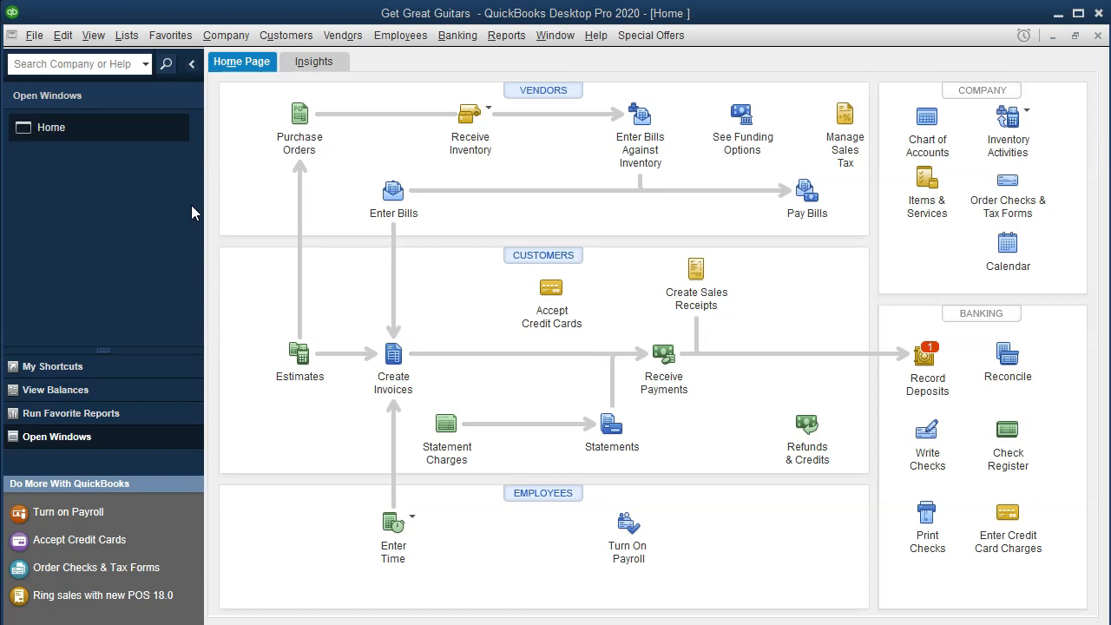
Open the company's Chart of Accounts list.
{"action": "left_click", "coordinate": [128, 36]}
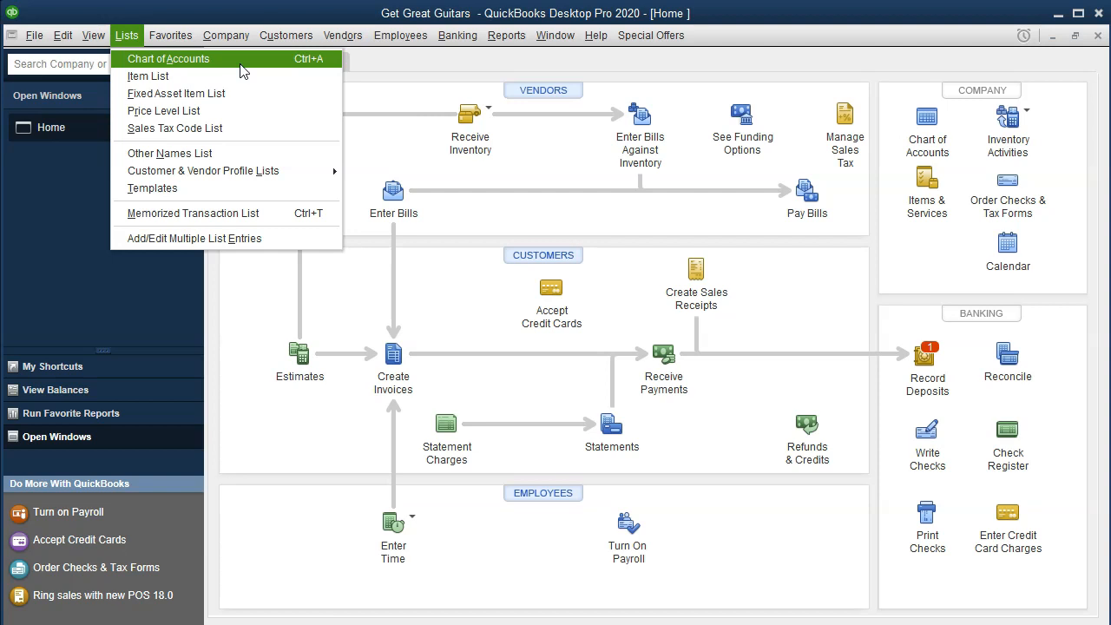
{"action": "left_click", "coordinate": [241, 61]}
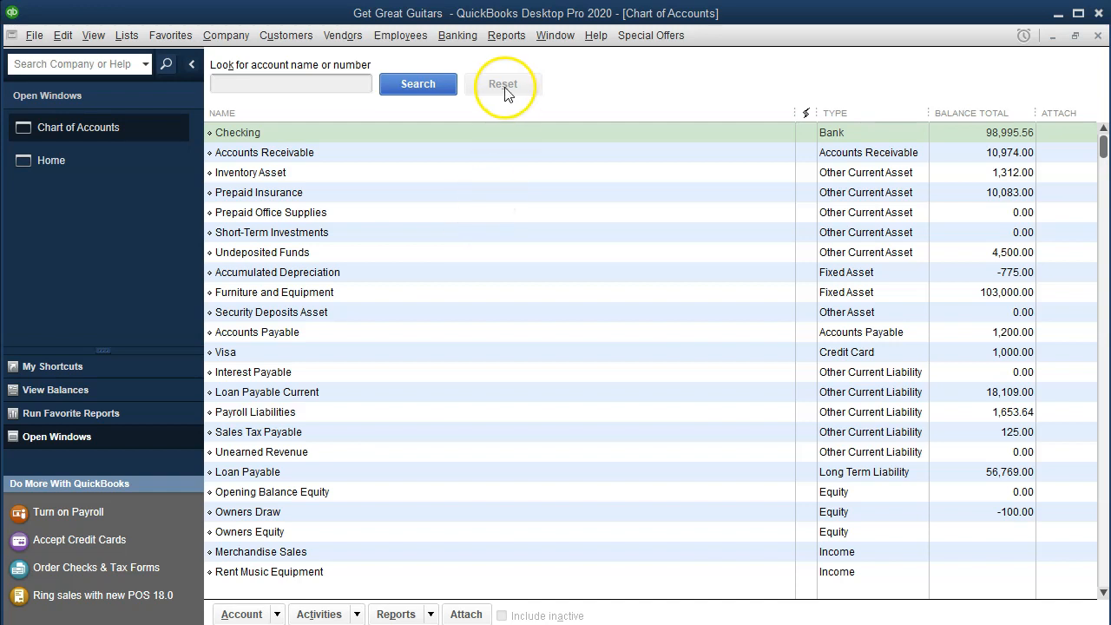
Run the Balance Sheet Standard report with a custom date range from 01/01/2020 to 12/31/2020 and look through it.
{"action": "left_click", "coordinate": [509, 38]}
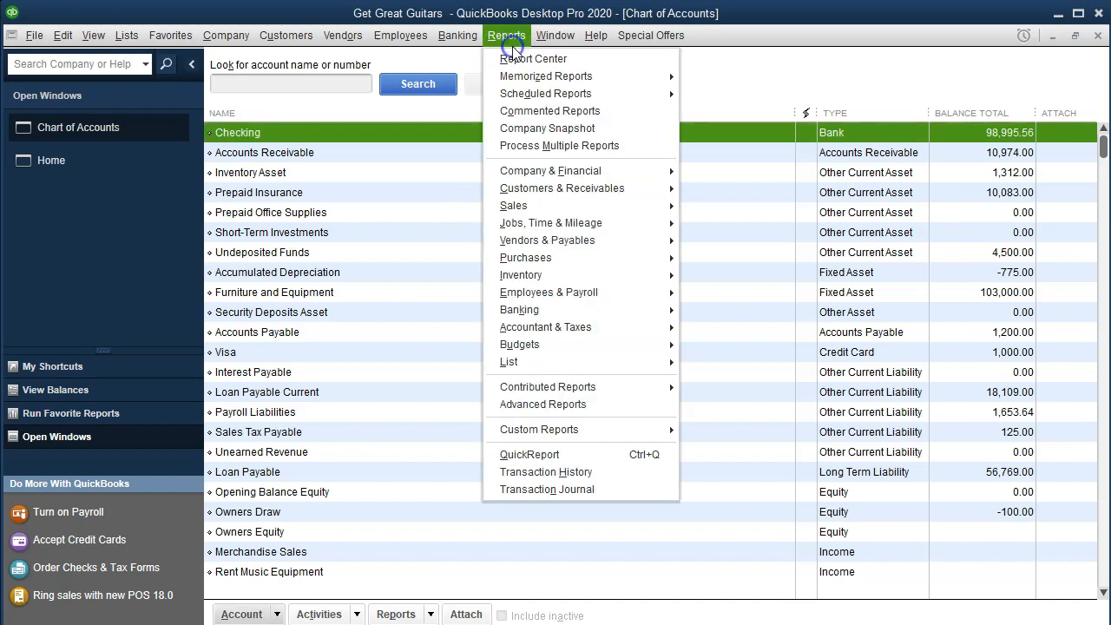
{"action": "mouse_move", "coordinate": [608, 171]}
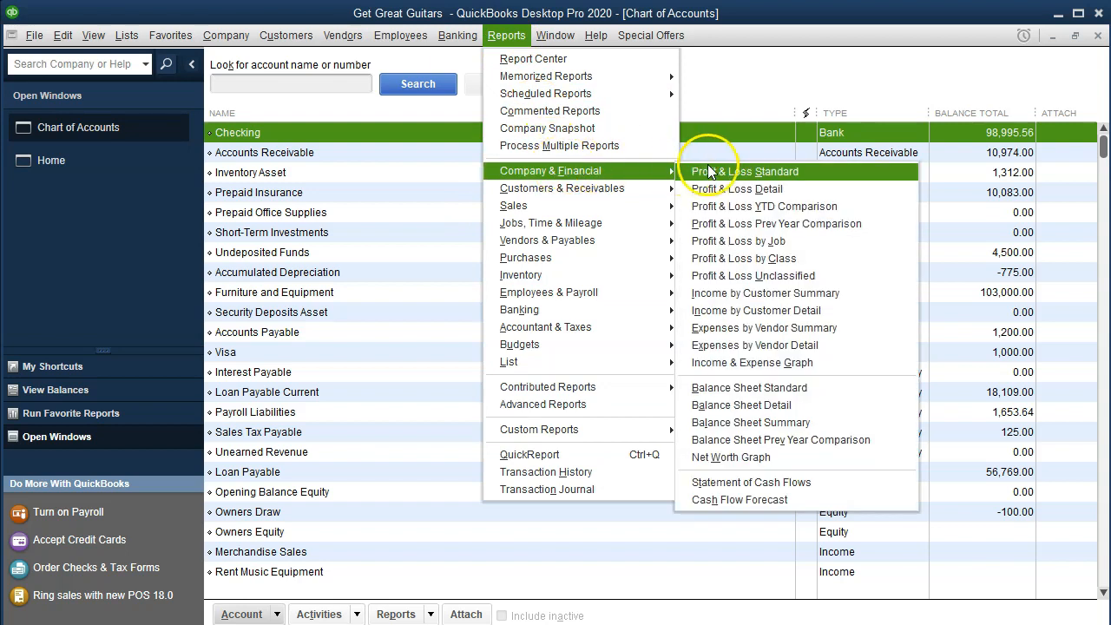
{"action": "left_click", "coordinate": [841, 390]}
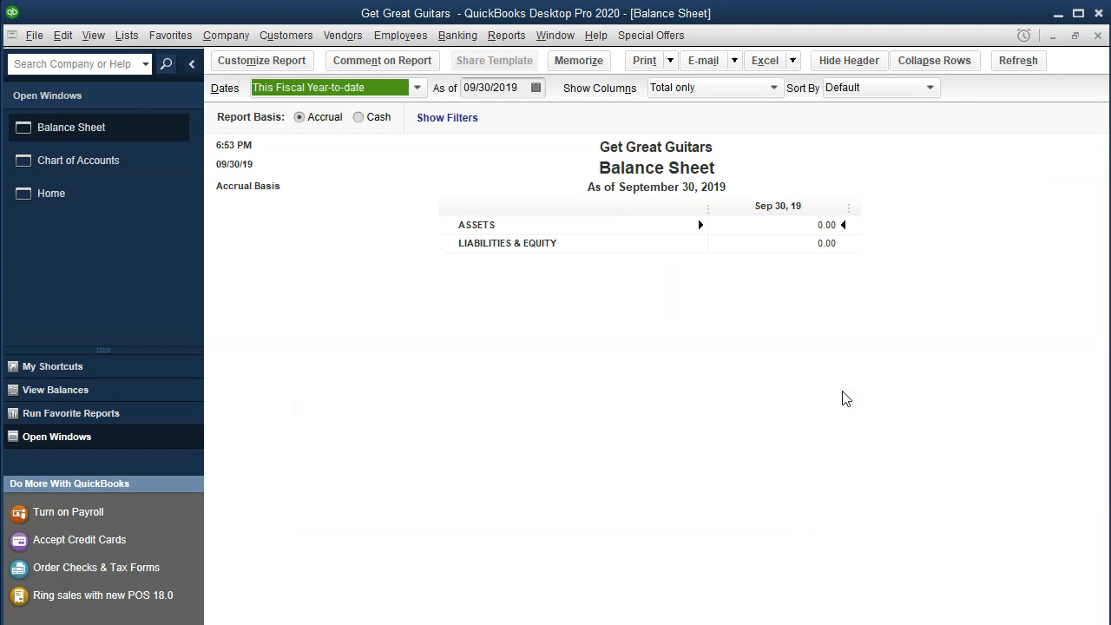
{"action": "left_click", "coordinate": [231, 62]}
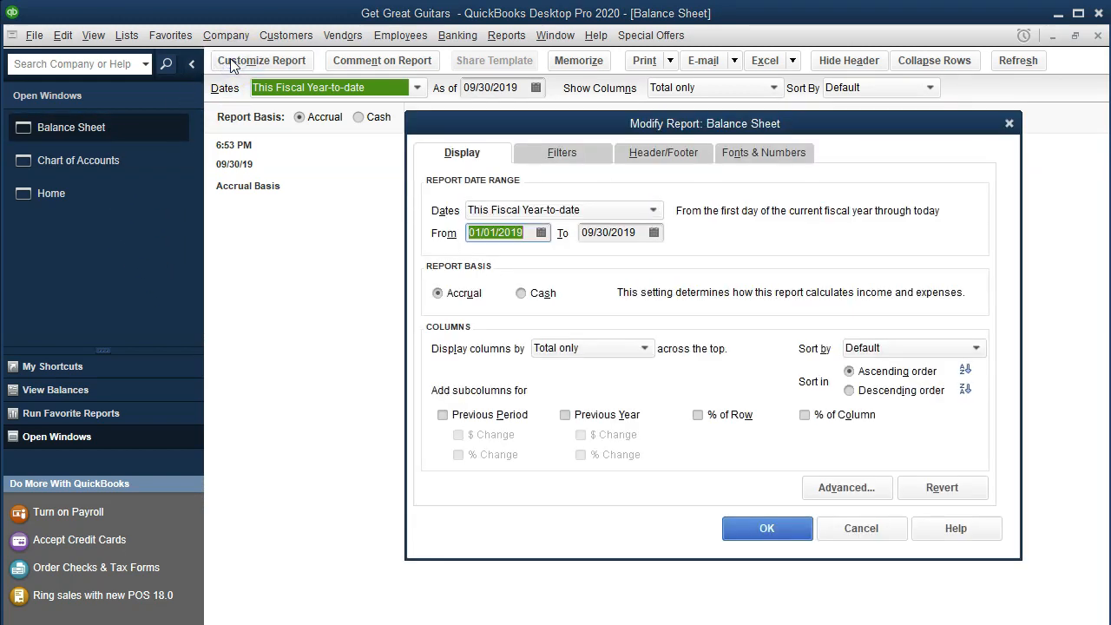
{"action": "type", "text": "01/01/2020"}
{"action": "key", "text": "Tab"}
{"action": "type", "text": "12/31/2020"}
{"action": "key", "text": "Tab"}
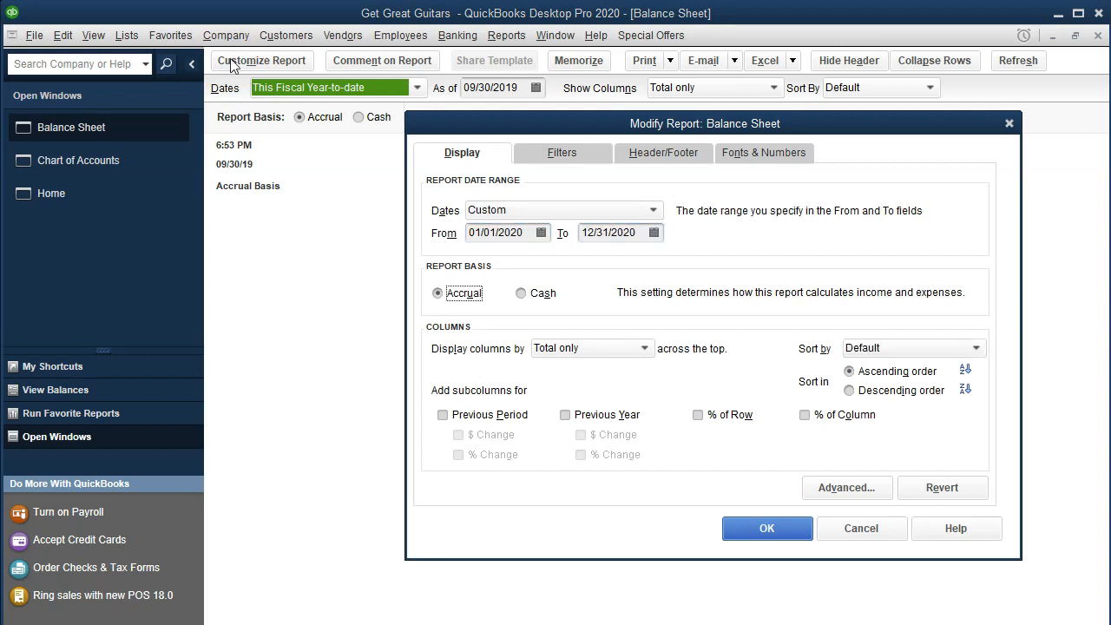
{"action": "left_click", "coordinate": [765, 529]}
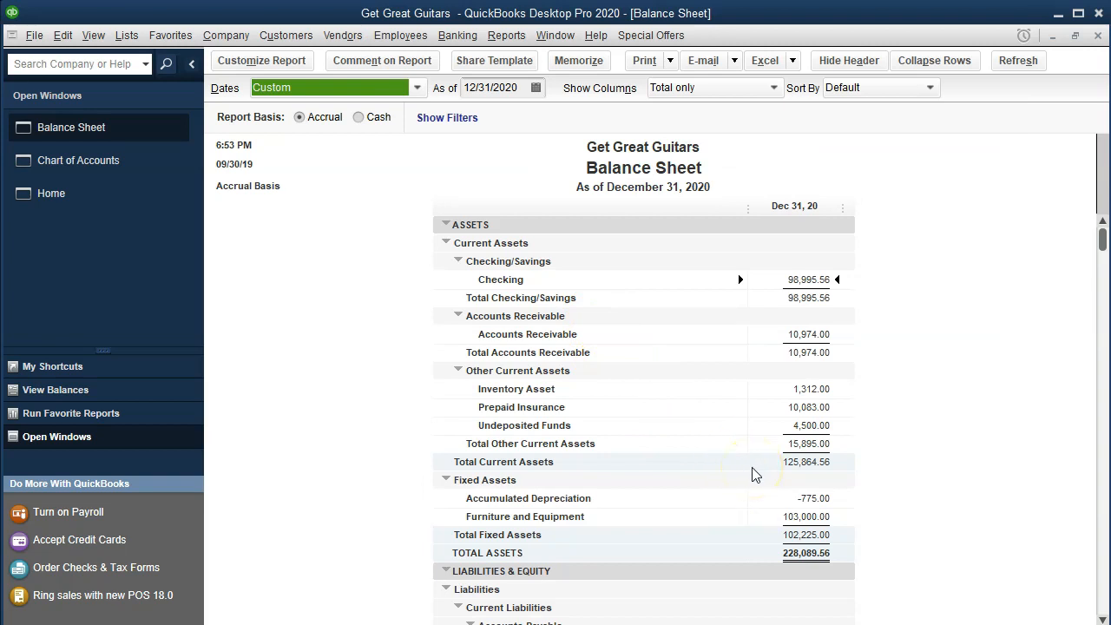
{"action": "scroll", "coordinate": [755, 473], "scroll_direction": "down", "scroll_amount": 7}
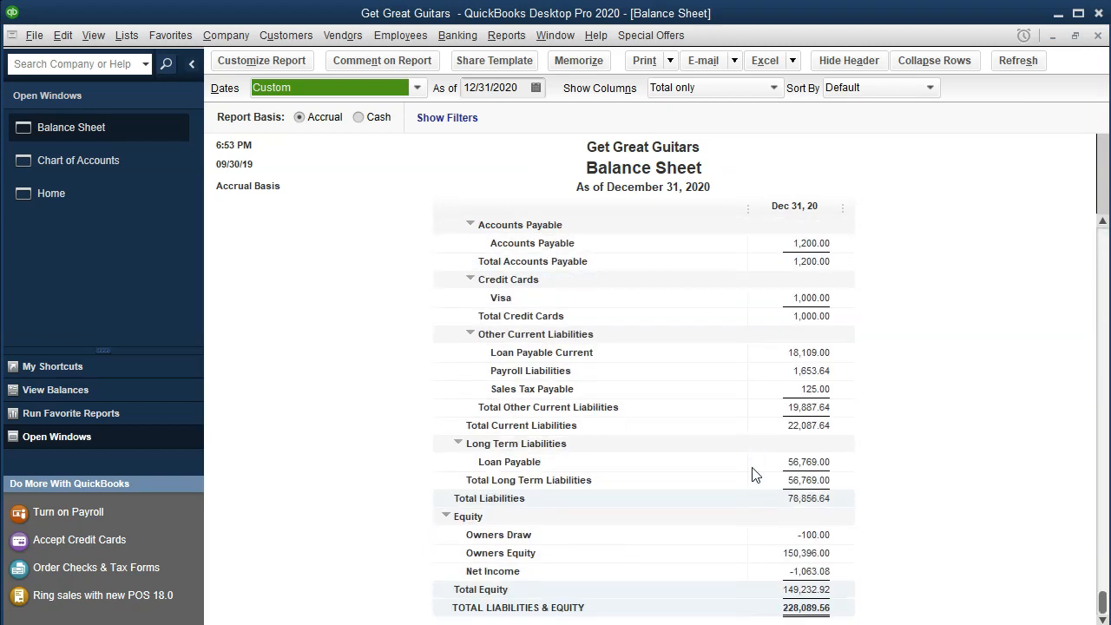
Run the Profit & Loss Standard report for 01/01/2020 through 12/31/2020.
{"action": "left_click", "coordinate": [507, 36]}
{"action": "mouse_move", "coordinate": [573, 172]}
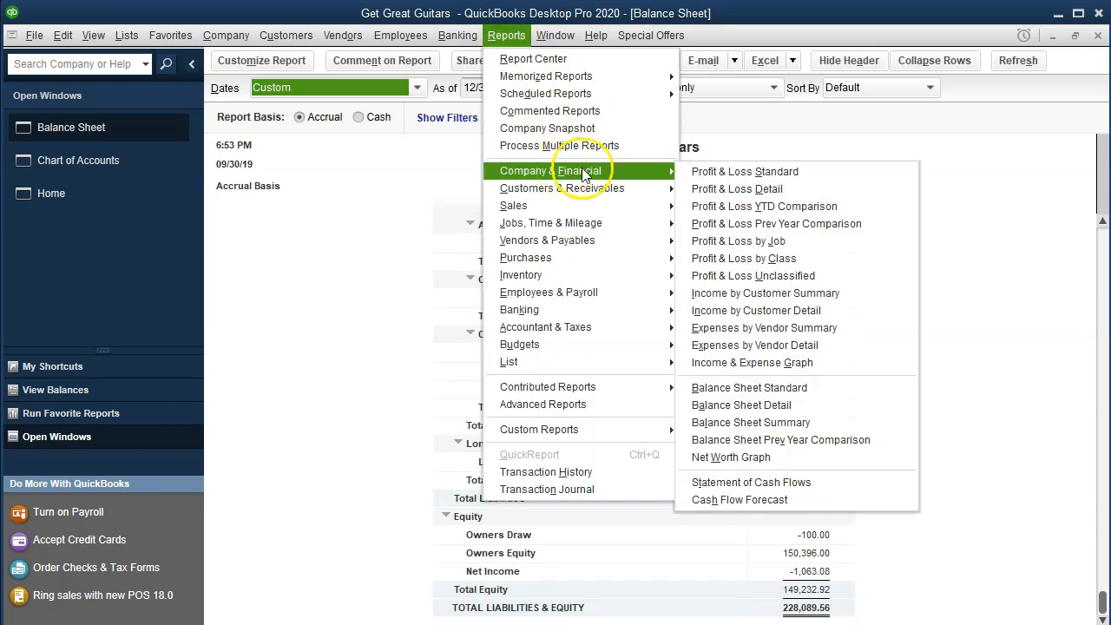
{"action": "left_click", "coordinate": [847, 183]}
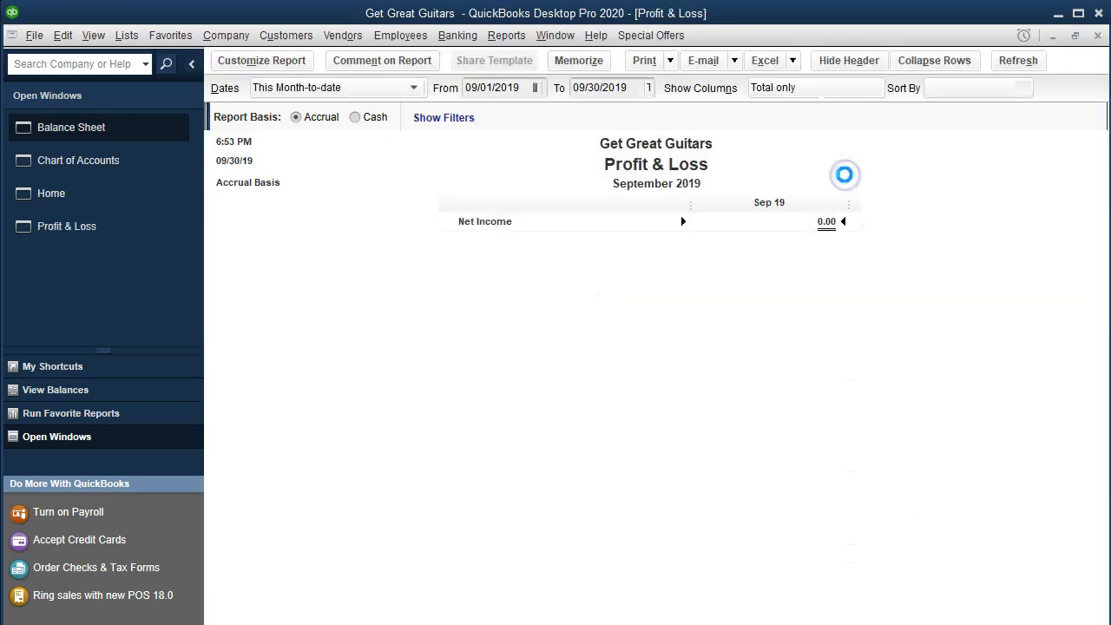
{"action": "key", "text": "Tab"}
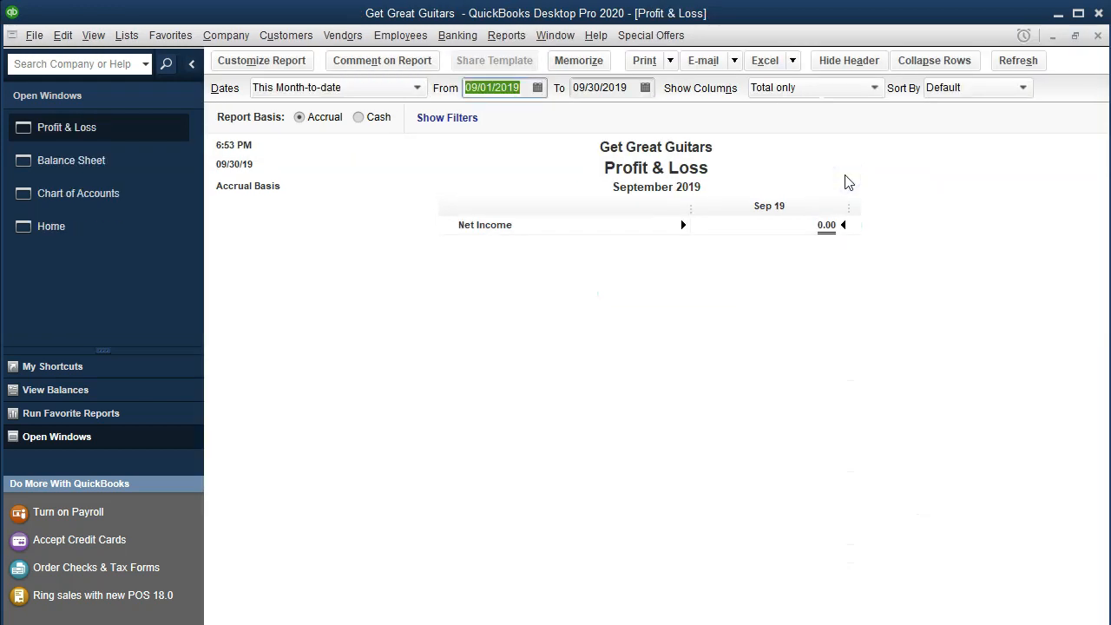
{"action": "type", "text": "010120"}
{"action": "key", "text": "Tab"}
{"action": "type", "text": "12/31/20"}
{"action": "key", "text": "Tab"}
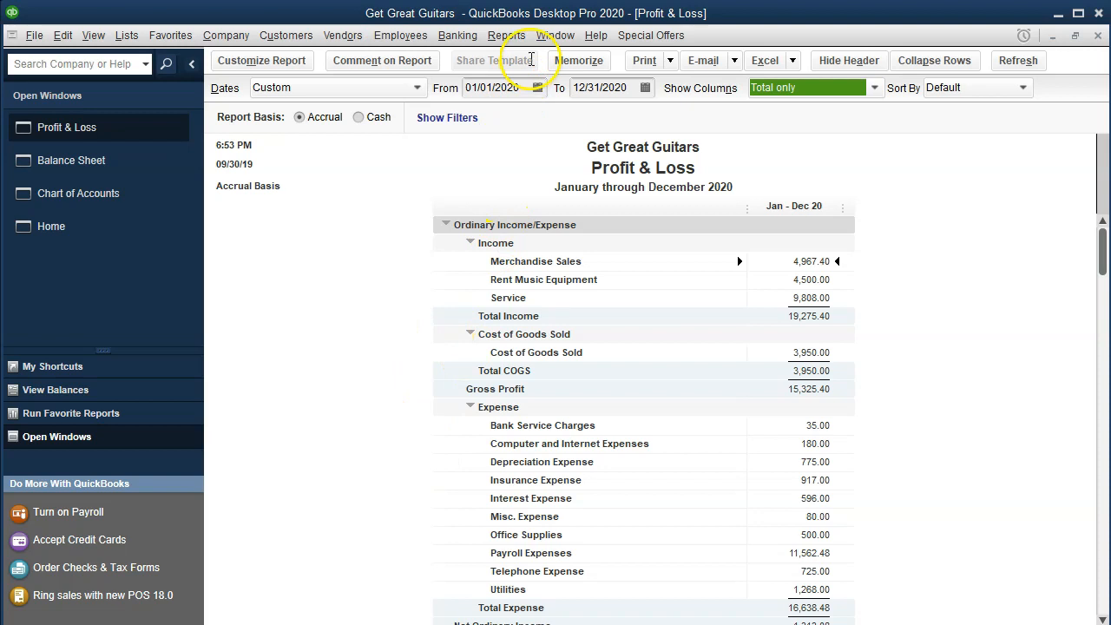
Run the Trial Balance report for 01/01/2020 through 12/31/2020 and review its accounts down to the total.
{"action": "left_click", "coordinate": [508, 42]}
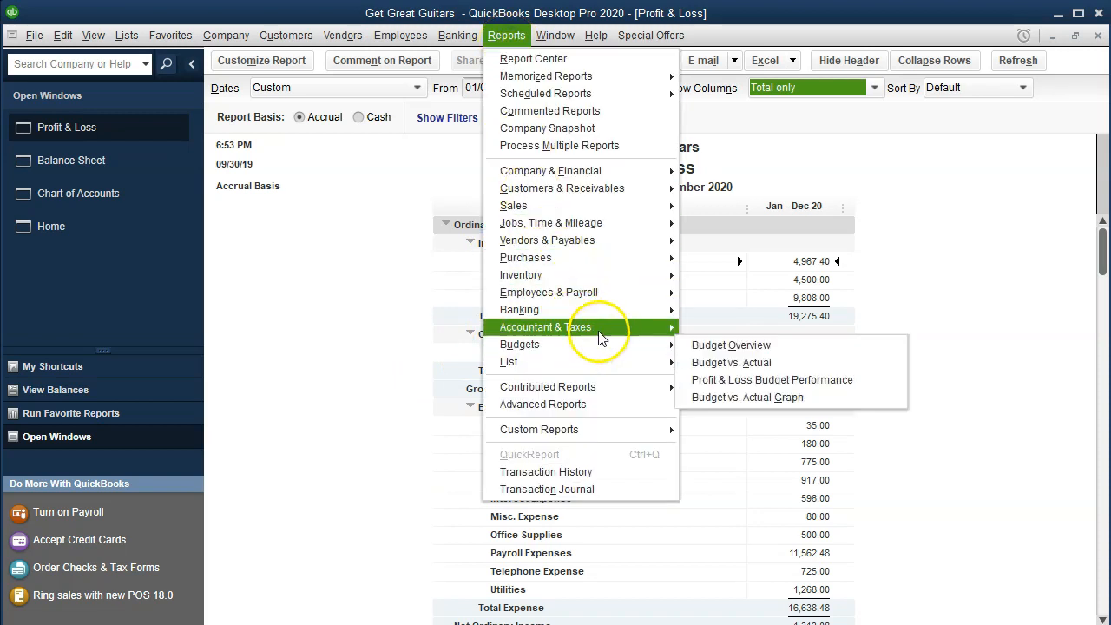
{"action": "mouse_move", "coordinate": [601, 337]}
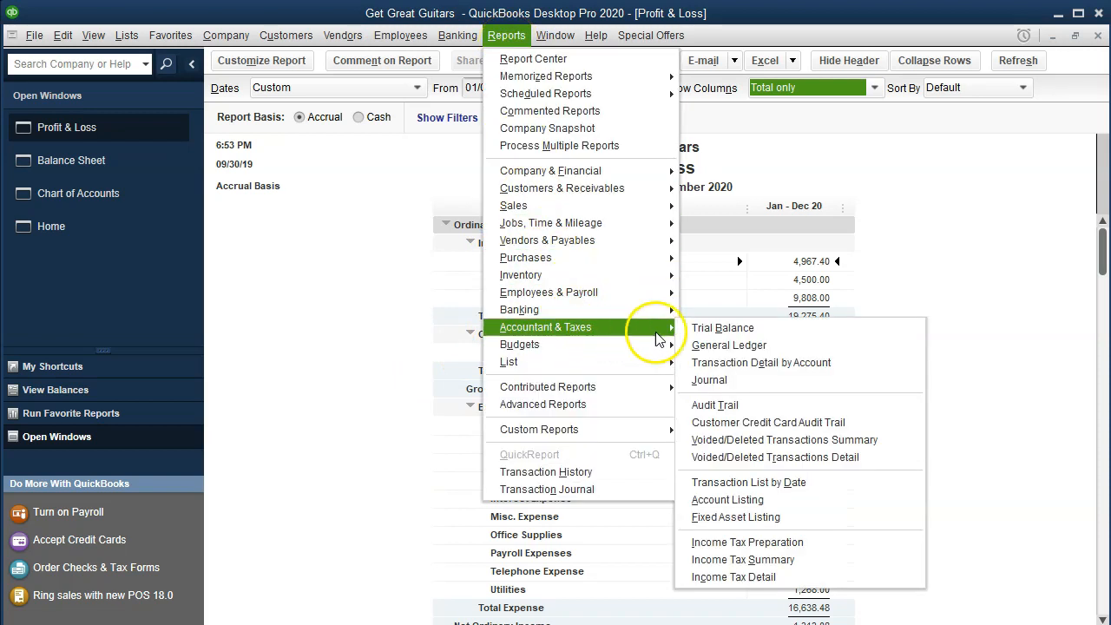
{"action": "left_click", "coordinate": [780, 337]}
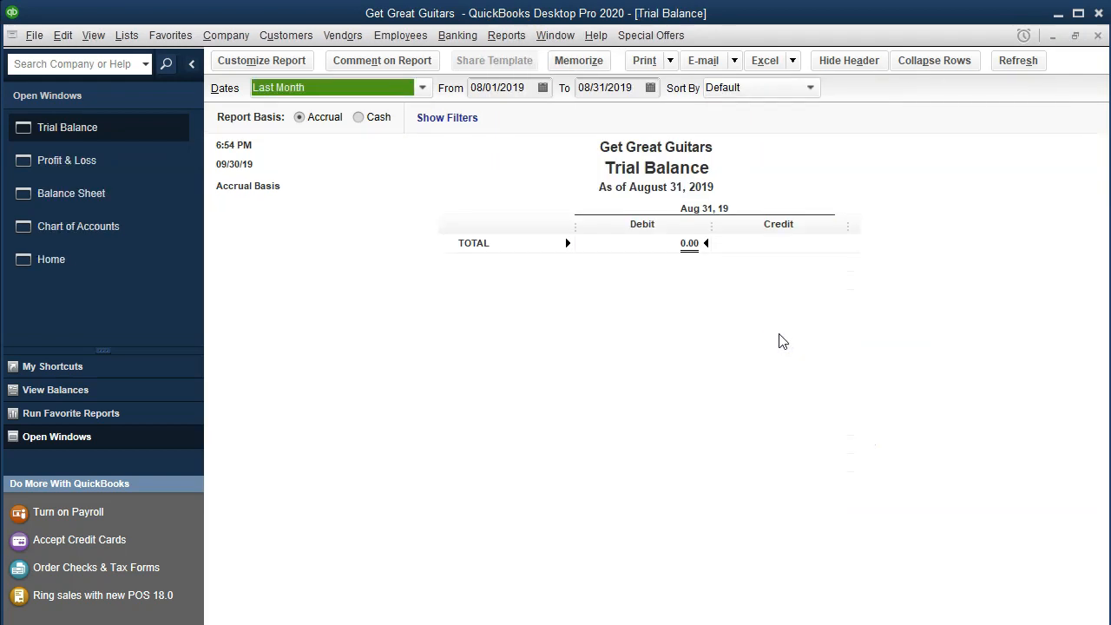
{"action": "key", "text": "Tab"}
{"action": "type", "text": "010120"}
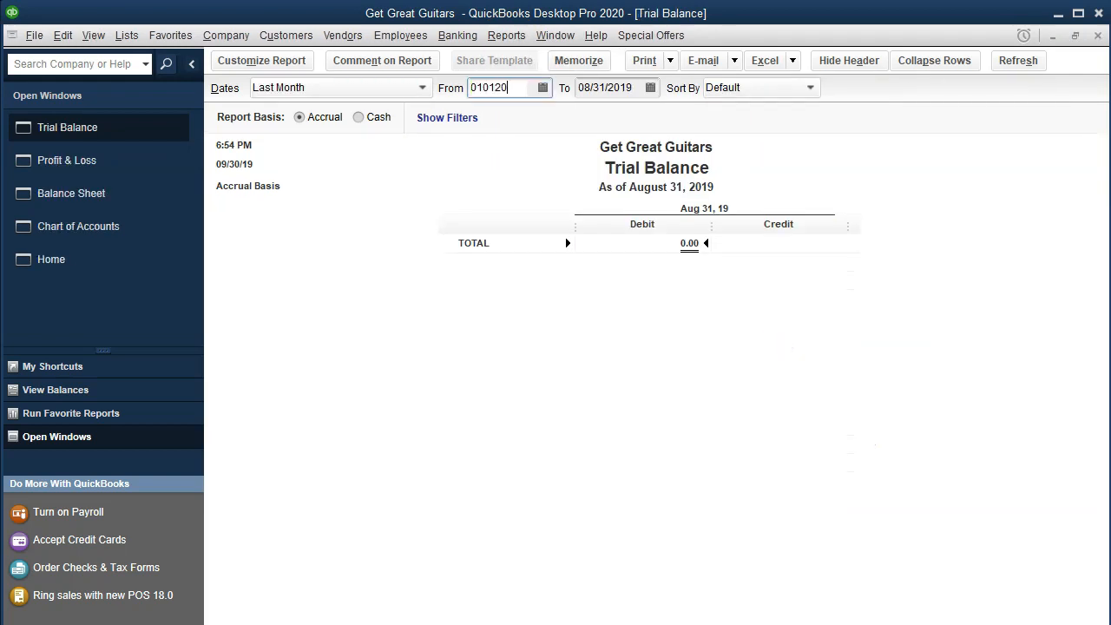
{"action": "key", "text": "Tab"}
{"action": "type", "text": "123120"}
{"action": "key", "text": "Tab"}
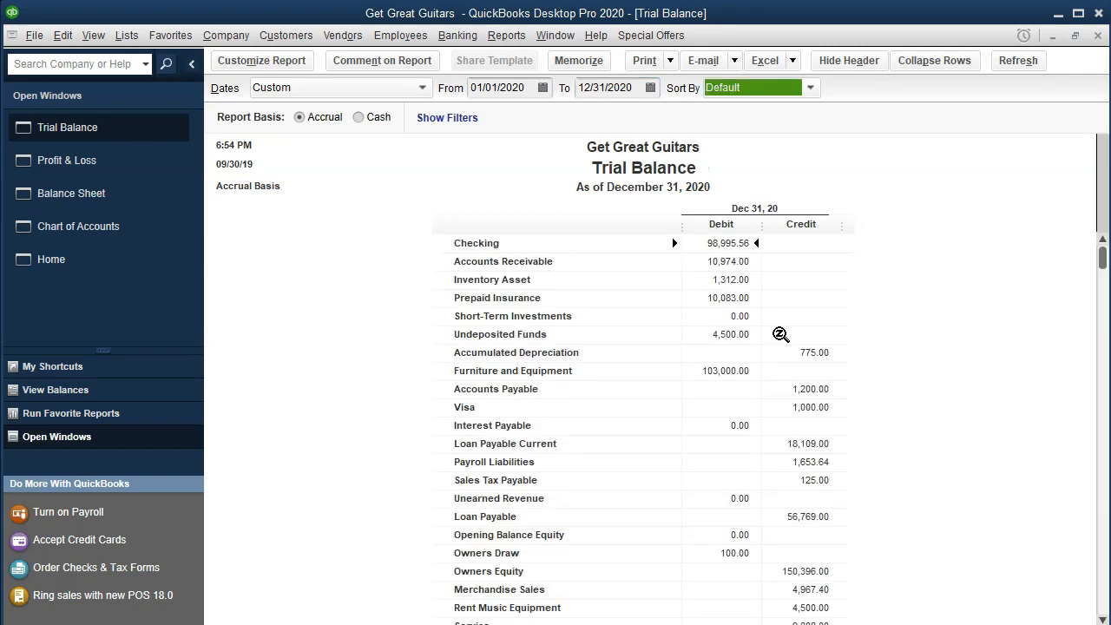
{"action": "scroll", "coordinate": [781, 335], "scroll_direction": "down", "scroll_amount": 4}
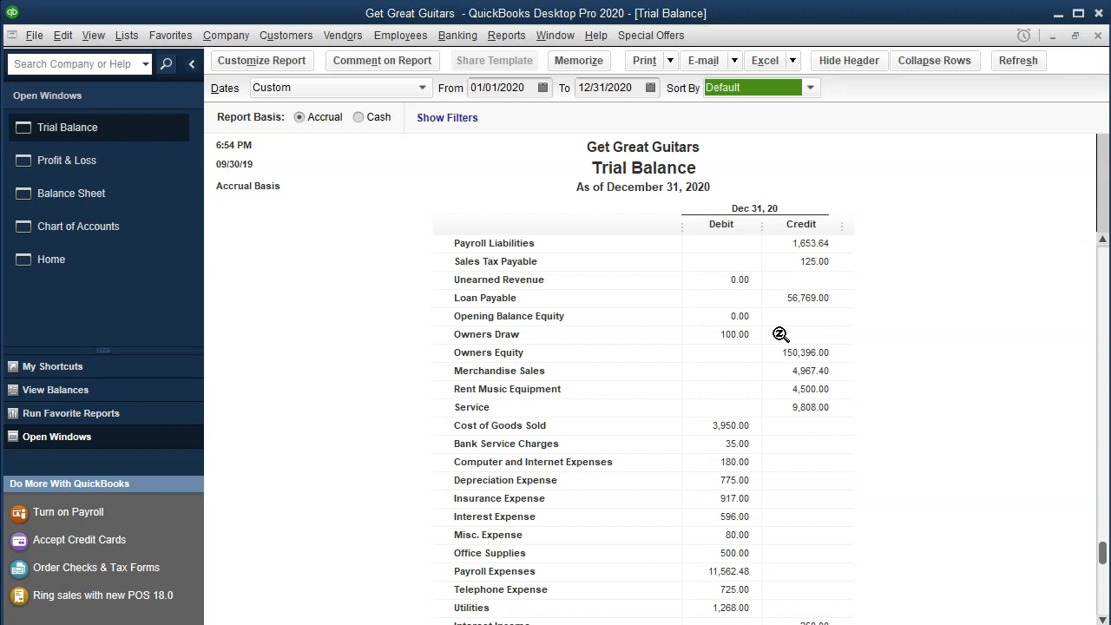
{"action": "scroll", "coordinate": [781, 335], "scroll_direction": "up", "scroll_amount": 4}
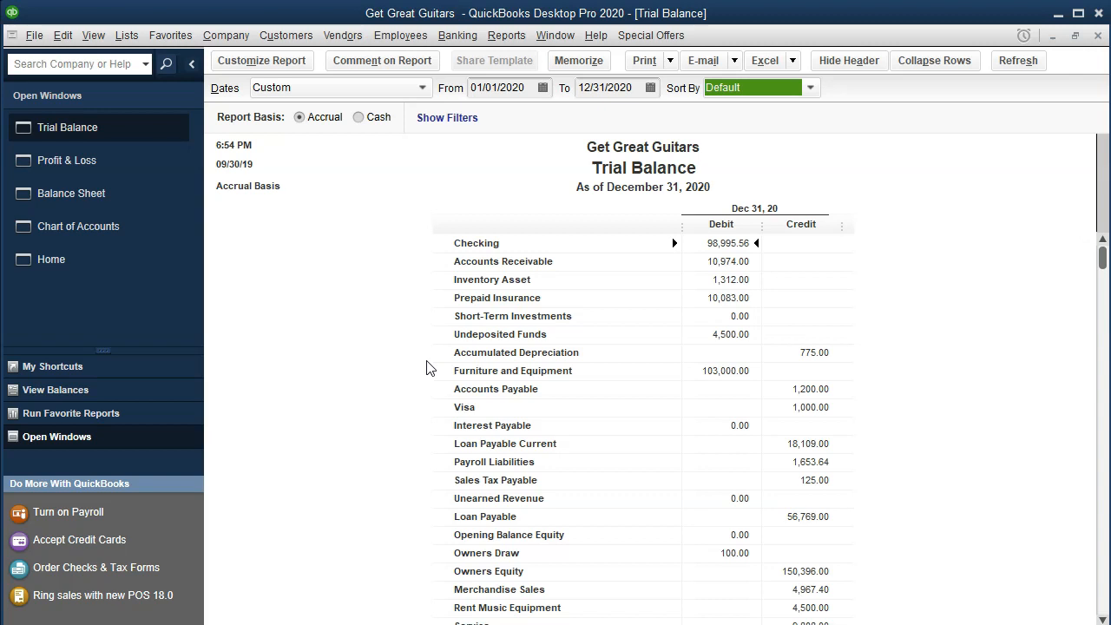
{"action": "scroll", "coordinate": [426, 368], "scroll_direction": "down", "scroll_amount": 2}
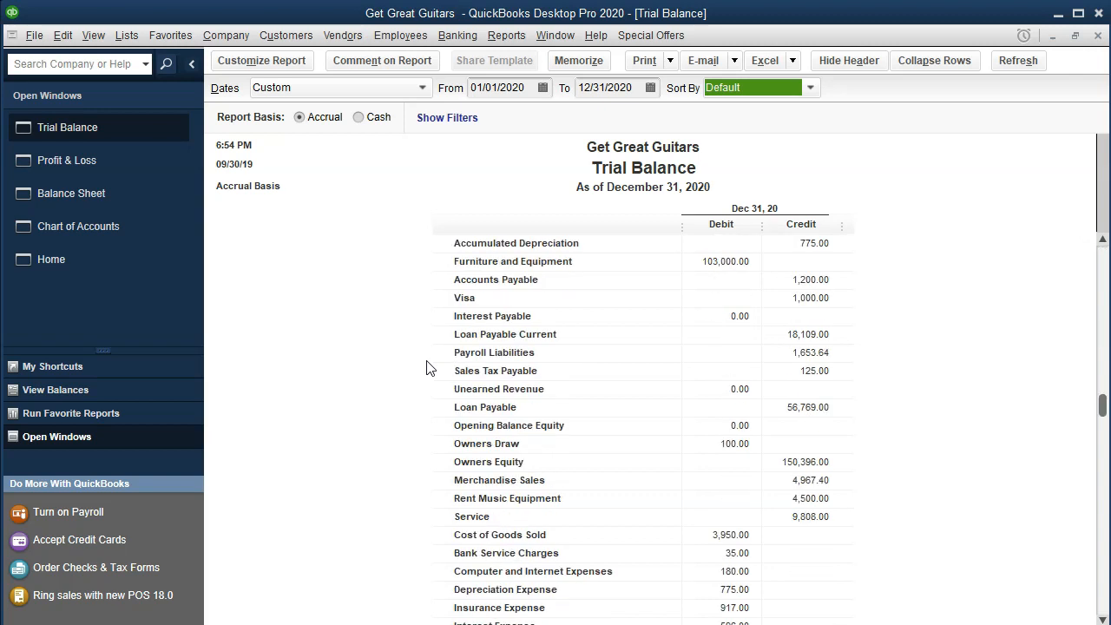
{"action": "scroll", "coordinate": [426, 368], "scroll_direction": "down", "scroll_amount": 1}
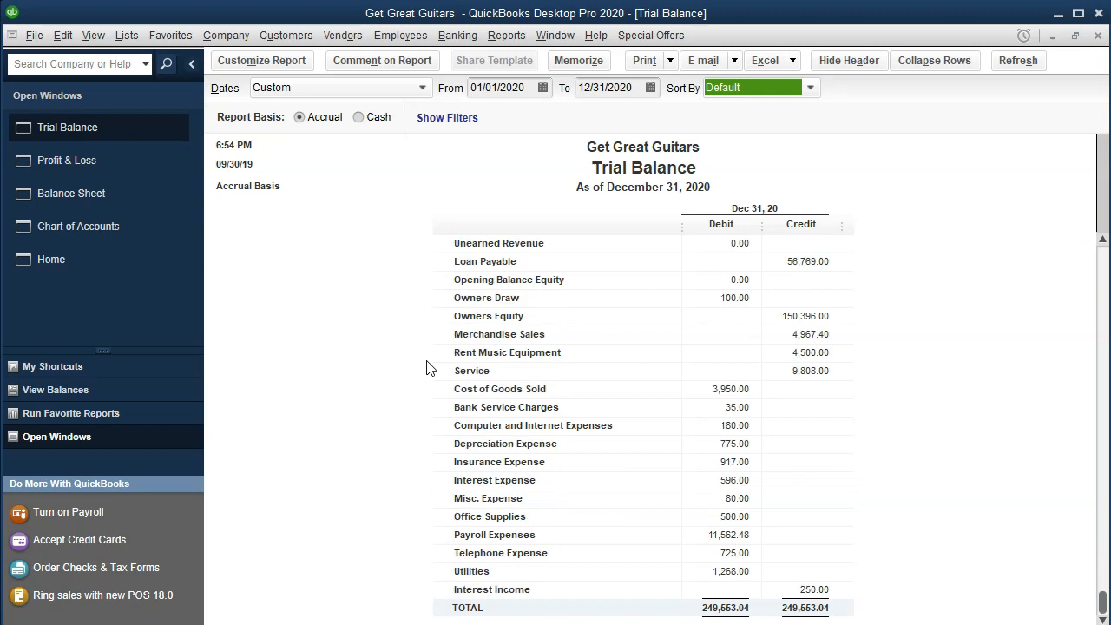
Return to the Chart of Accounts and sort the accounts first by name, finally by type.
{"action": "left_click", "coordinate": [129, 233]}
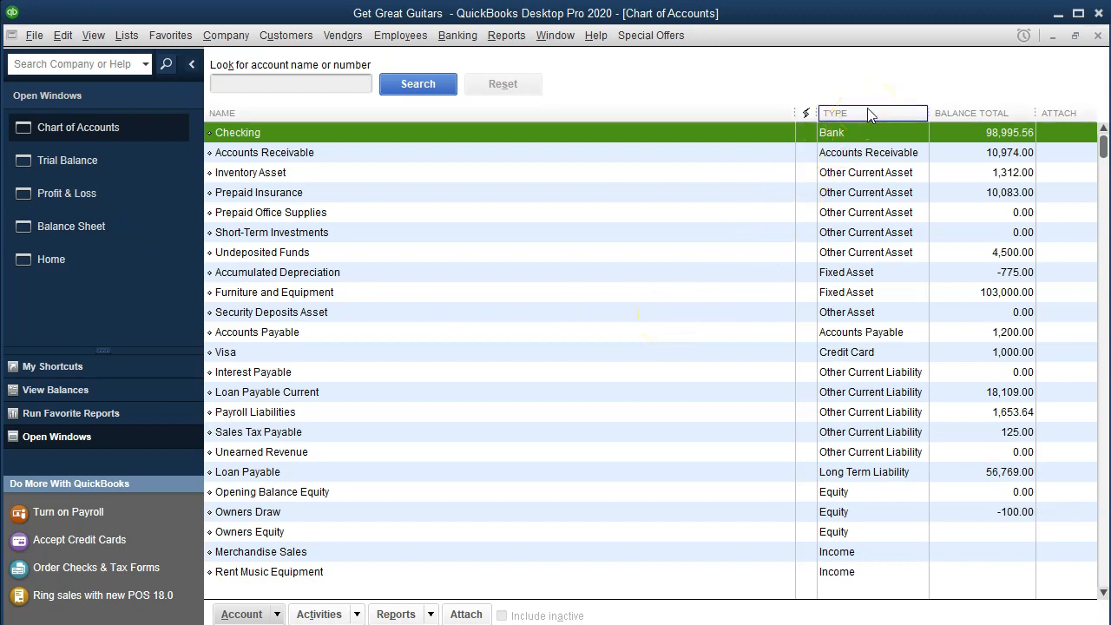
{"action": "left_click", "coordinate": [463, 110]}
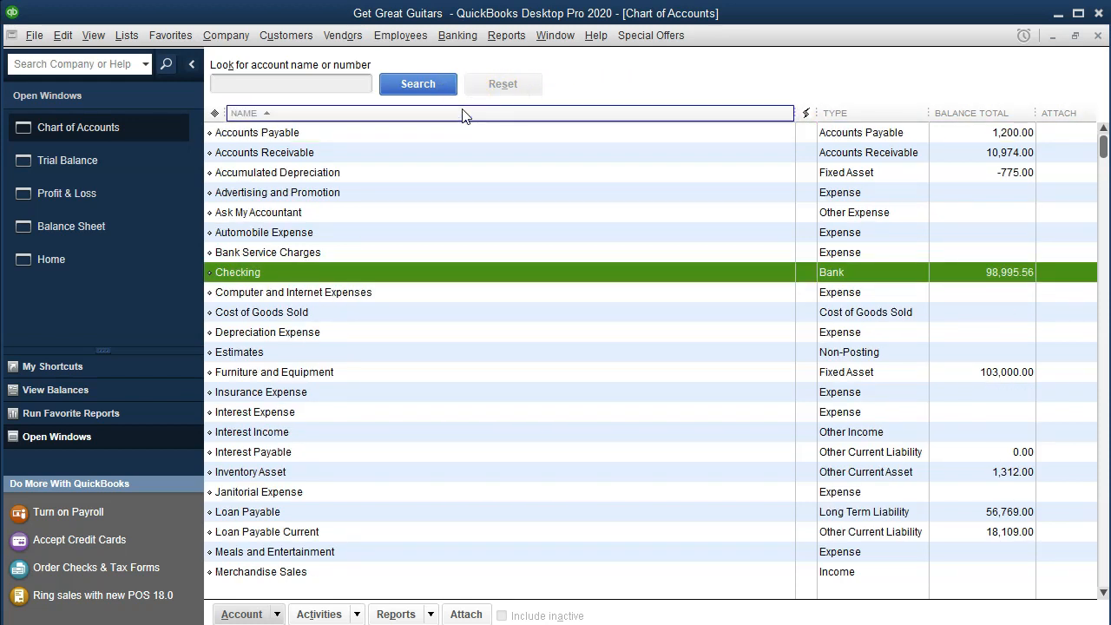
{"action": "left_click", "coordinate": [879, 113]}
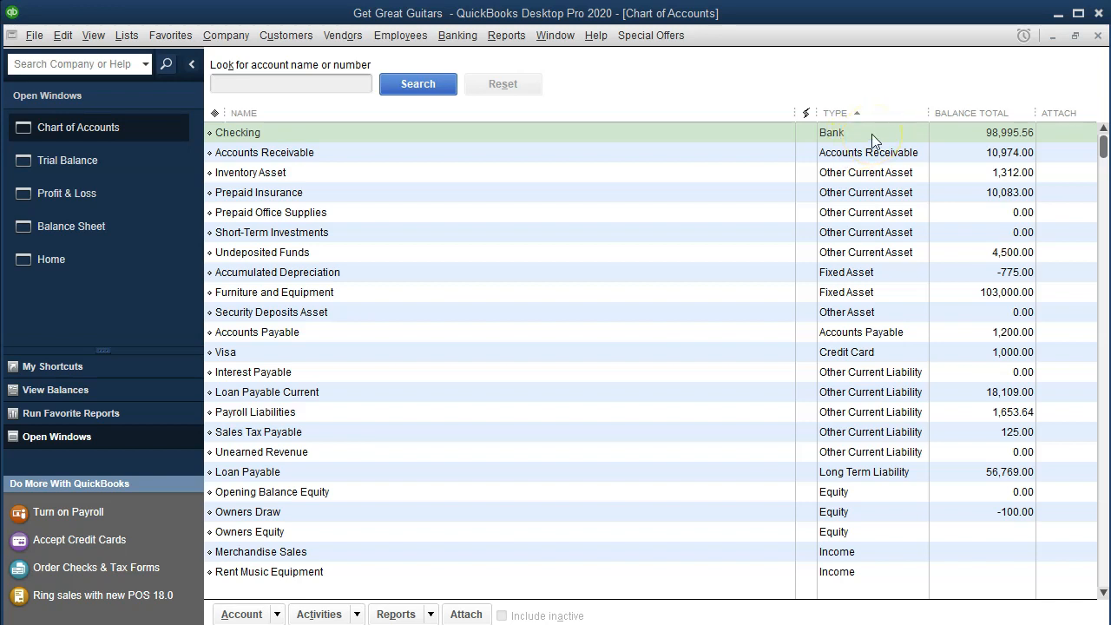
Examine the account types of the asset accounts one by one, from Checking to Security Deposits Asset.
{"action": "left_click", "coordinate": [872, 134]}
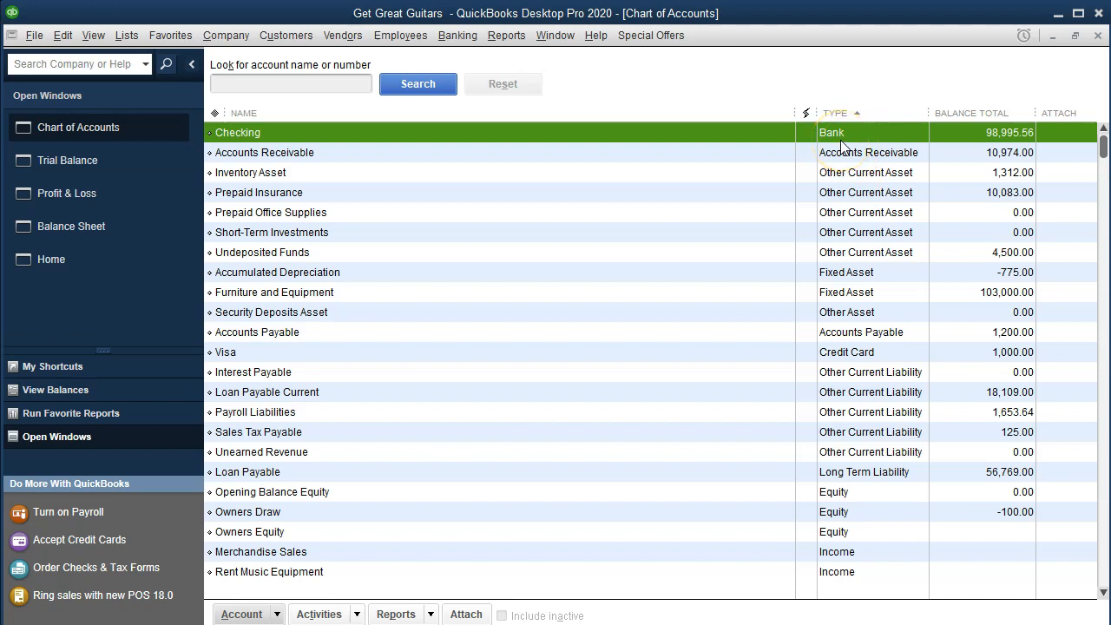
{"action": "left_click", "coordinate": [840, 154]}
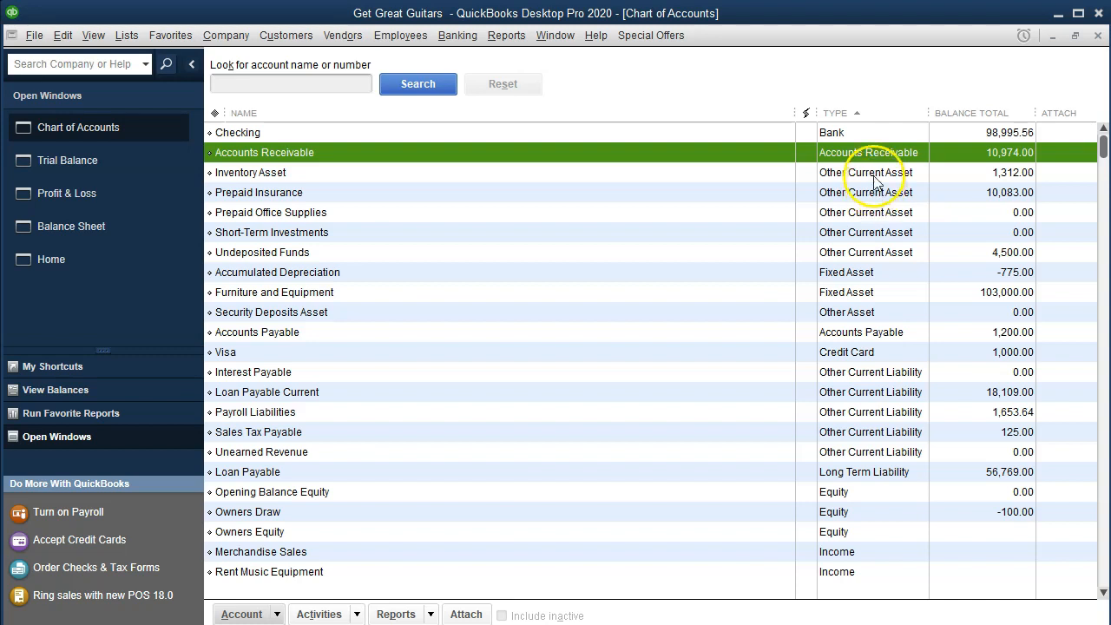
{"action": "left_click", "coordinate": [874, 176]}
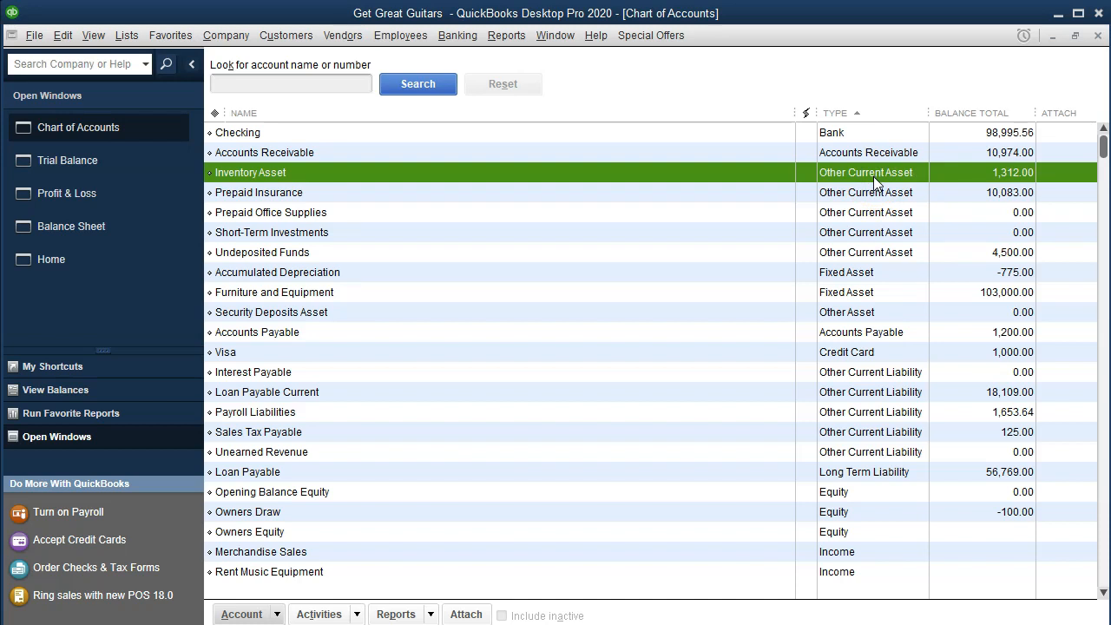
{"action": "left_click", "coordinate": [874, 191]}
{"action": "left_click", "coordinate": [874, 213]}
{"action": "left_click", "coordinate": [873, 233]}
{"action": "left_click", "coordinate": [873, 250]}
{"action": "left_click", "coordinate": [887, 275]}
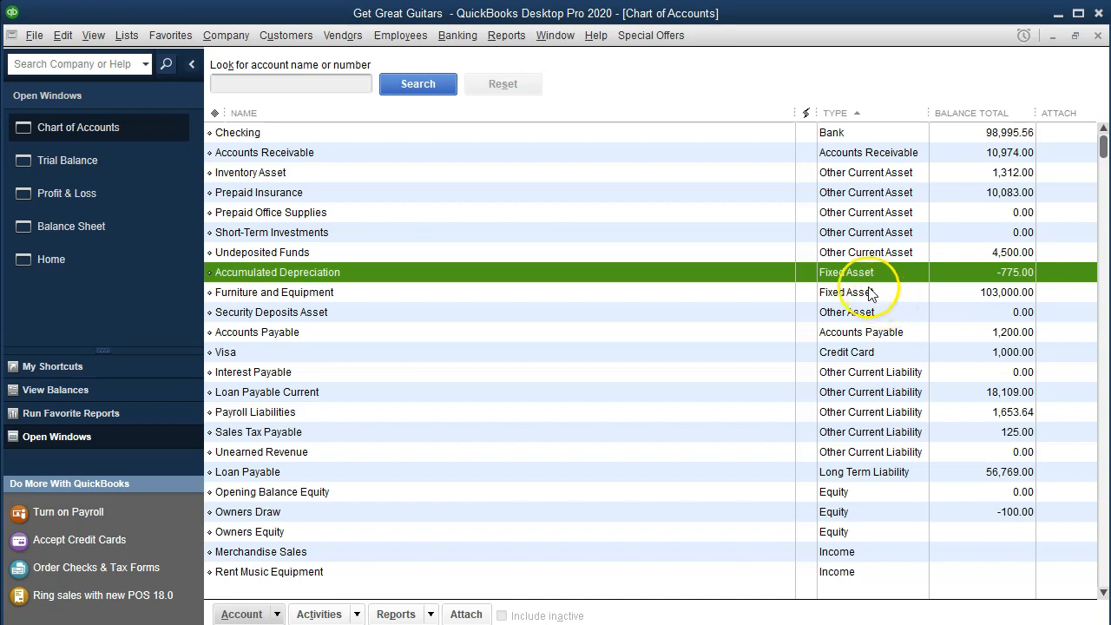
{"action": "left_click", "coordinate": [871, 293]}
{"action": "left_click", "coordinate": [868, 313]}
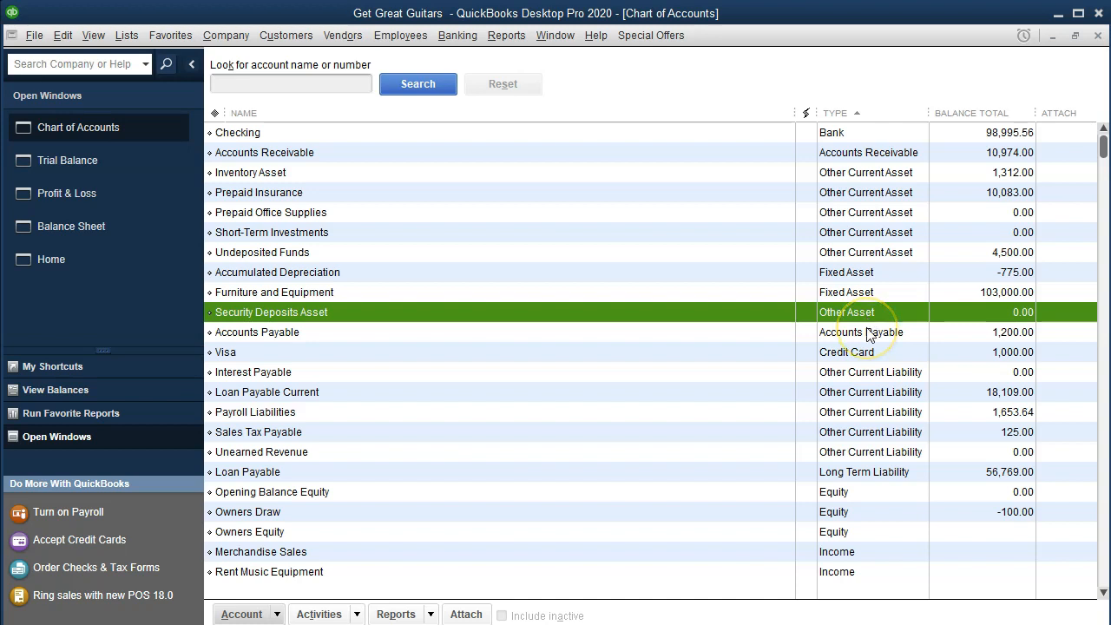
Examine the account types of the liability accounts, including Accounts Payable, Visa, Interest Payable and the long-term Loan Payable.
{"action": "left_click", "coordinate": [869, 333]}
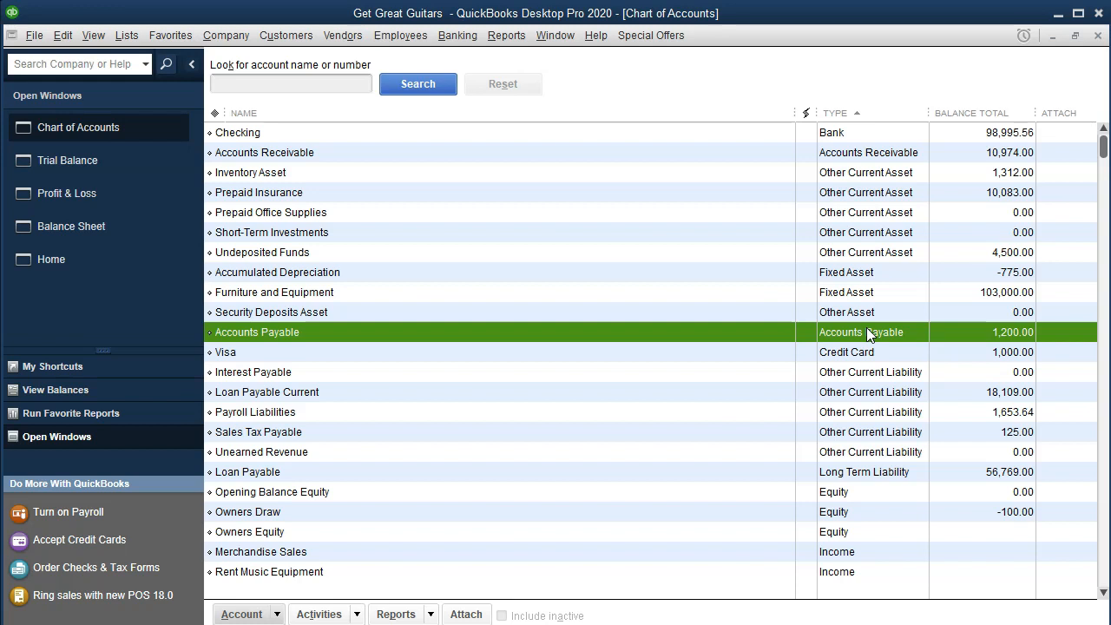
{"action": "left_click", "coordinate": [875, 348]}
{"action": "left_click", "coordinate": [874, 352]}
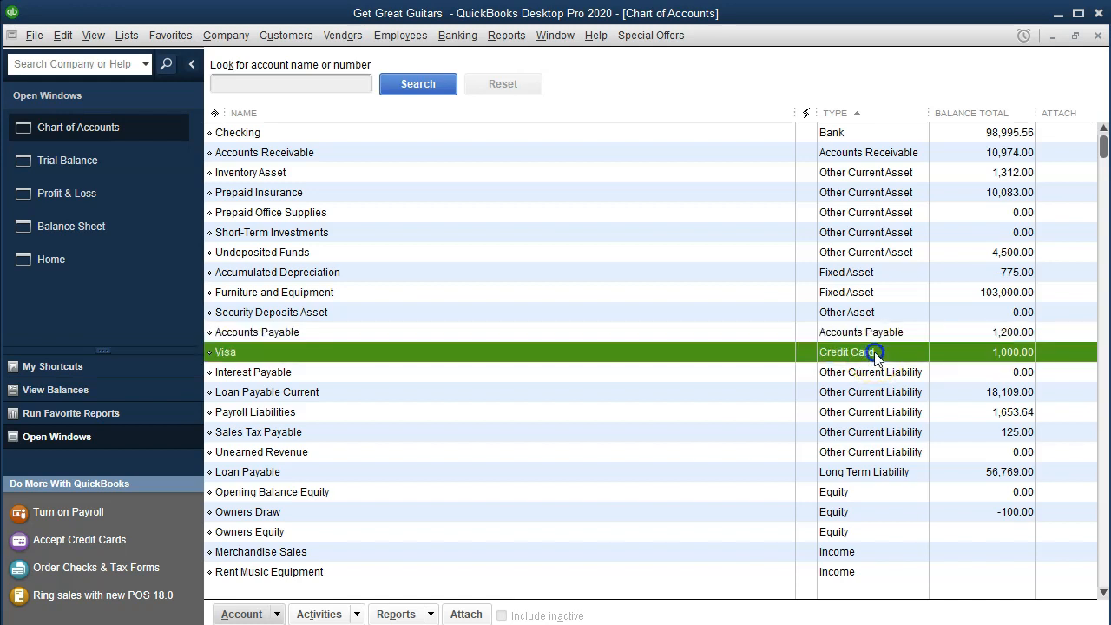
{"action": "left_click", "coordinate": [174, 623]}
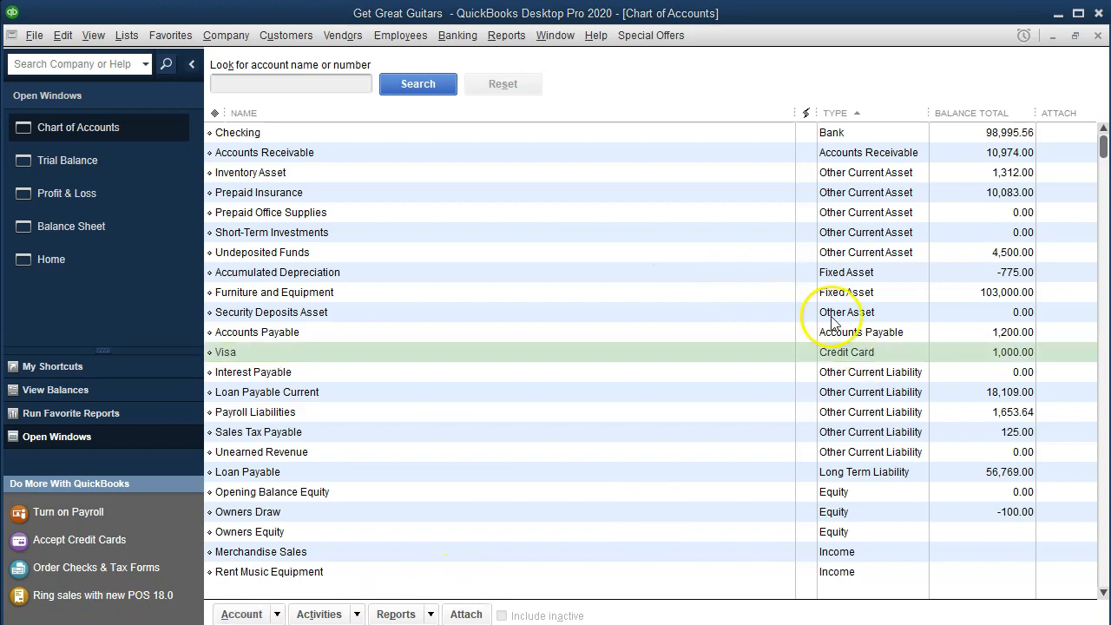
{"action": "left_click", "coordinate": [890, 376]}
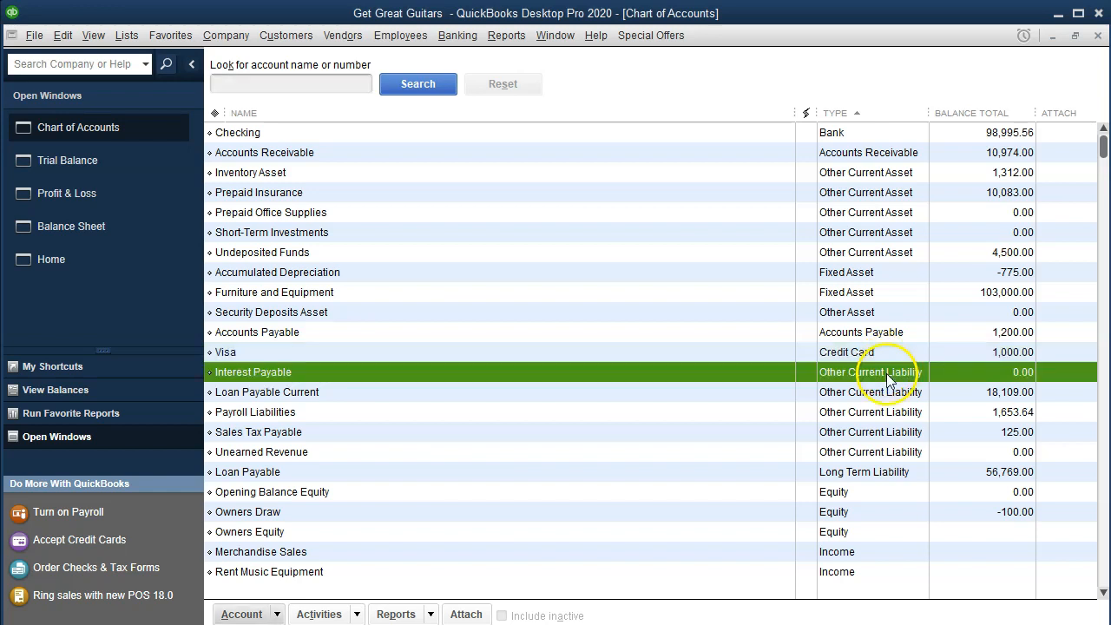
{"action": "left_click", "coordinate": [886, 480]}
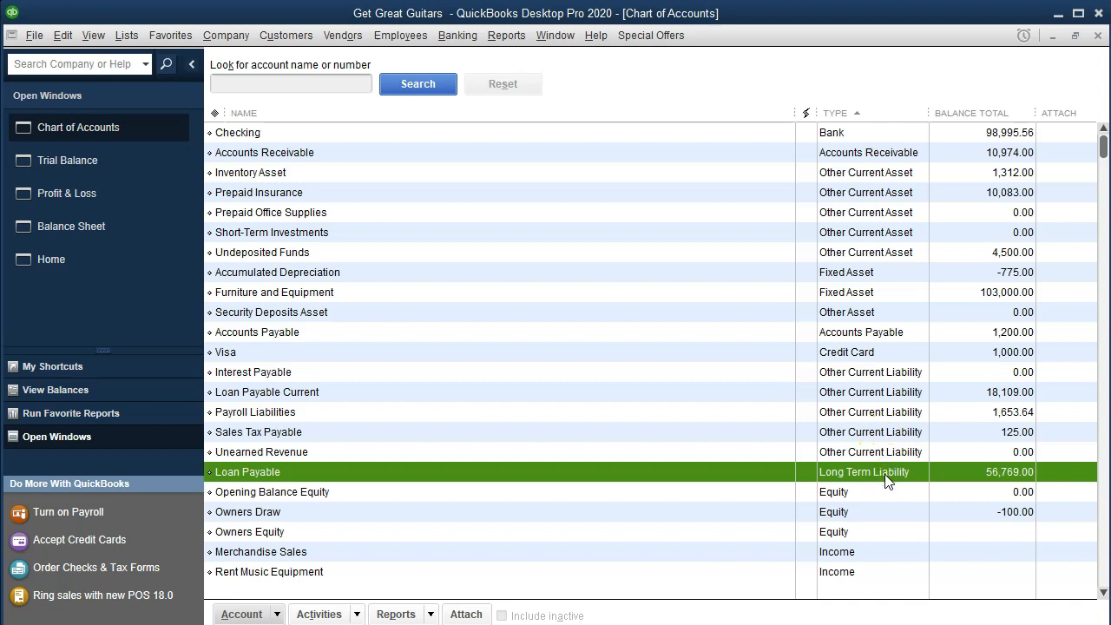
Examine the account types of the equity and income accounts, from Opening Balance Equity through Rent Music Equipment to Cost of Goods Sold.
{"action": "left_click", "coordinate": [884, 492]}
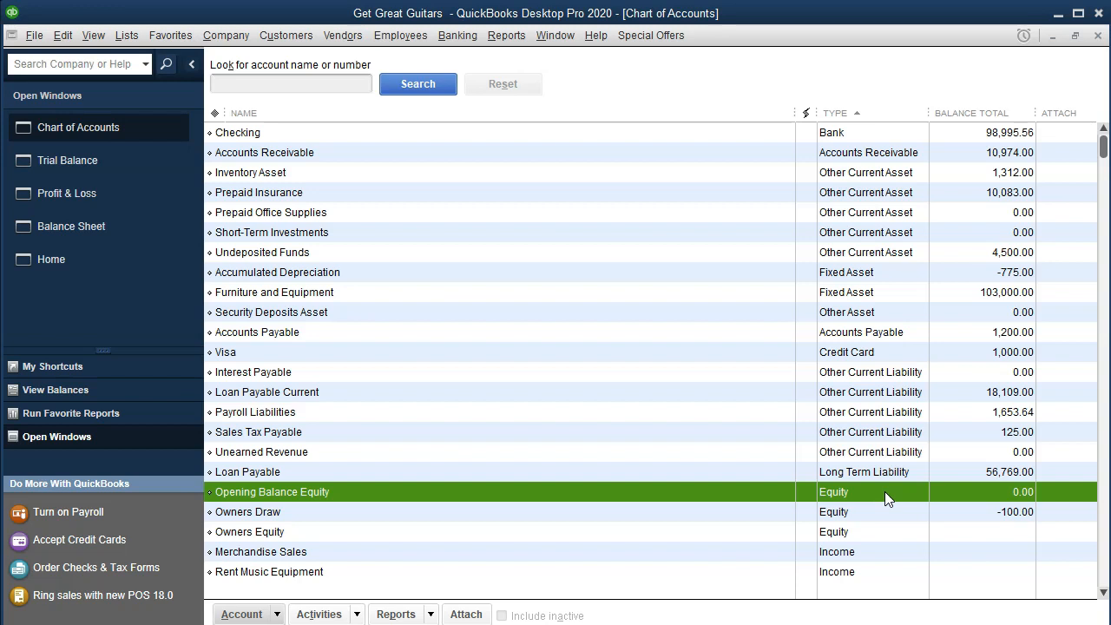
{"action": "left_click", "coordinate": [860, 533]}
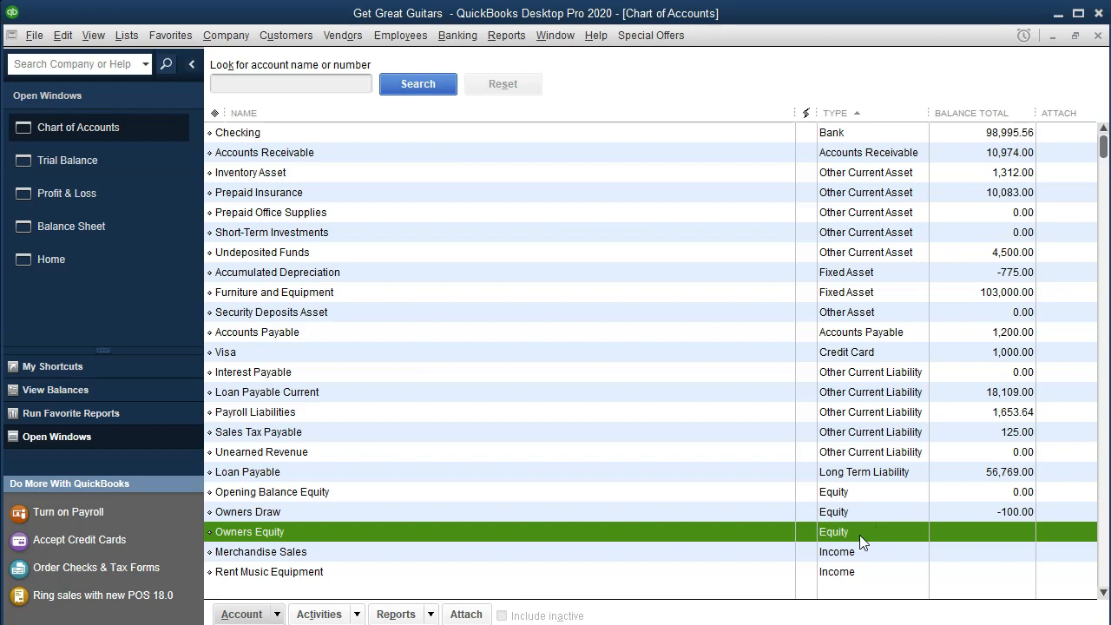
{"action": "left_click", "coordinate": [855, 552]}
{"action": "scroll", "coordinate": [855, 552], "scroll_direction": "down", "scroll_amount": 1}
{"action": "scroll", "coordinate": [856, 555], "scroll_direction": "down", "scroll_amount": 3}
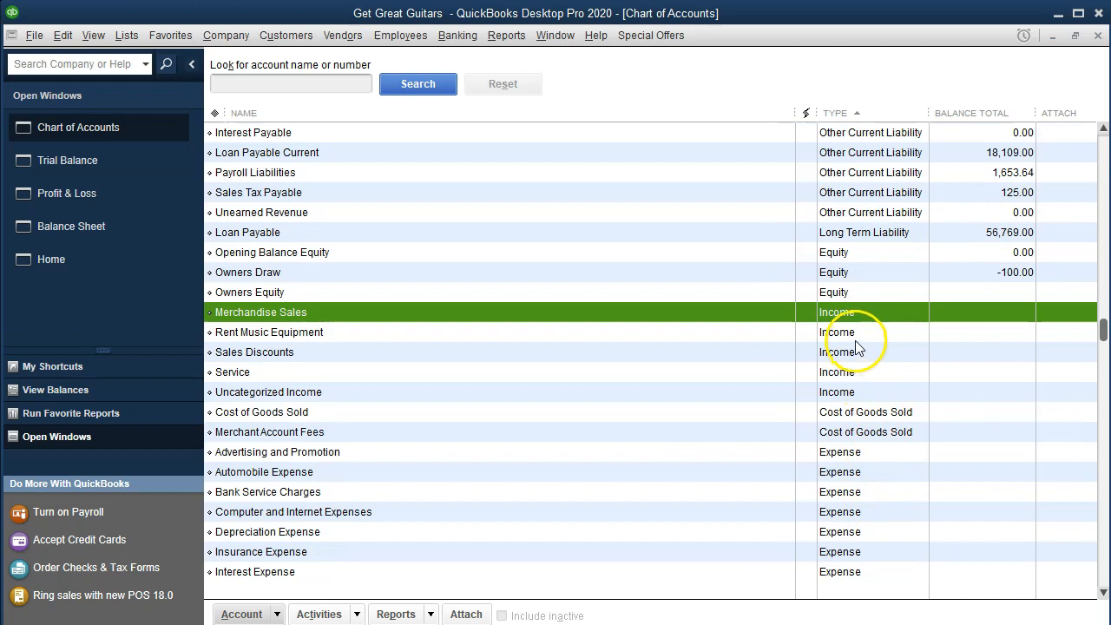
{"action": "left_click", "coordinate": [855, 340]}
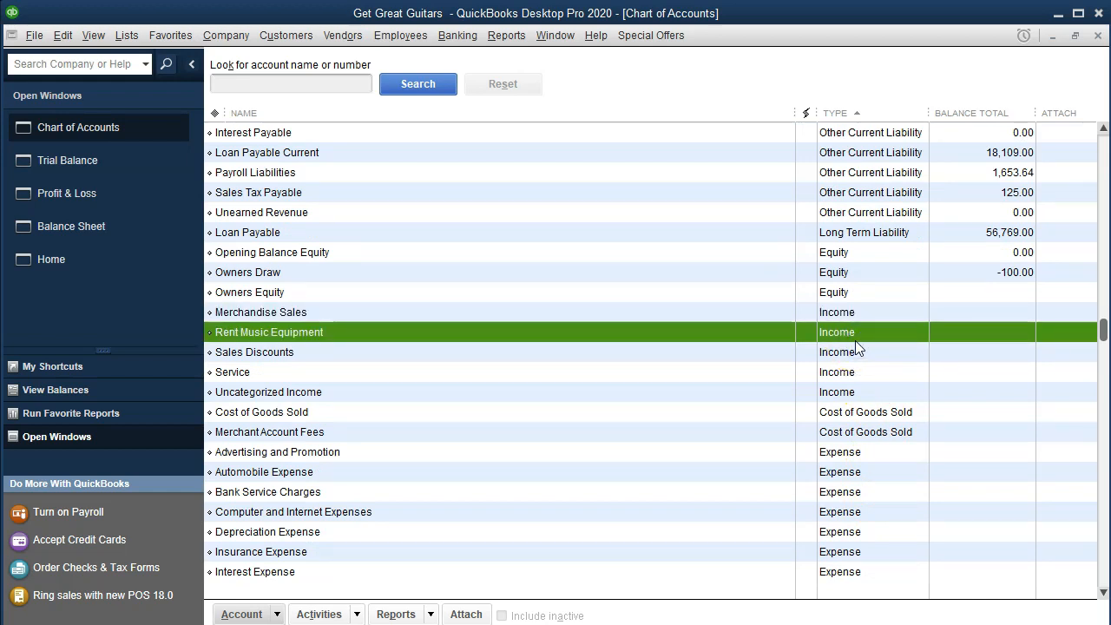
{"action": "left_click", "coordinate": [865, 417]}
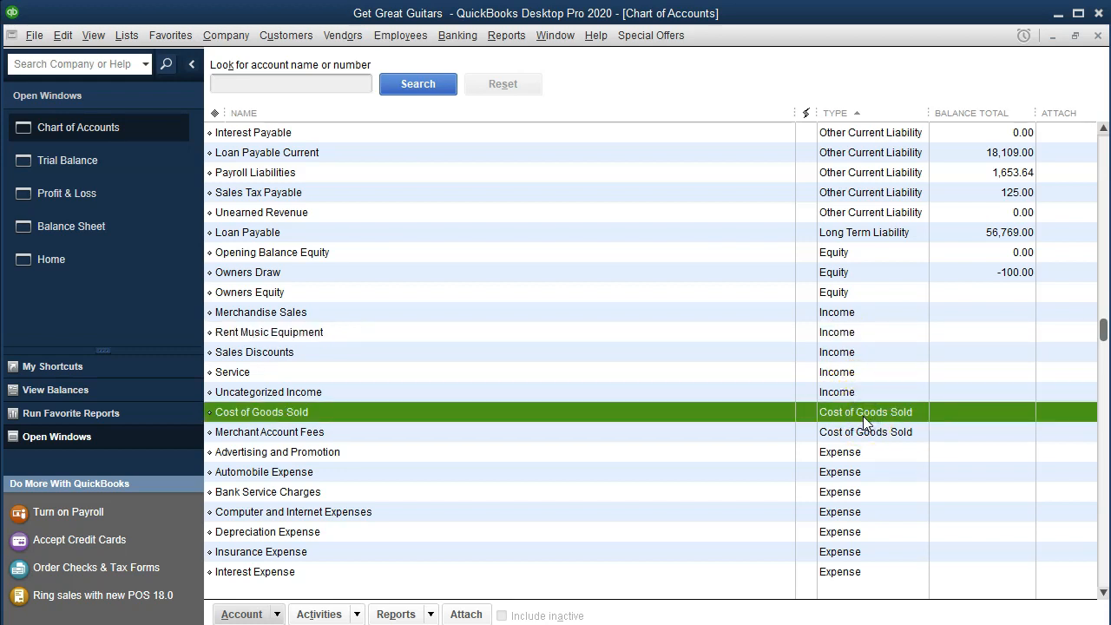
Examine the account types of the expense accounts, continuing down the list to Interest Income.
{"action": "scroll", "coordinate": [863, 416], "scroll_direction": "down", "scroll_amount": 2}
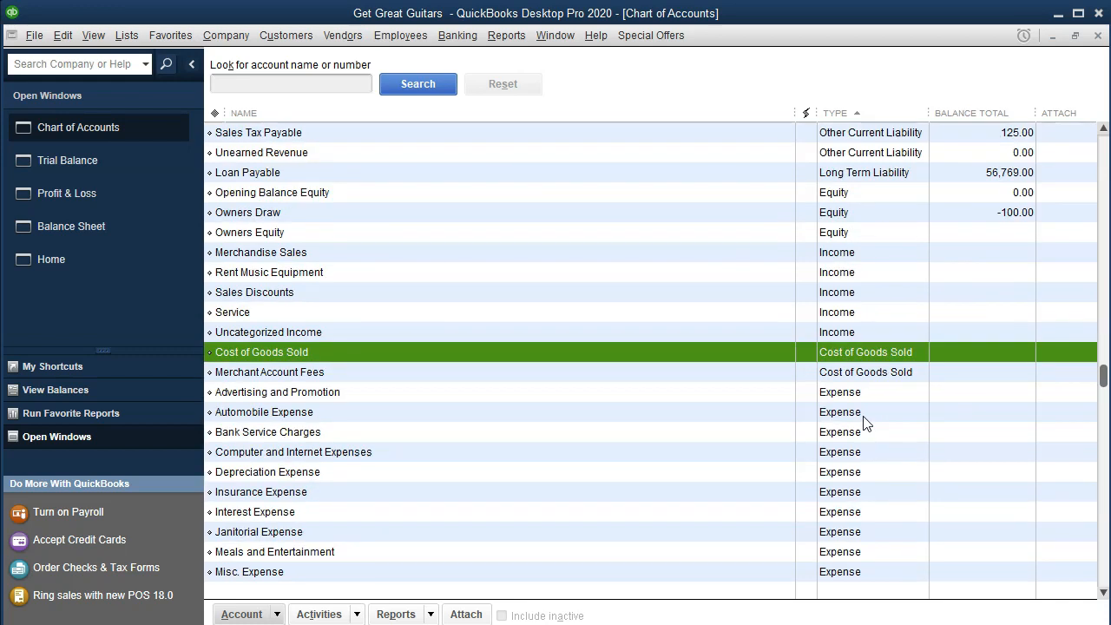
{"action": "left_click", "coordinate": [864, 416]}
{"action": "scroll", "coordinate": [863, 416], "scroll_direction": "down", "scroll_amount": 1}
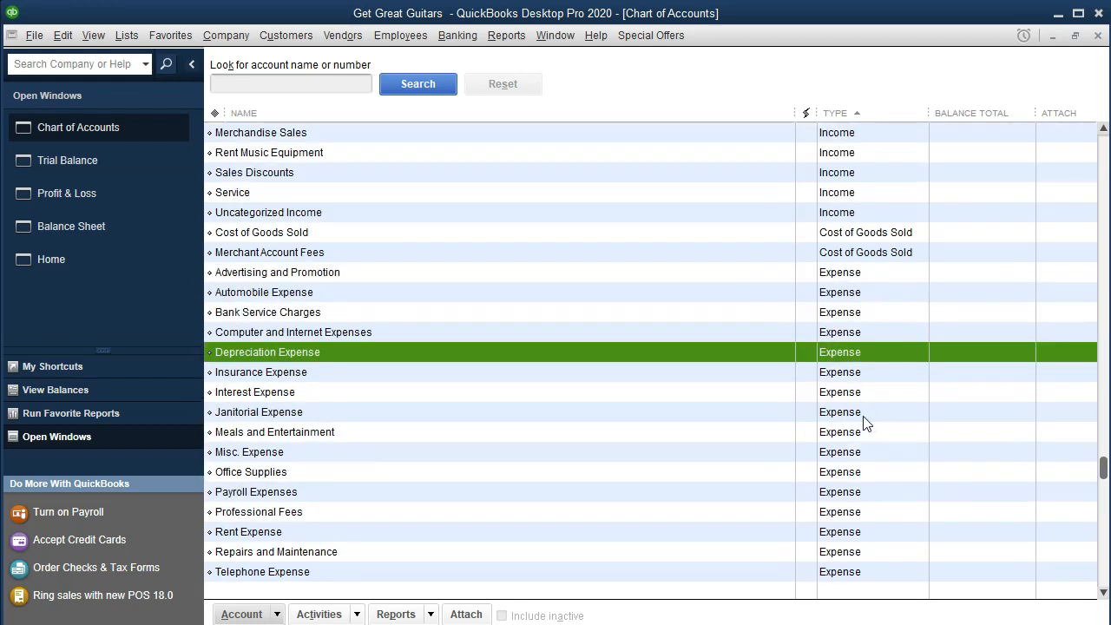
{"action": "key", "text": "Down"}
{"action": "key", "text": "Down"}
{"action": "key", "text": "Down"}
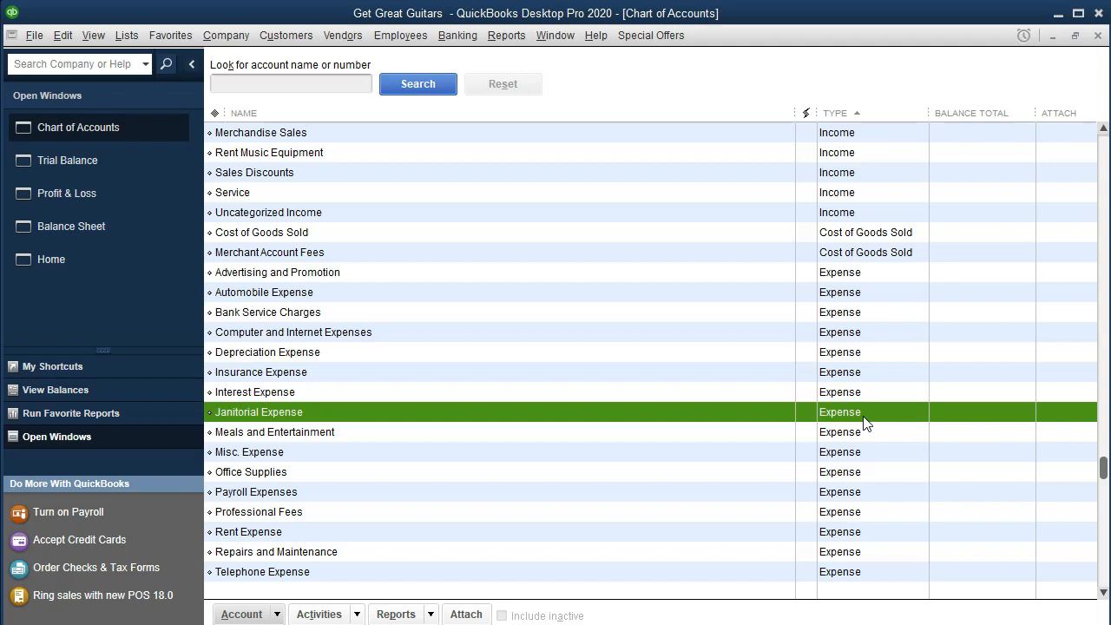
{"action": "key", "text": "Down"}
{"action": "key", "text": "Down"}
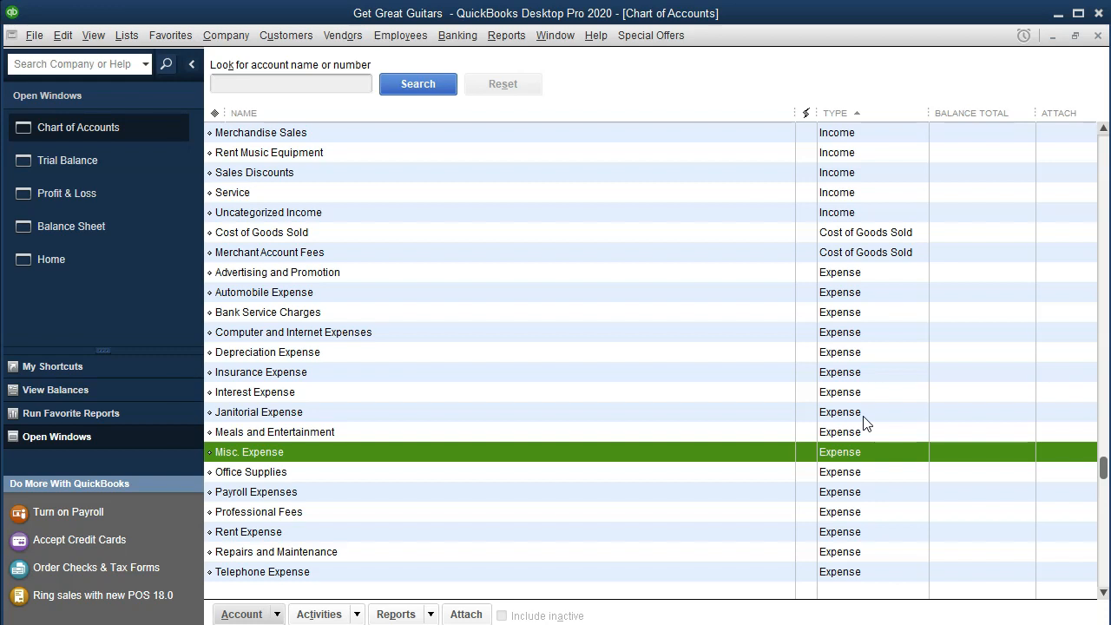
{"action": "scroll", "coordinate": [865, 423], "scroll_direction": "down", "scroll_amount": 3}
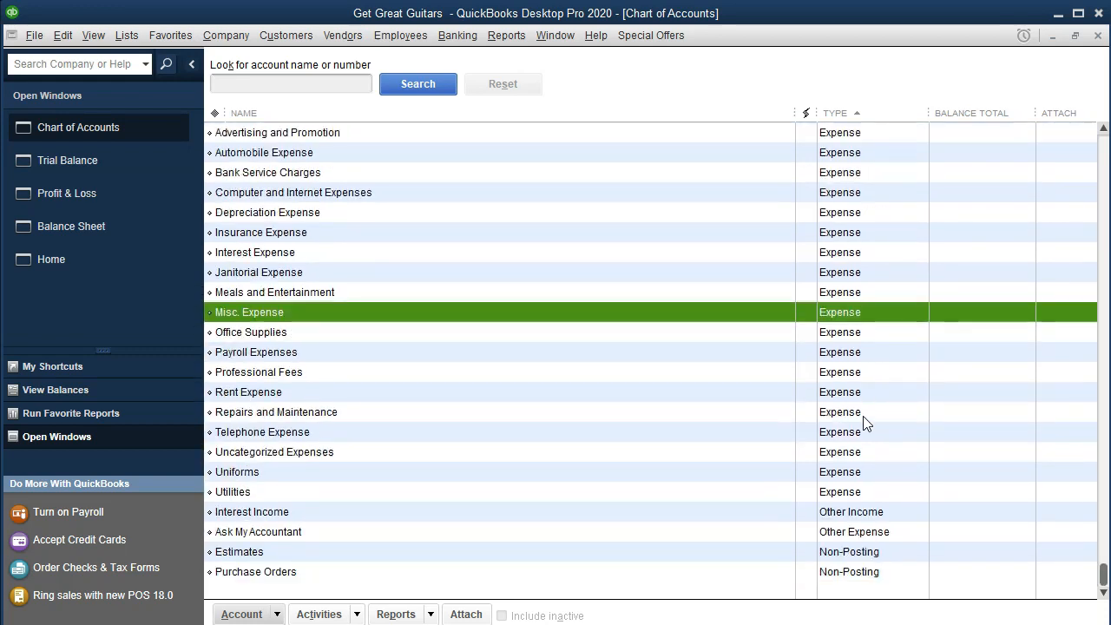
{"action": "left_click", "coordinate": [855, 512]}
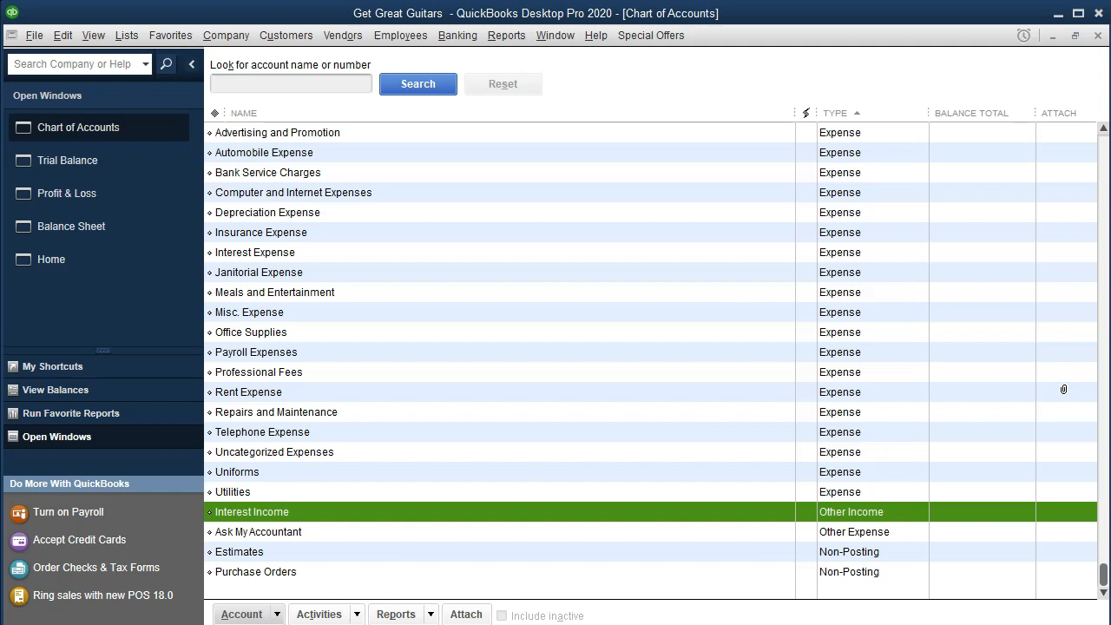
View the available account commands without running one, and review the balance totals of the balance sheet accounts.
{"action": "scroll", "coordinate": [928, 367], "scroll_direction": "up", "scroll_amount": 6}
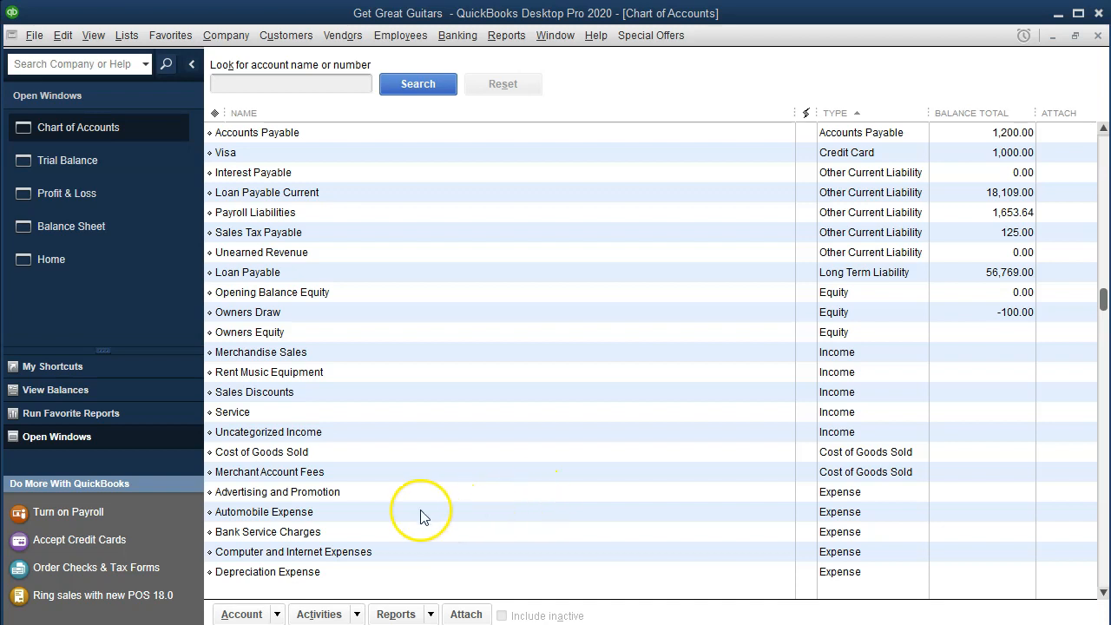
{"action": "left_click", "coordinate": [278, 614]}
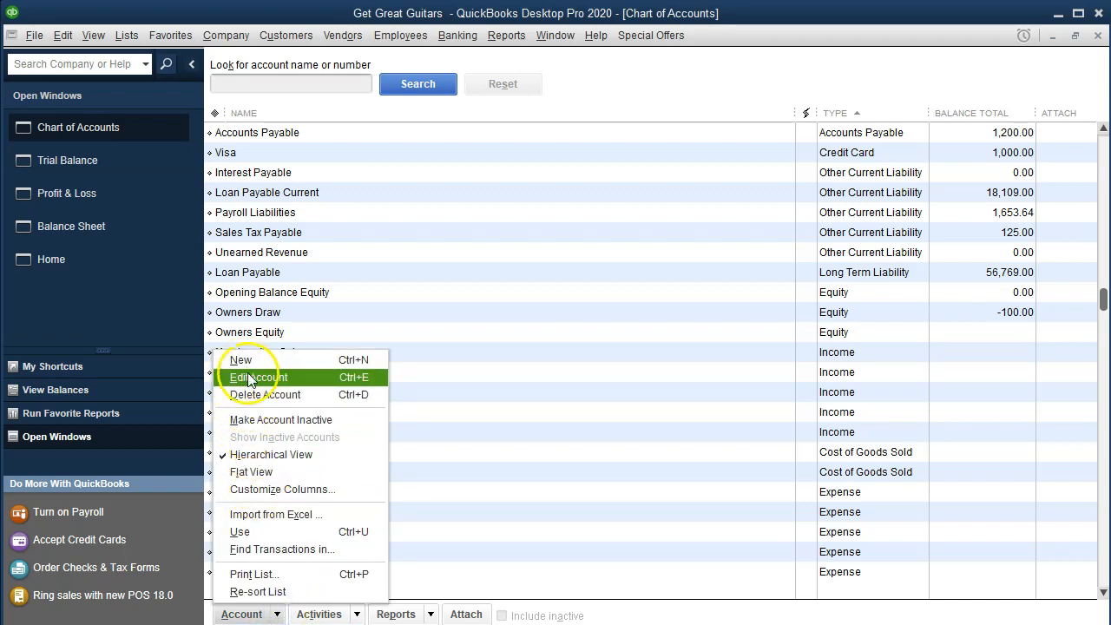
{"action": "left_click", "coordinate": [656, 356]}
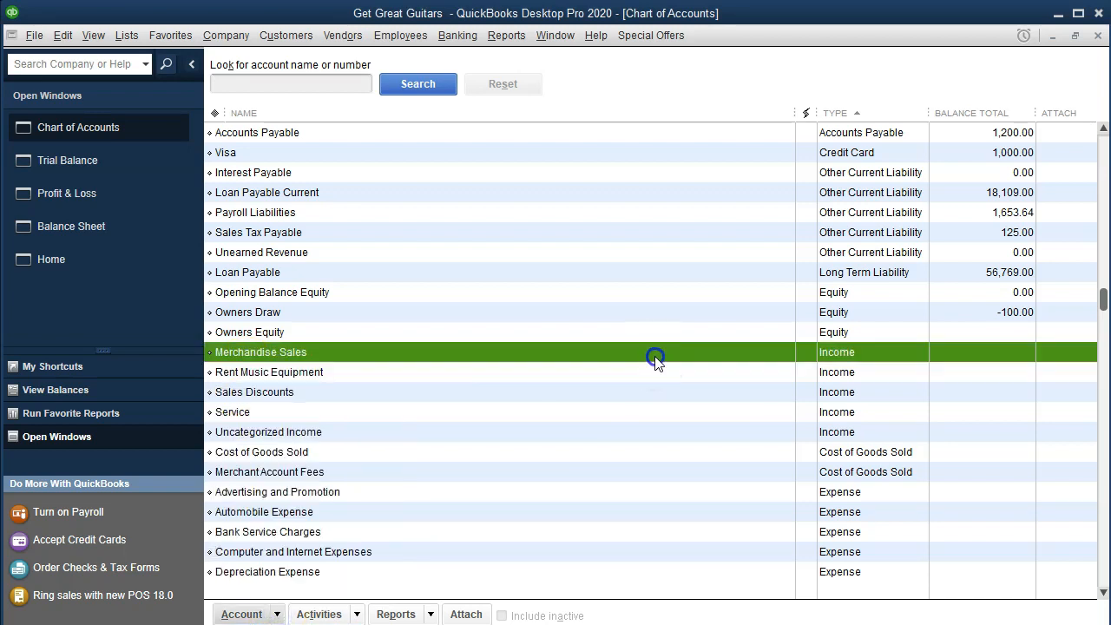
{"action": "scroll", "coordinate": [655, 356], "scroll_direction": "up", "scroll_amount": 4}
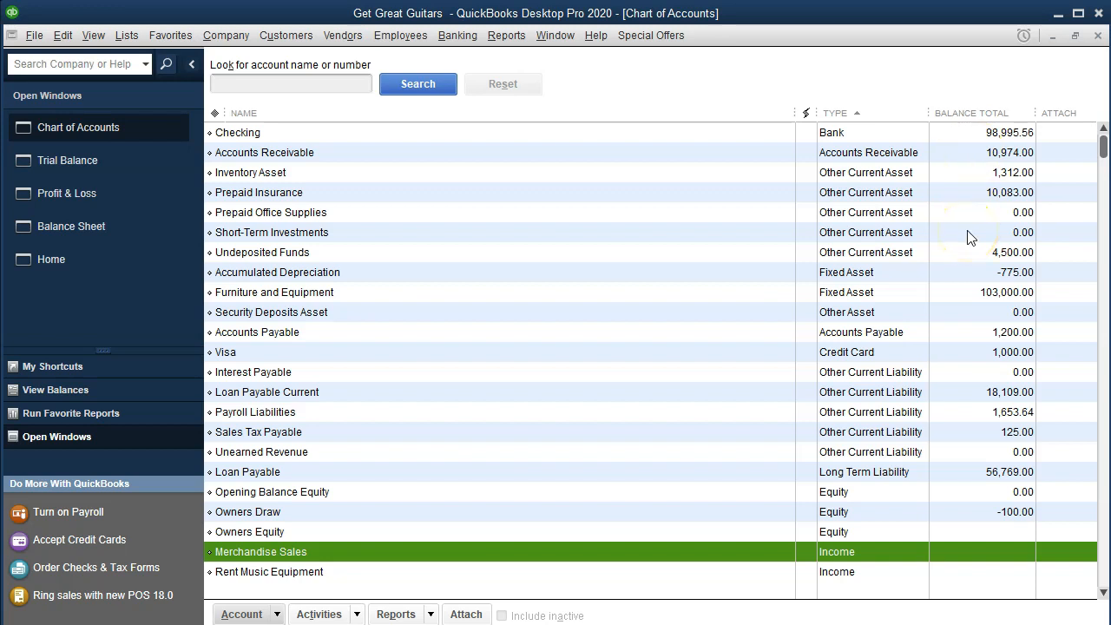
{"action": "scroll", "coordinate": [969, 237], "scroll_direction": "down", "scroll_amount": 1}
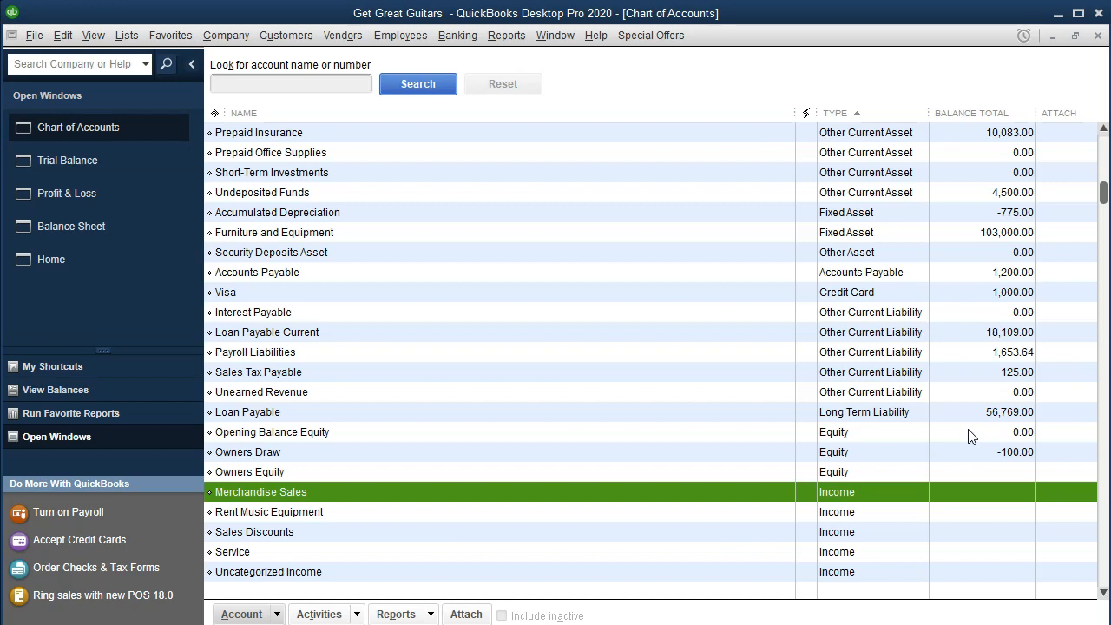
{"action": "scroll", "coordinate": [972, 436], "scroll_direction": "up", "scroll_amount": 1}
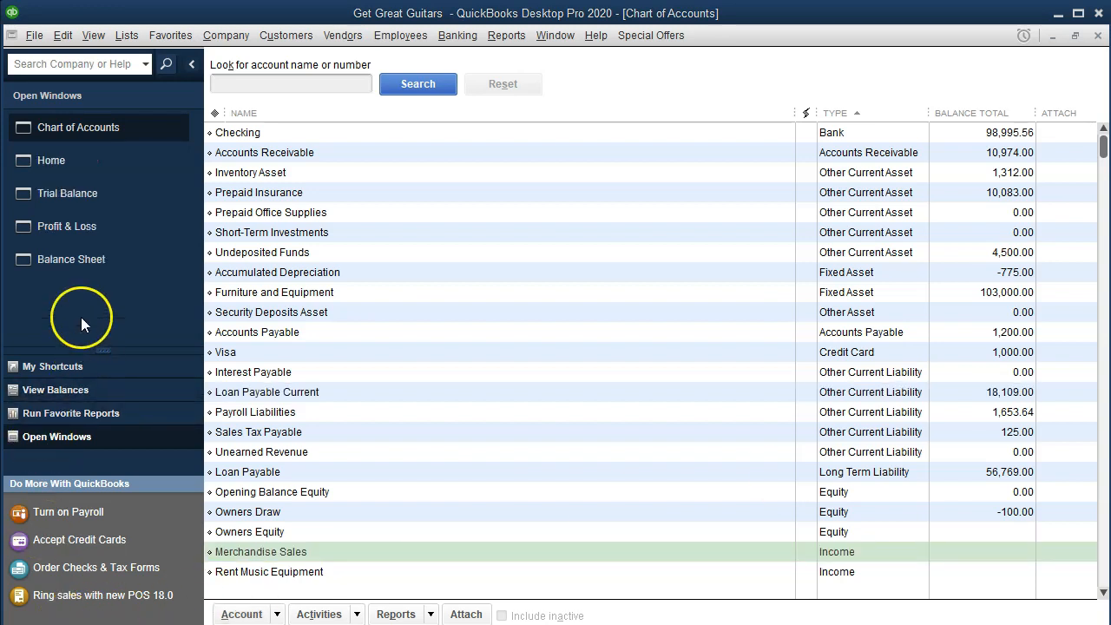
Return to the home page and open the Item List.
{"action": "left_click", "coordinate": [68, 165]}
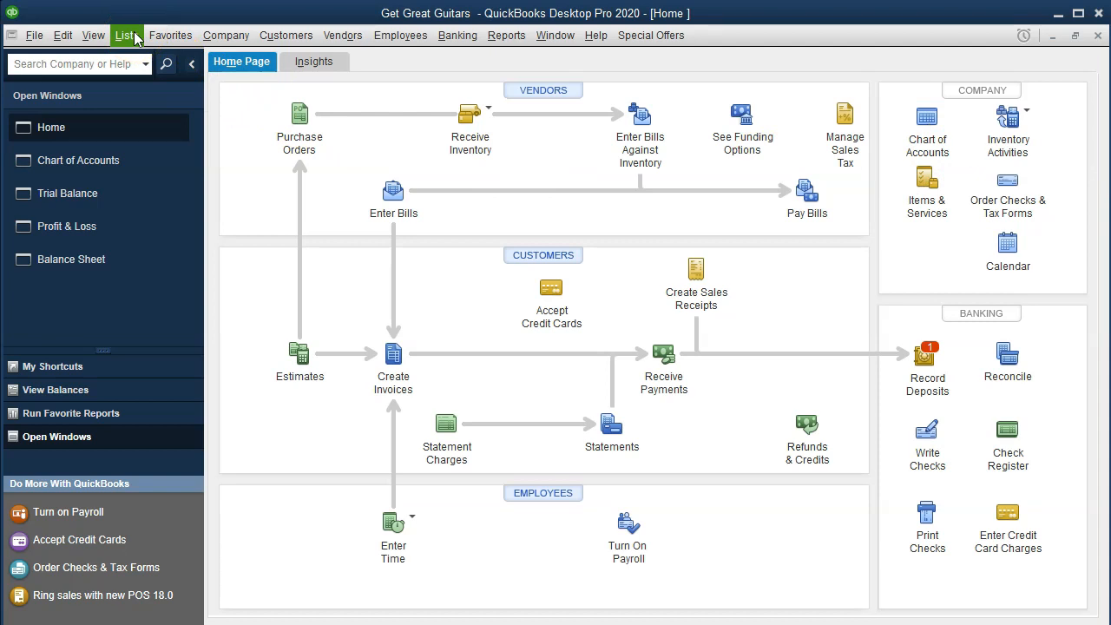
{"action": "left_click", "coordinate": [918, 216]}
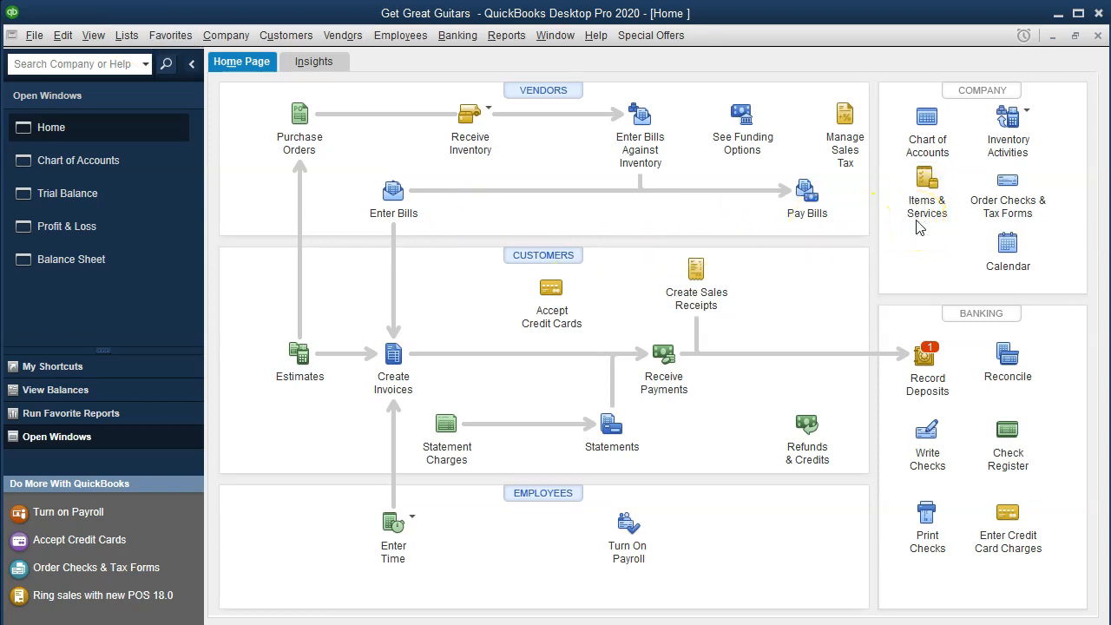
{"action": "left_click", "coordinate": [124, 36]}
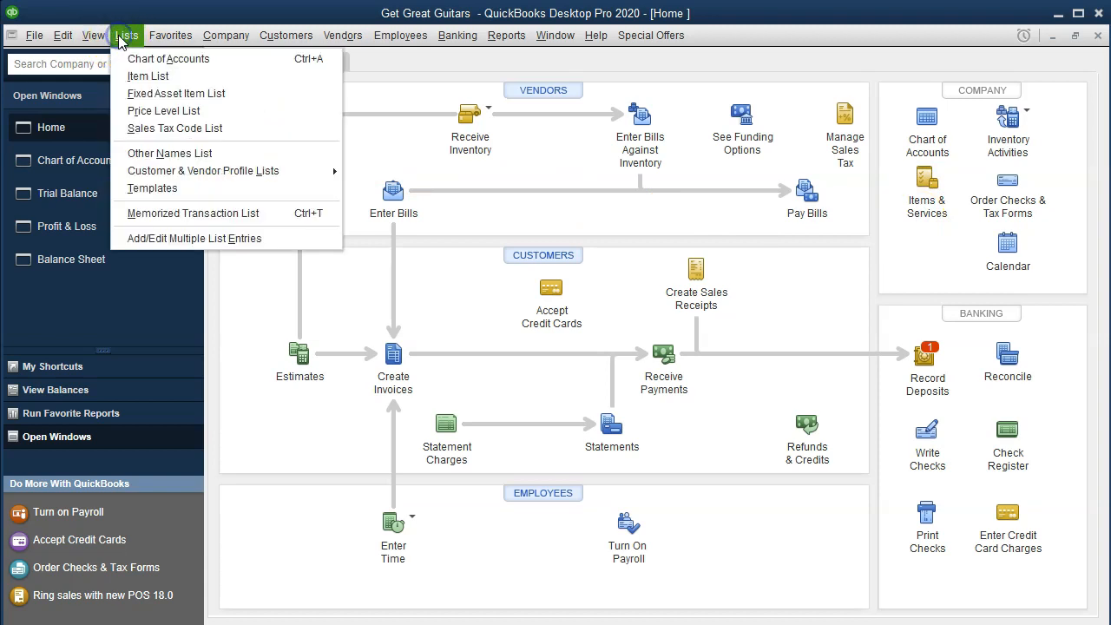
{"action": "left_click", "coordinate": [191, 76]}
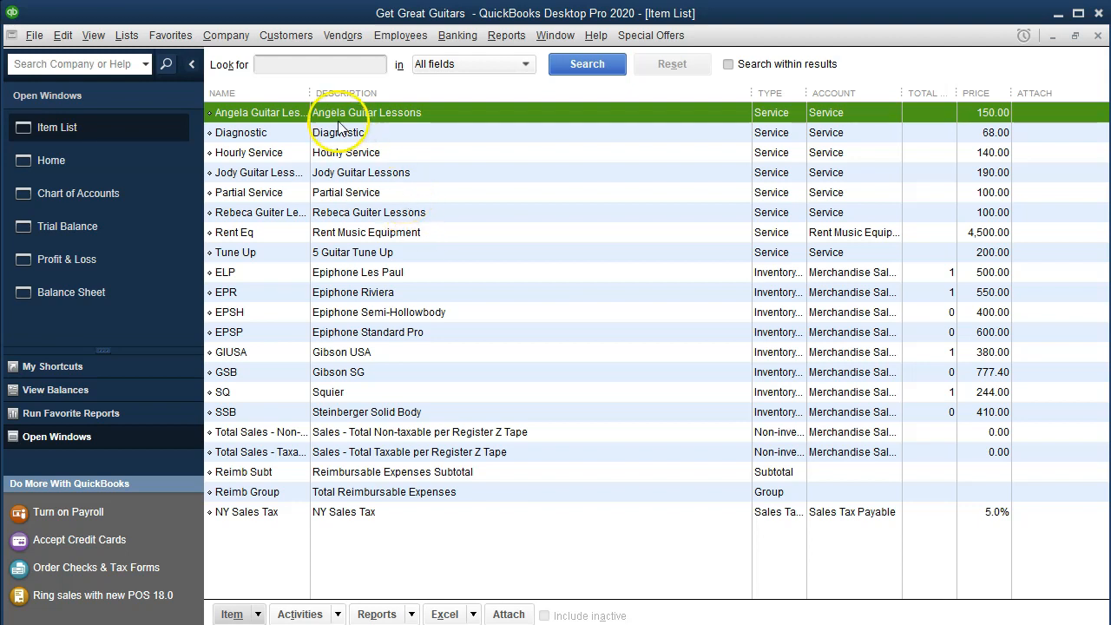
Widen the Item List's Name, Type and Account columns and look through the service and inventory items down to ELP.
{"action": "left_click_drag", "start_coordinate": [311, 98], "coordinate": [366, 98]}
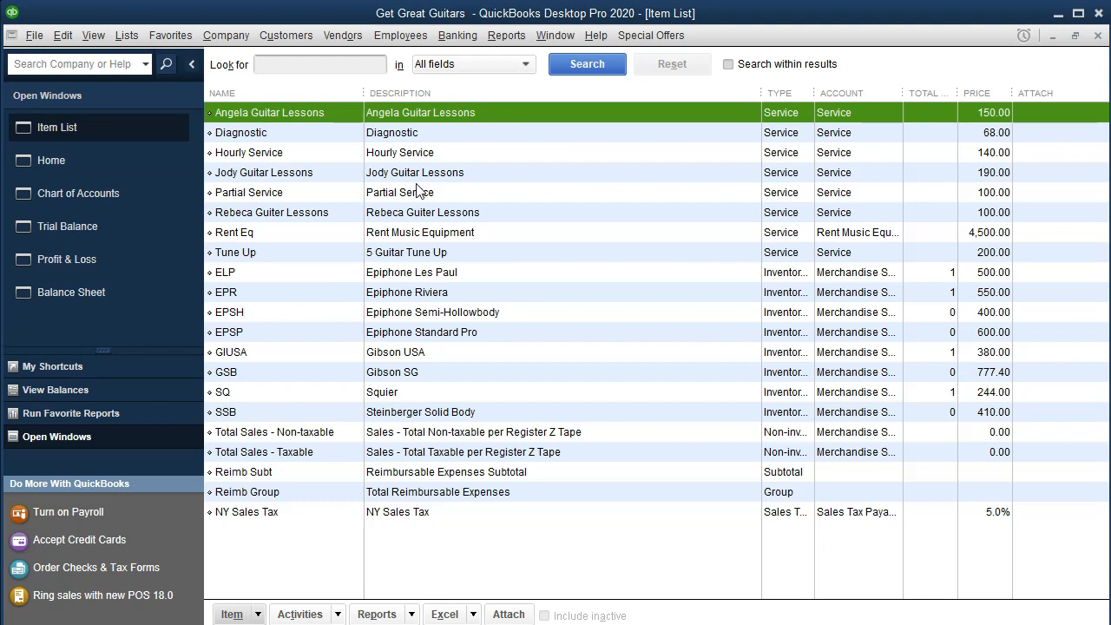
{"action": "left_click", "coordinate": [526, 154]}
{"action": "key", "text": "Down"}
{"action": "key", "text": "Down"}
{"action": "key", "text": "Down"}
{"action": "key", "text": "Down"}
{"action": "key", "text": "Down"}
{"action": "key", "text": "Down"}
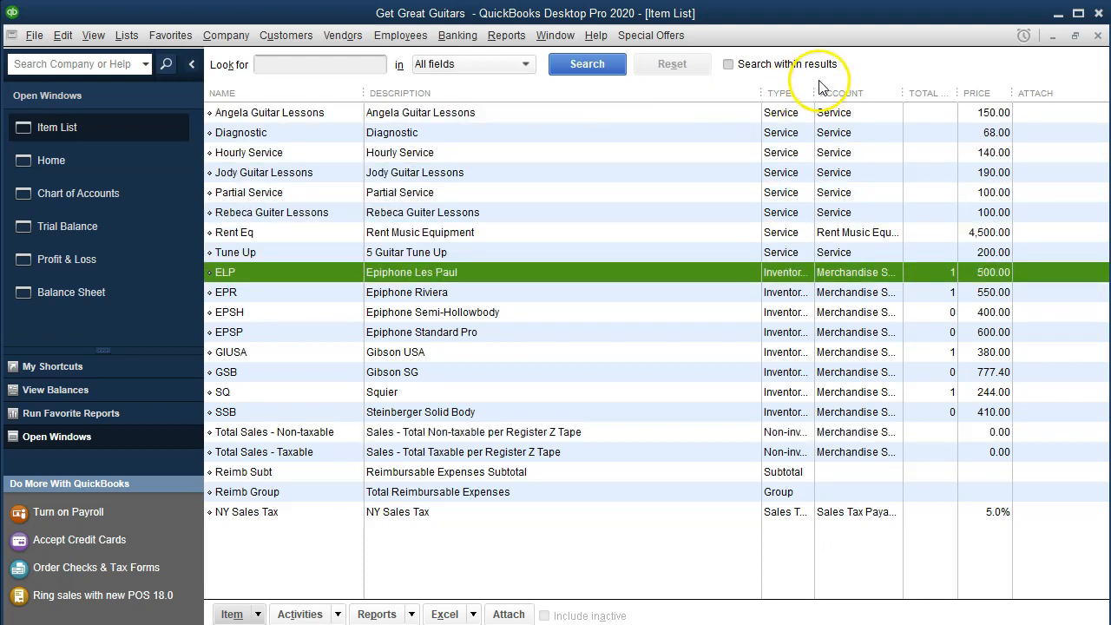
{"action": "left_click_drag", "start_coordinate": [766, 89], "coordinate": [650, 113]}
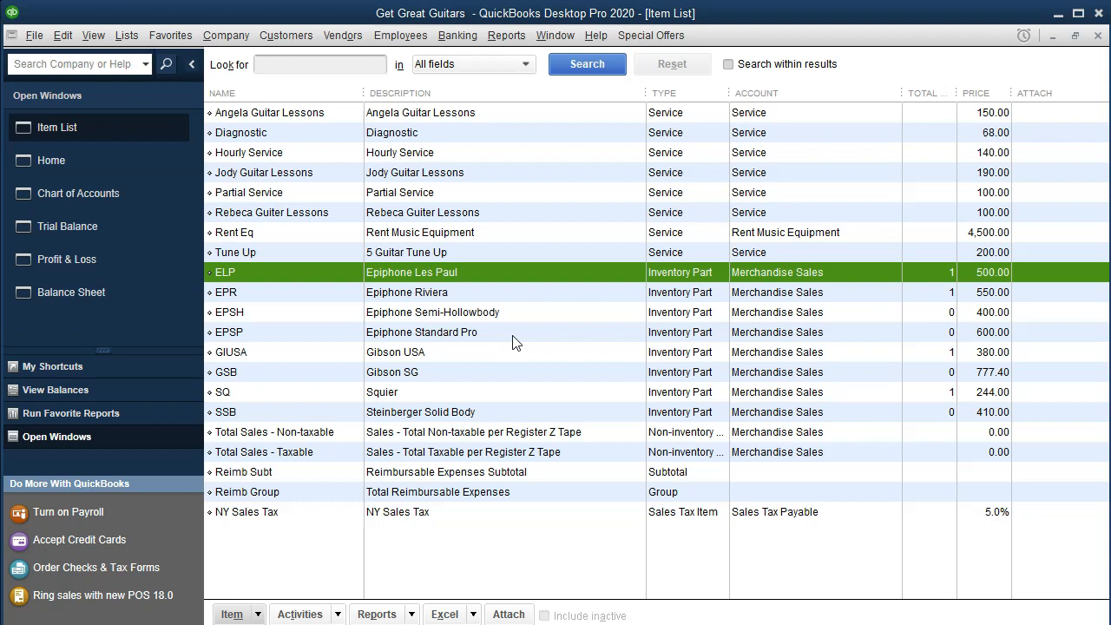
Start a new invoice from the home page and add the EPSH item on its first line, dismissing the stock warning.
{"action": "left_click", "coordinate": [111, 171]}
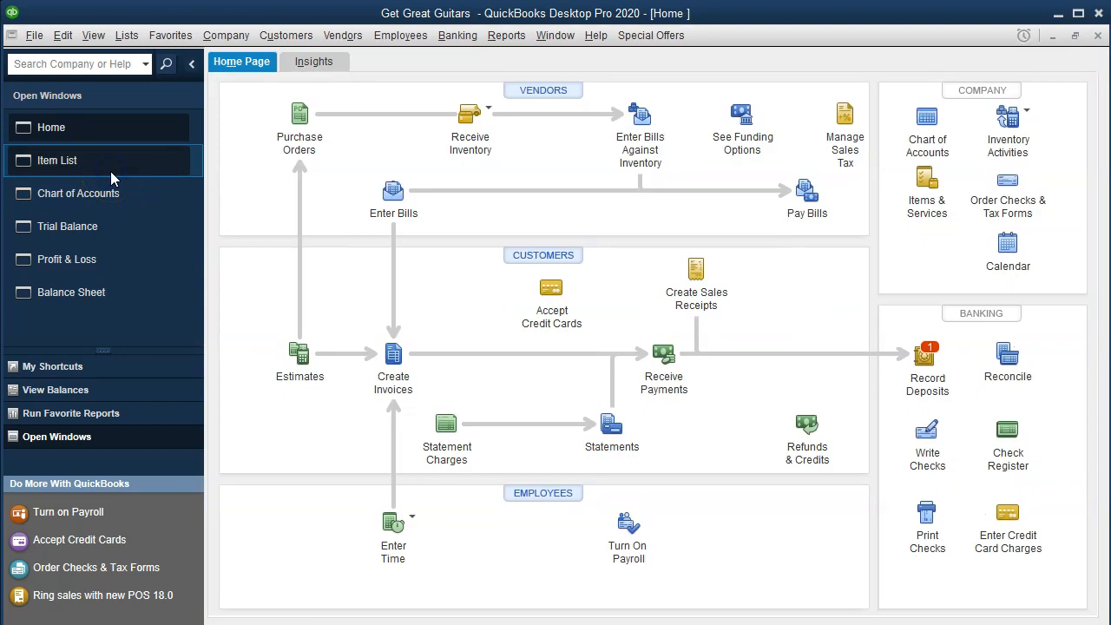
{"action": "left_click", "coordinate": [389, 354]}
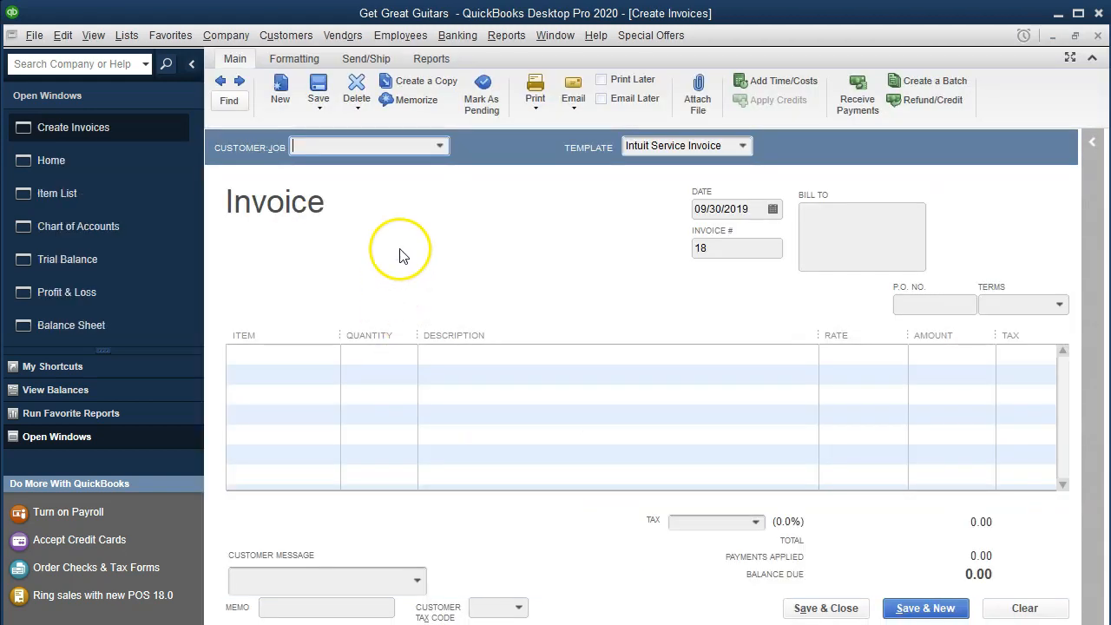
{"action": "left_click", "coordinate": [331, 350]}
{"action": "left_click", "coordinate": [330, 353]}
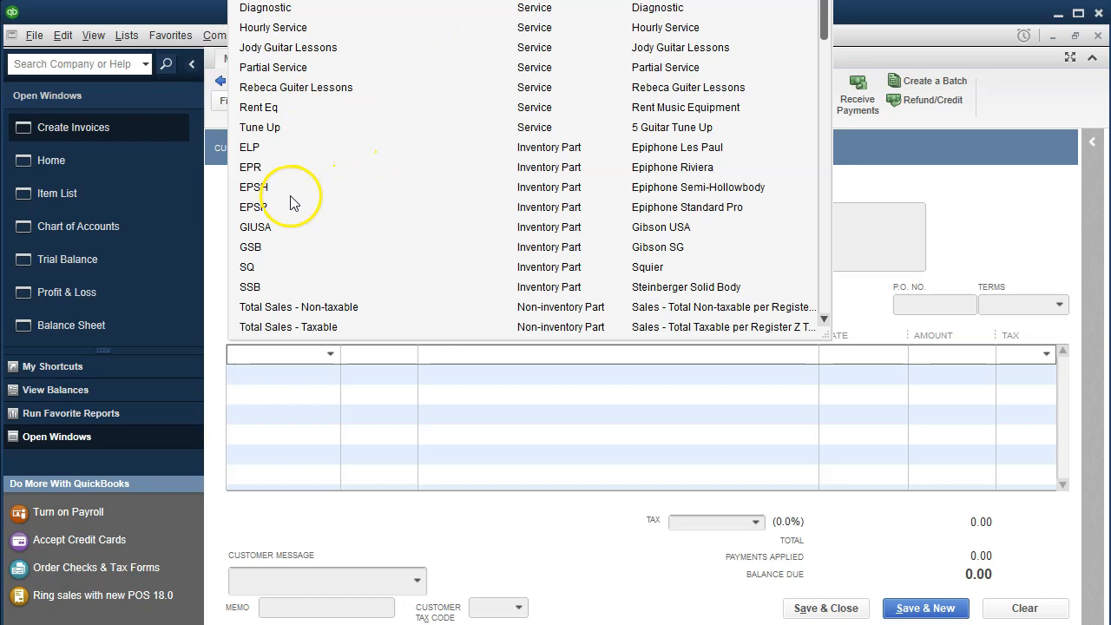
{"action": "left_click", "coordinate": [262, 187]}
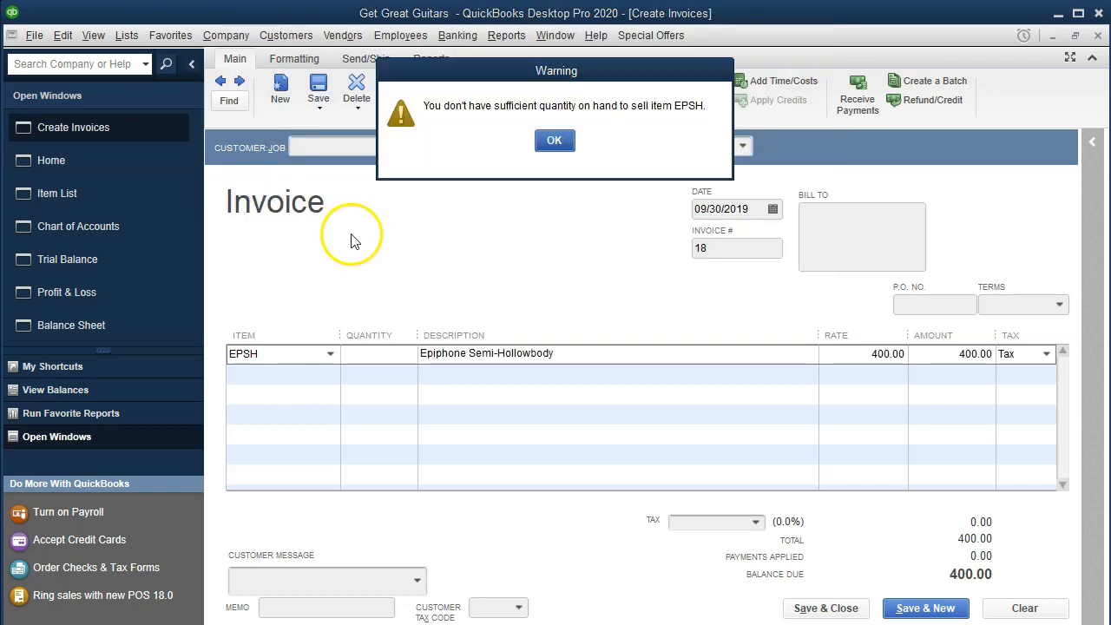
{"action": "left_click", "coordinate": [552, 141]}
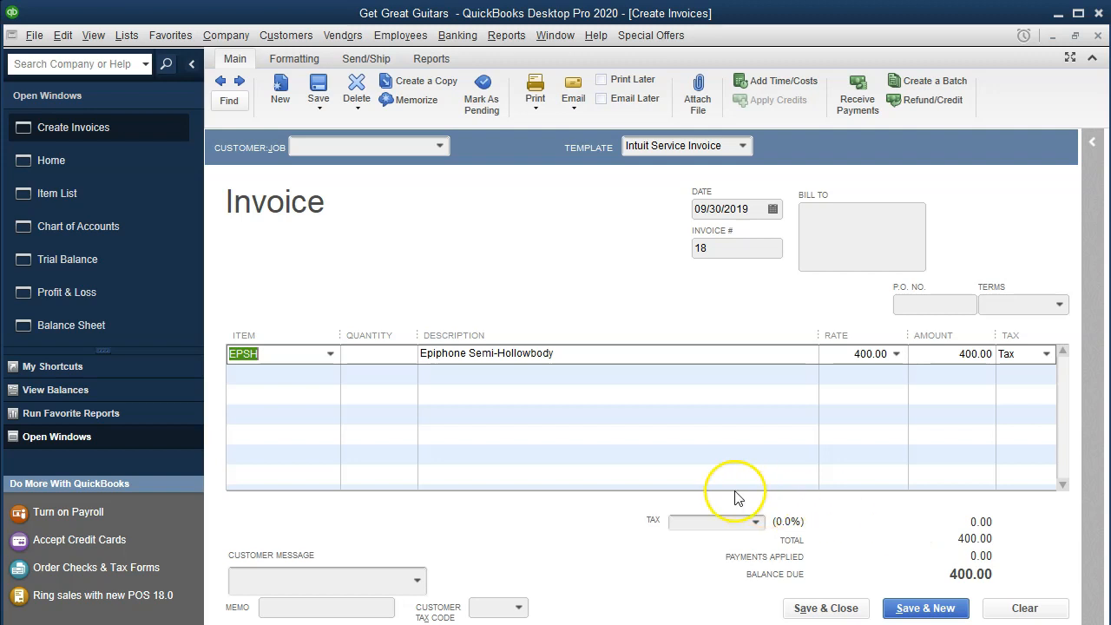
Add the Hourly Service item on the invoice's second line, and close the invoice without recording it.
{"action": "left_click", "coordinate": [310, 382]}
{"action": "left_click", "coordinate": [330, 375]}
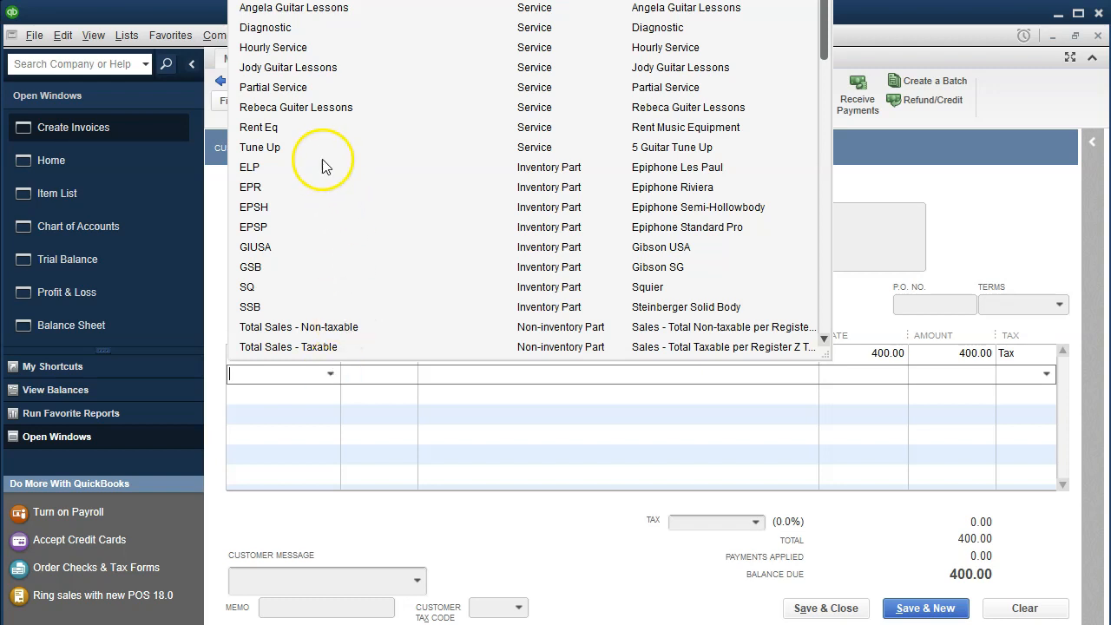
{"action": "left_click", "coordinate": [290, 47]}
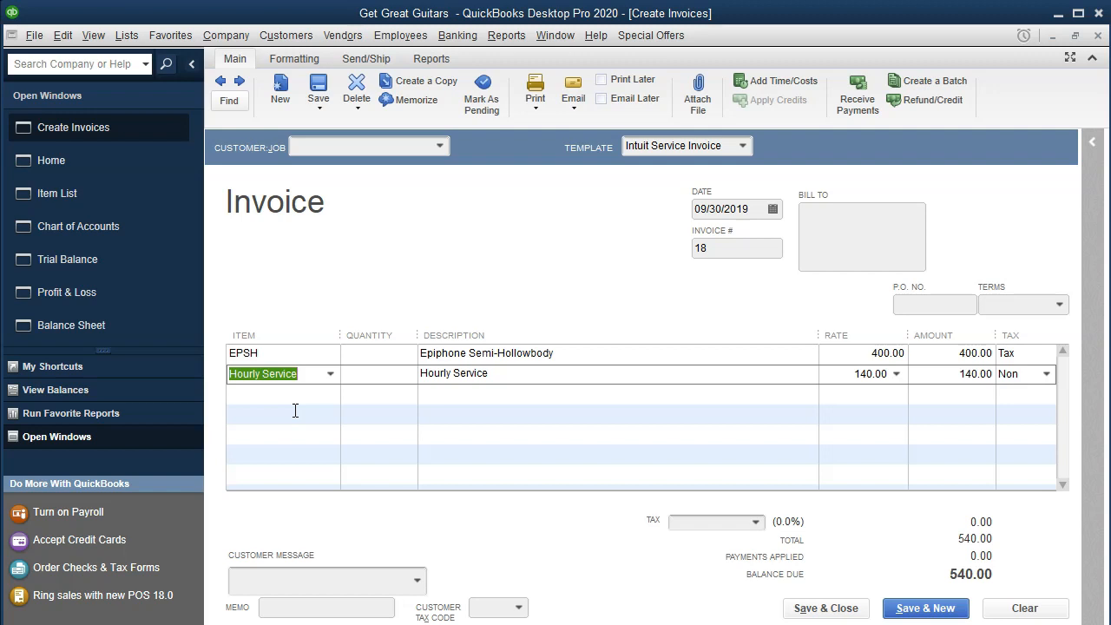
{"action": "left_click", "coordinate": [1097, 36]}
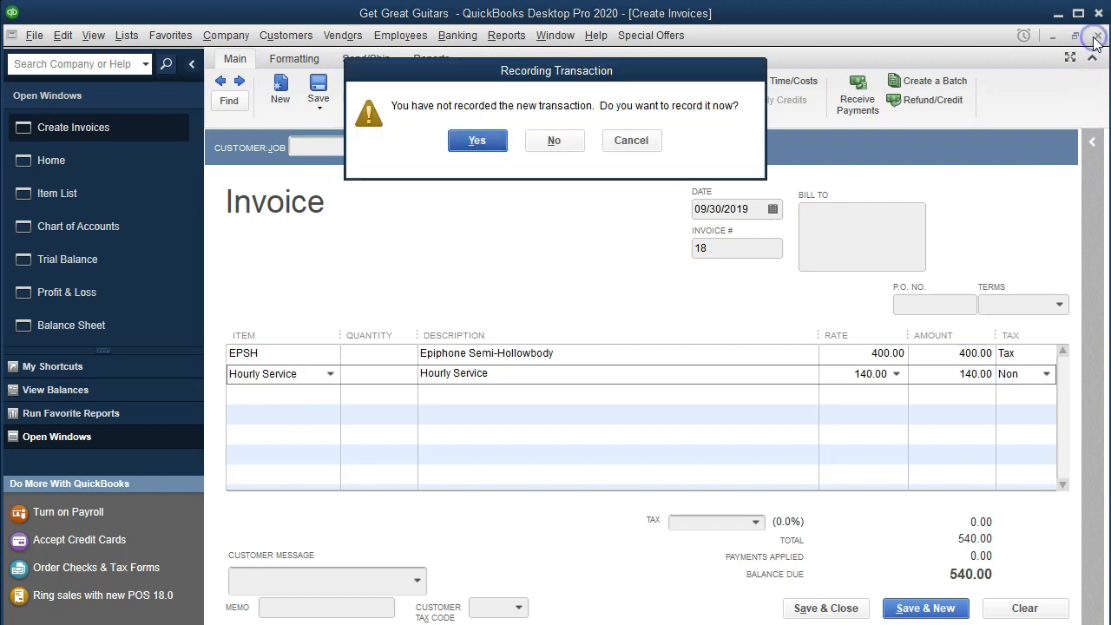
{"action": "left_click", "coordinate": [552, 143]}
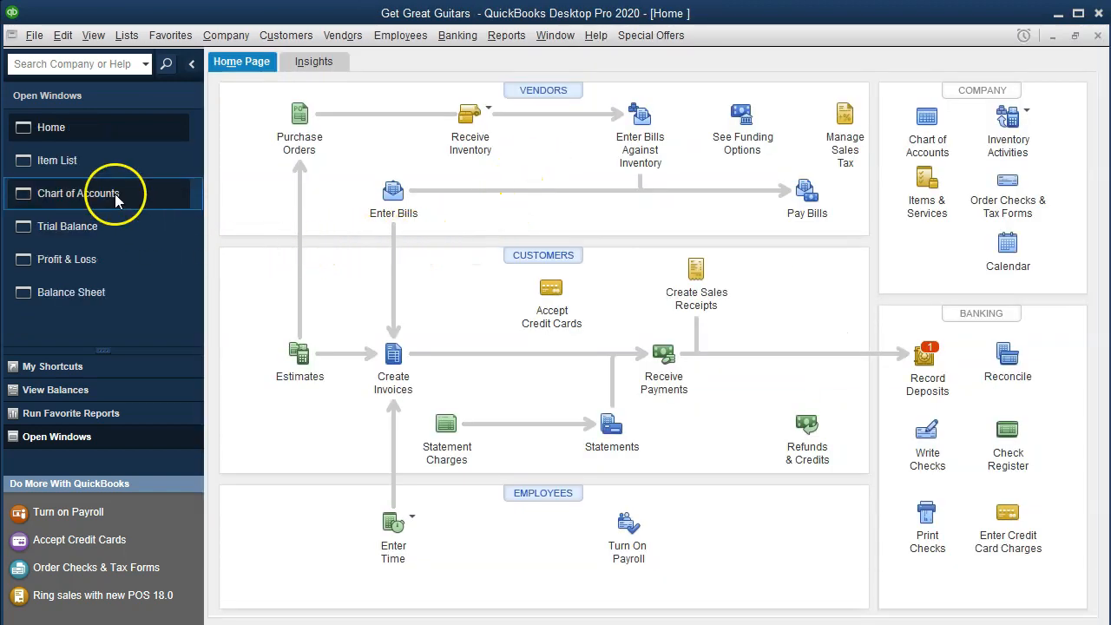
Return to the Item List and select the Diagnostic service item.
{"action": "left_click", "coordinate": [77, 167]}
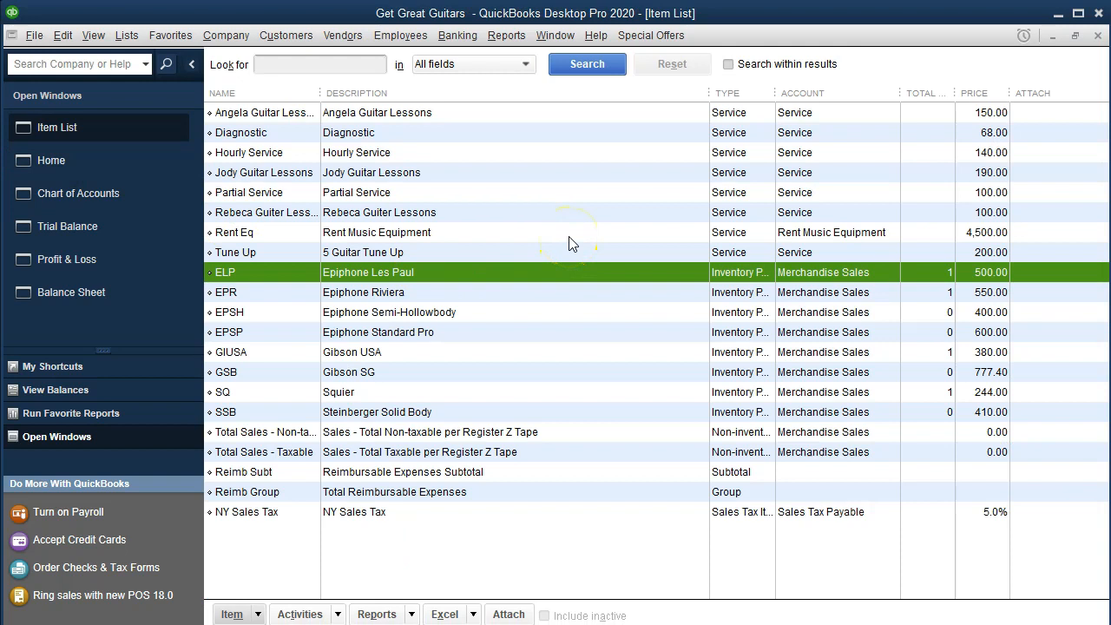
{"action": "left_click", "coordinate": [460, 143]}
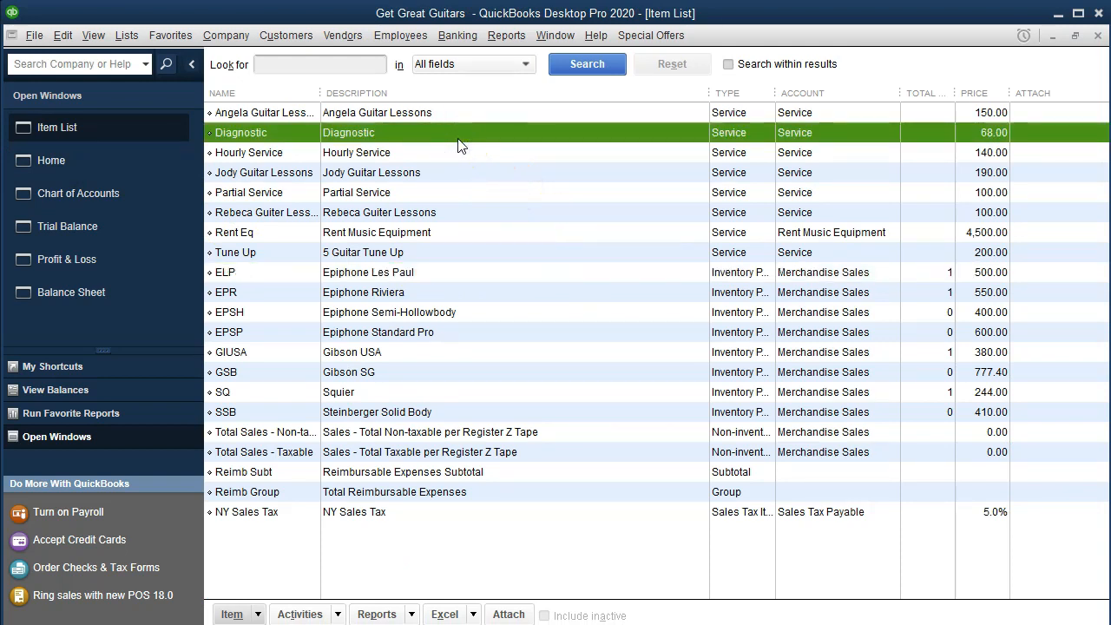
Look over the first service items in the Item List and the commands offered for creating or editing an item.
{"action": "left_click", "coordinate": [448, 153]}
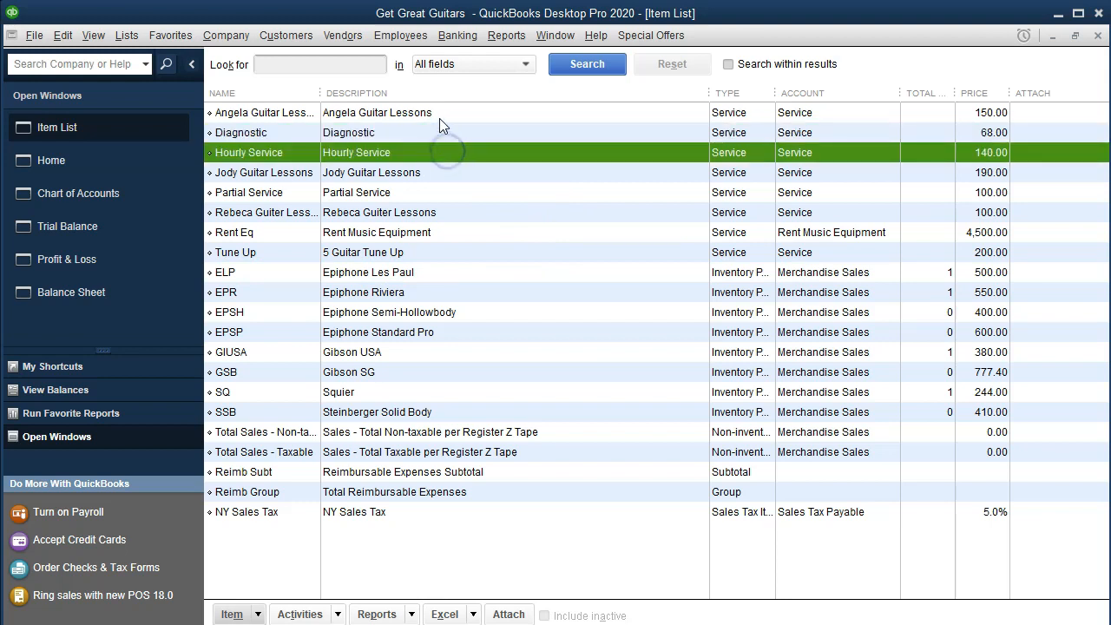
{"action": "left_click", "coordinate": [441, 115]}
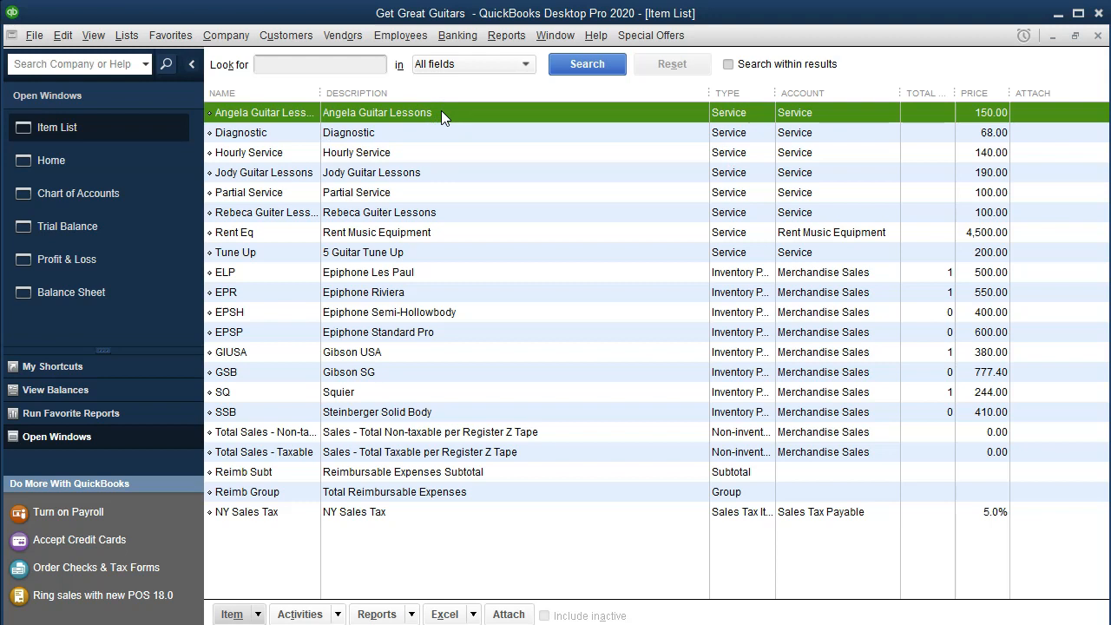
{"action": "left_click", "coordinate": [258, 614]}
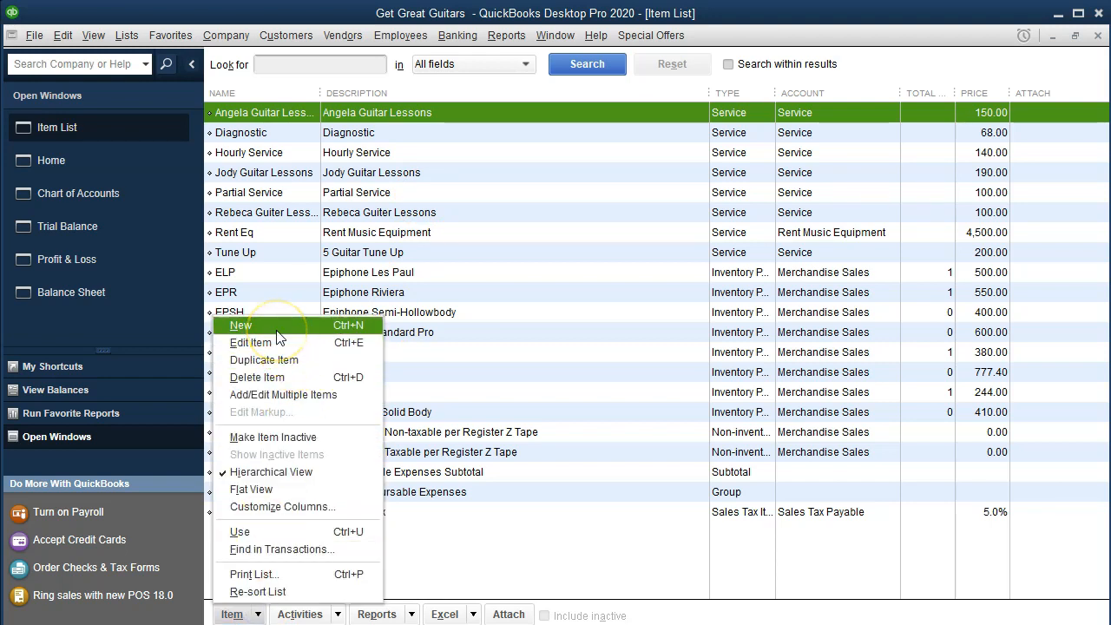
{"action": "left_click", "coordinate": [458, 122]}
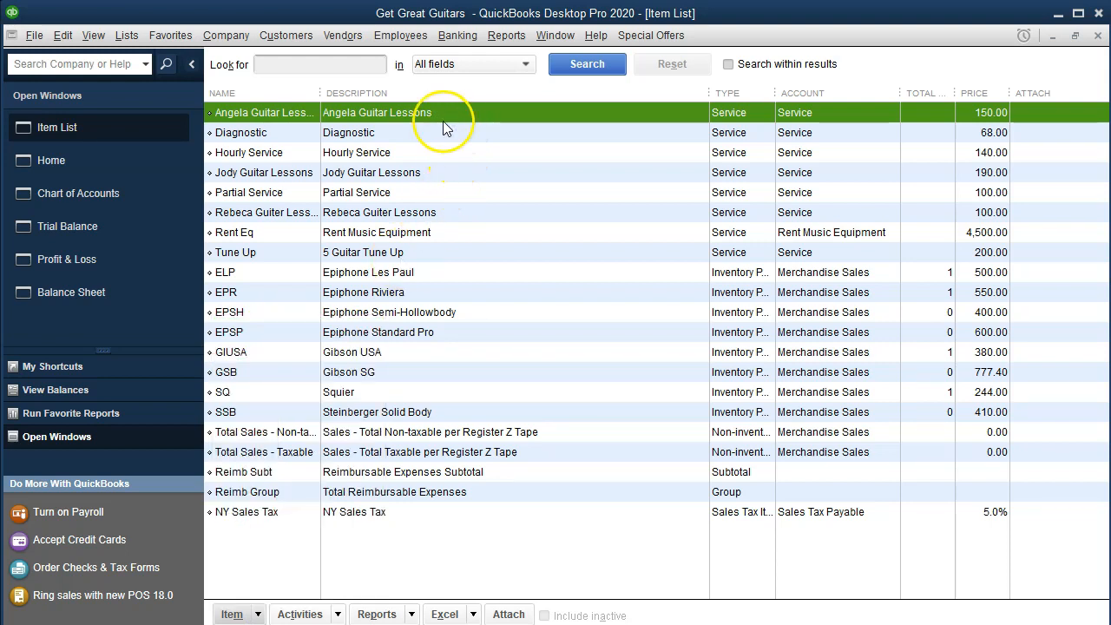
Open the first guitar lessons service item for editing and review its description, rate, tax code and account.
{"action": "double_click", "coordinate": [442, 113]}
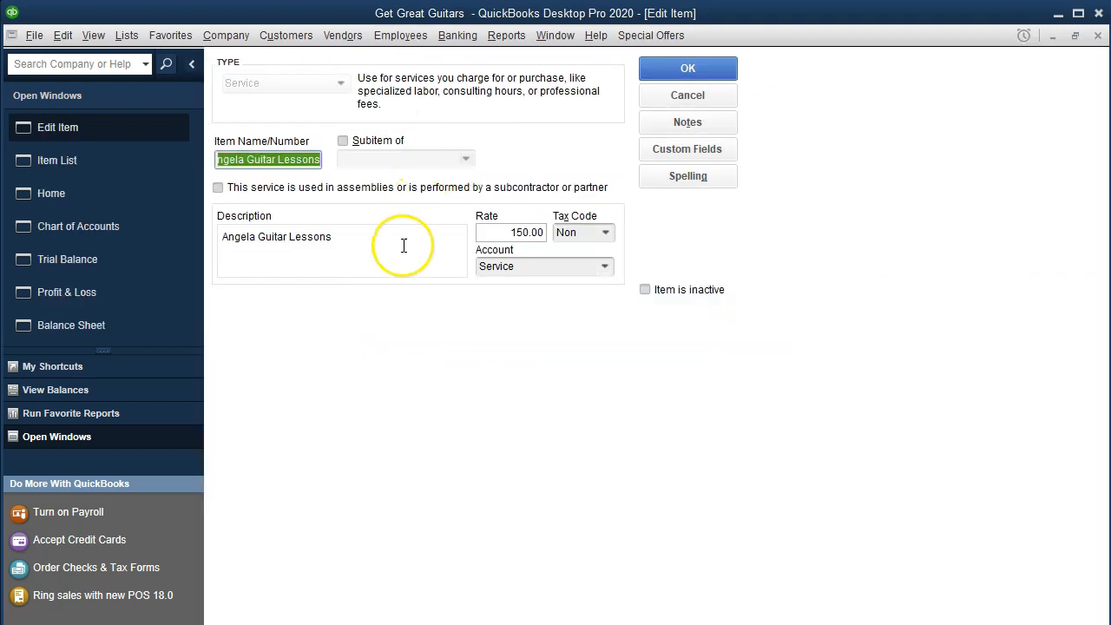
{"action": "left_click", "coordinate": [356, 246]}
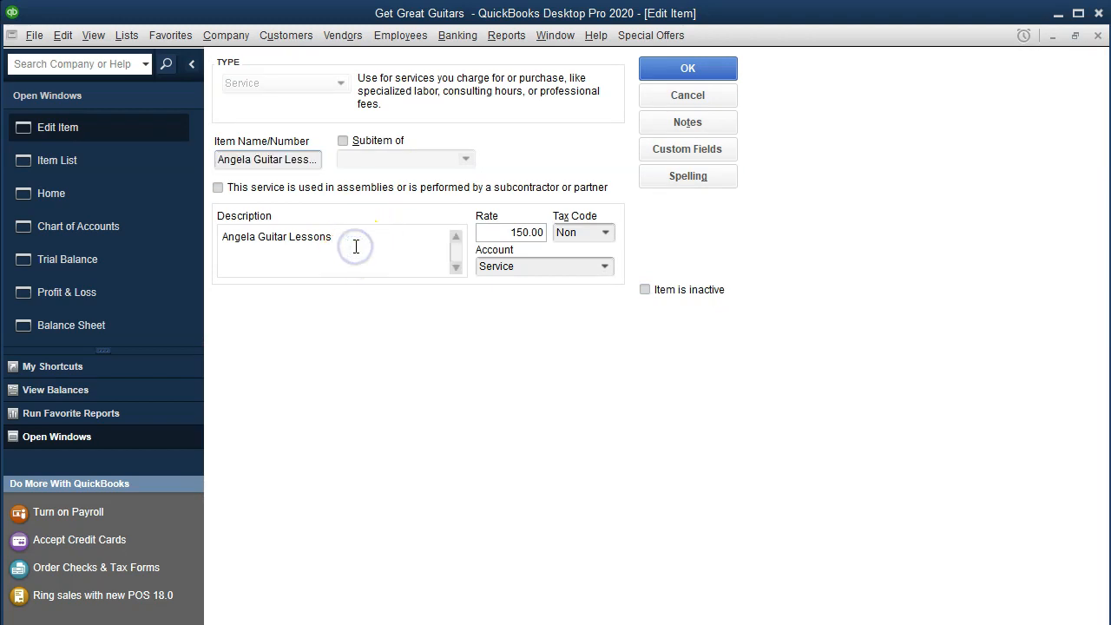
{"action": "left_click", "coordinate": [353, 241]}
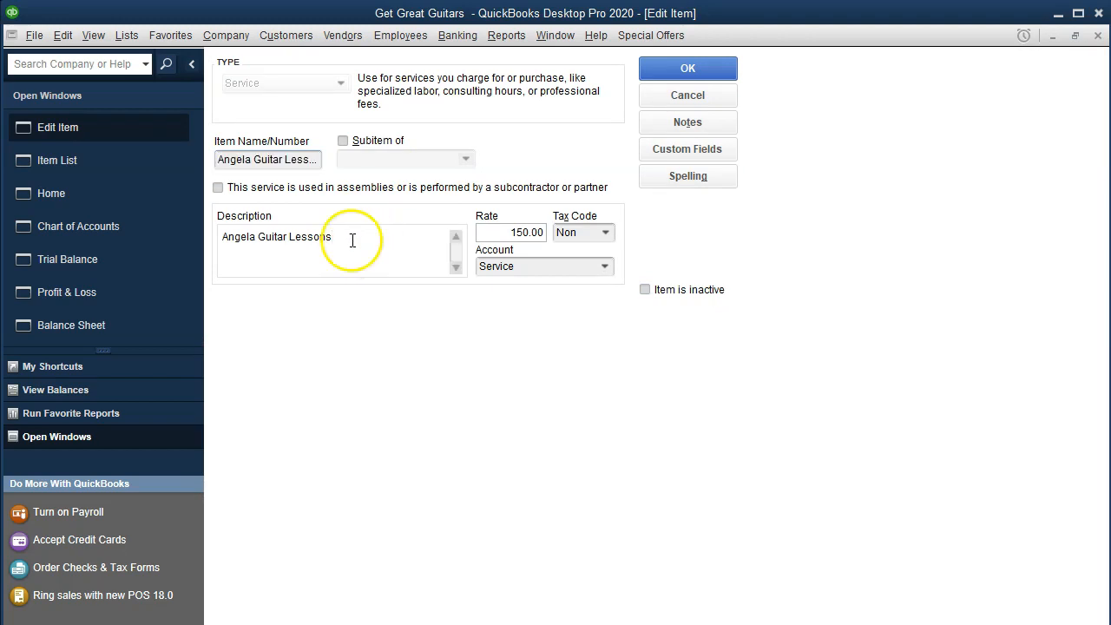
{"action": "left_click", "coordinate": [489, 232]}
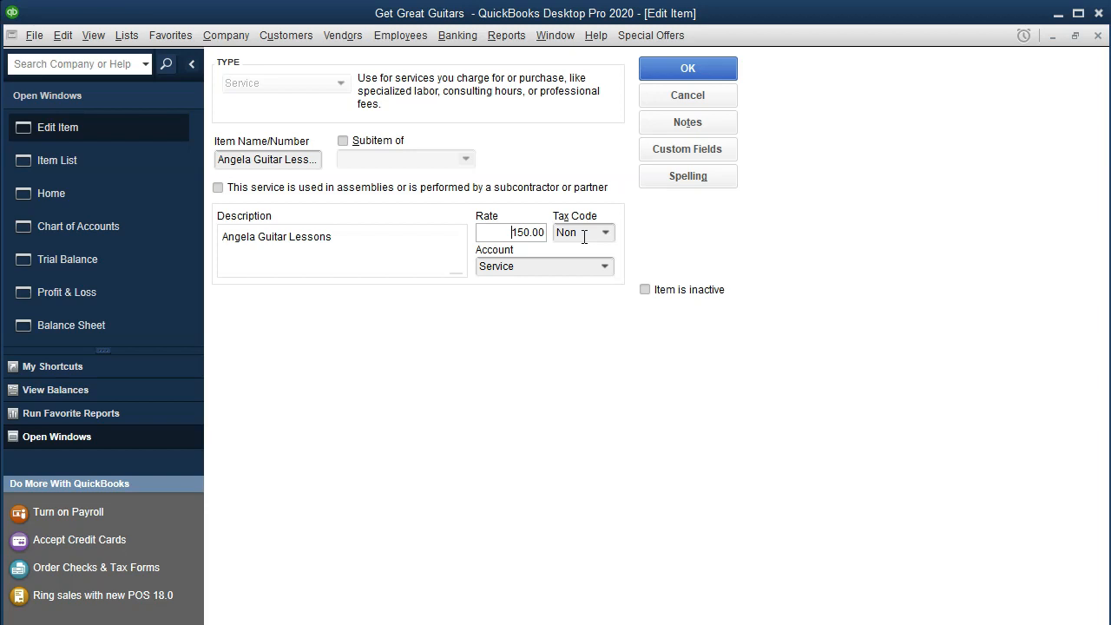
{"action": "left_click", "coordinate": [374, 254]}
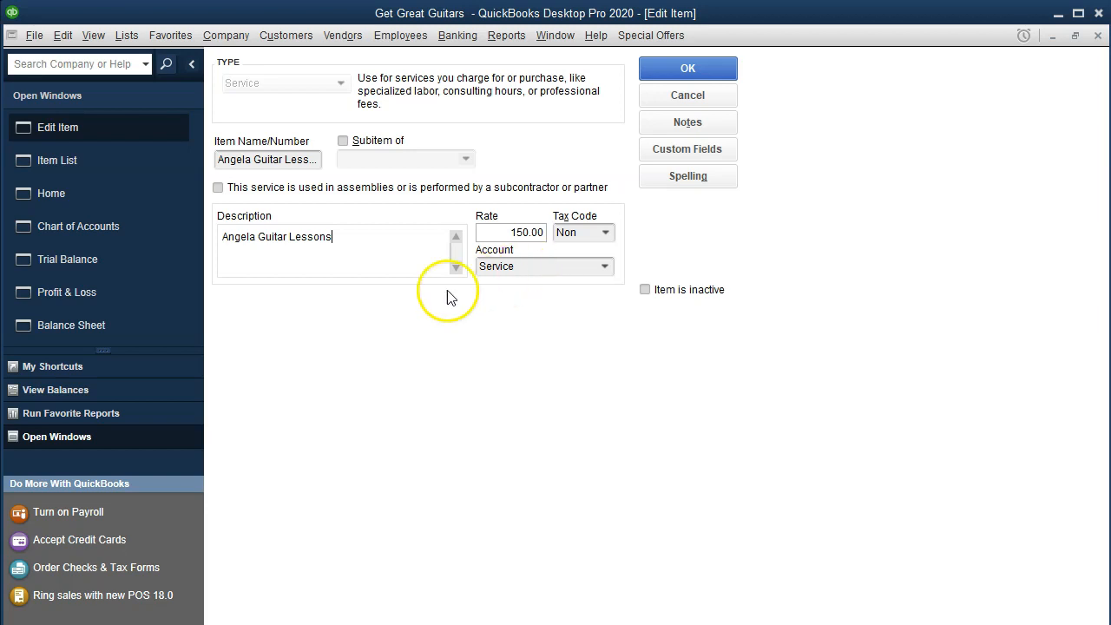
Drill into the Profit & Loss report's Service income, view the 1,050.00 guitar lessons invoice, and close the invoice and transaction detail.
{"action": "left_click", "coordinate": [120, 300]}
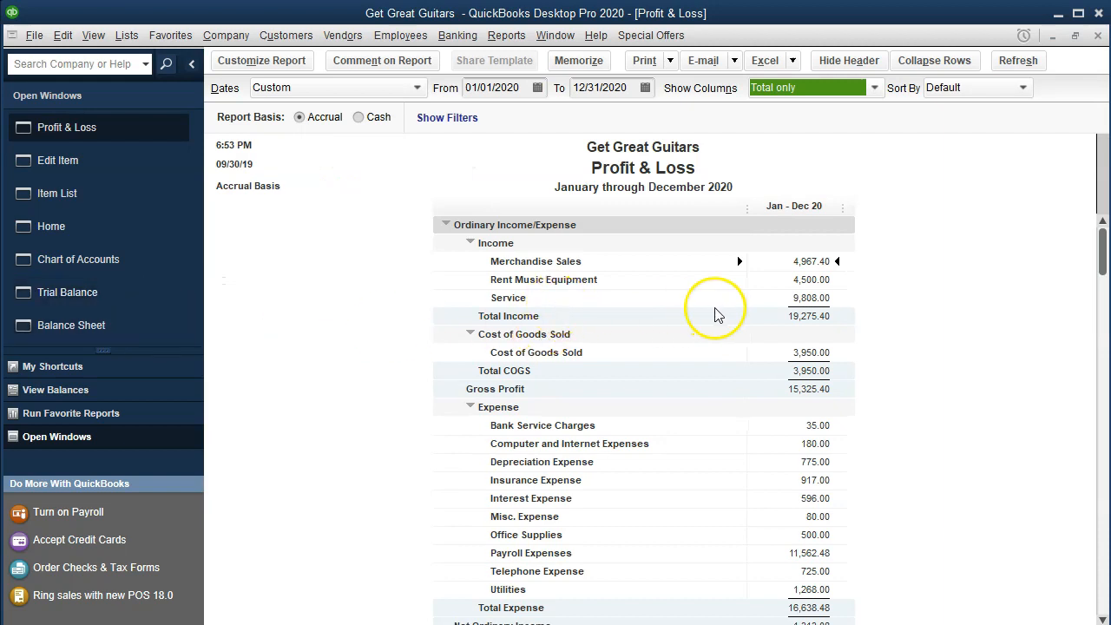
{"action": "left_click", "coordinate": [792, 297]}
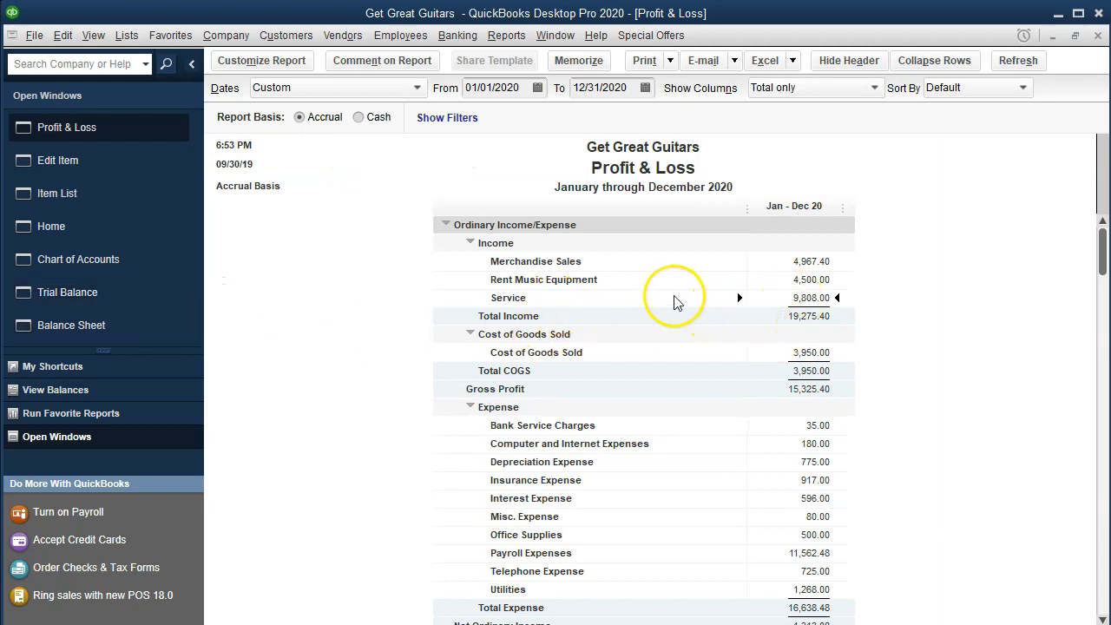
{"action": "double_click", "coordinate": [815, 292]}
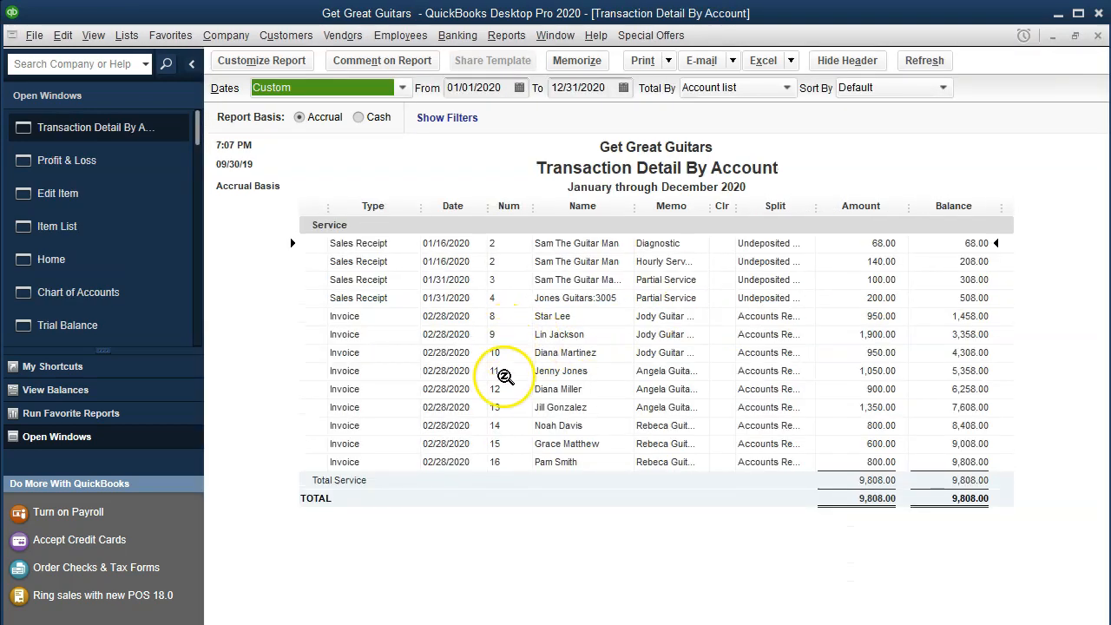
{"action": "left_click", "coordinate": [502, 373]}
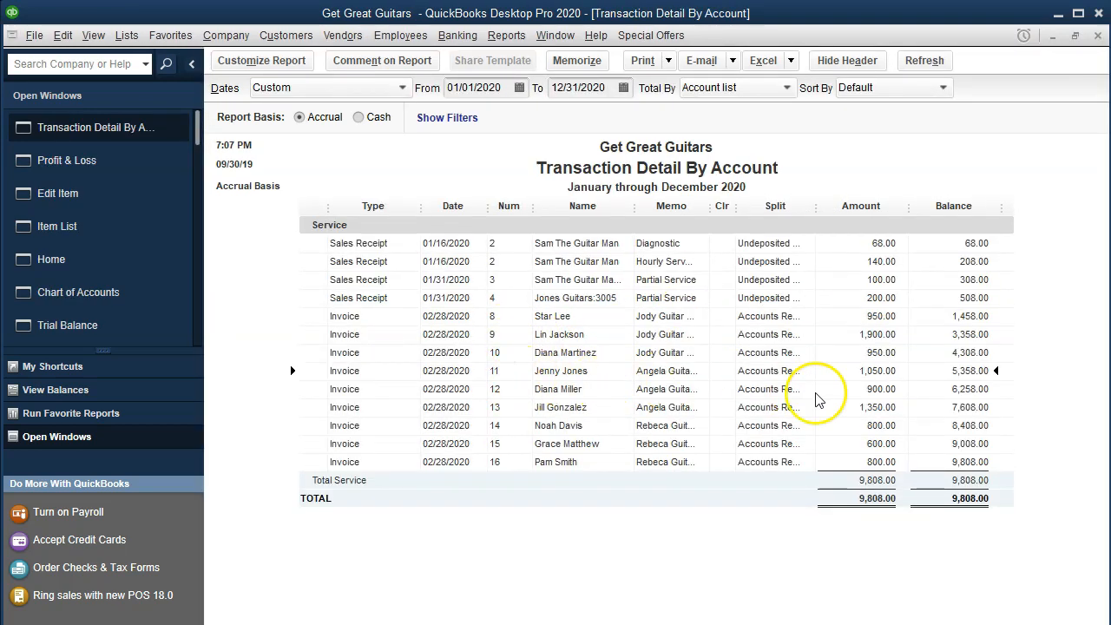
{"action": "double_click", "coordinate": [866, 375]}
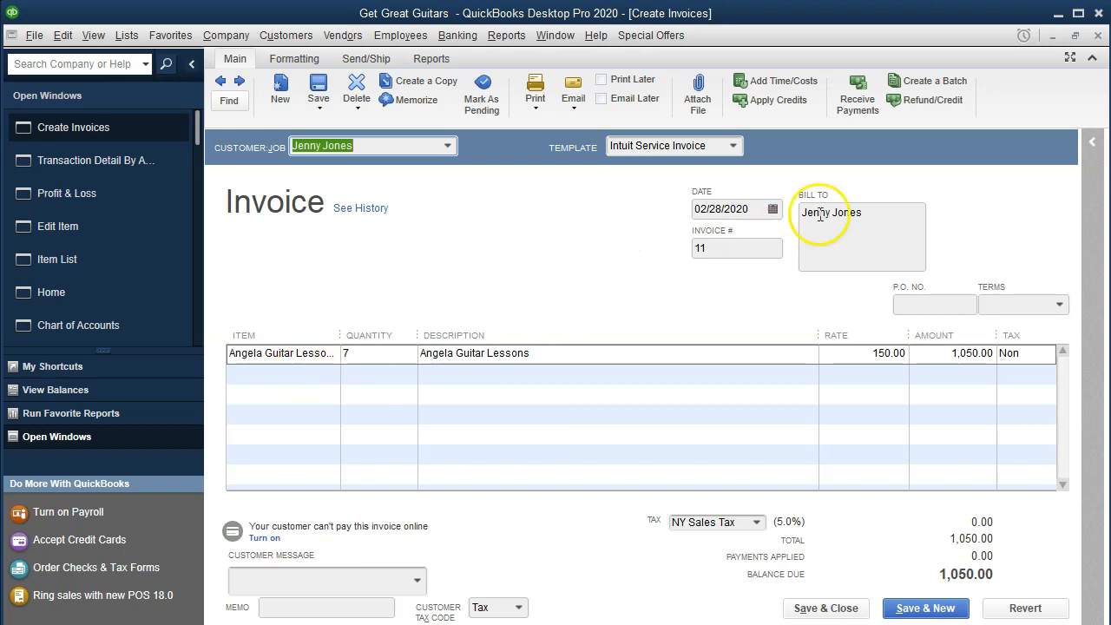
{"action": "left_click", "coordinate": [1098, 36]}
{"action": "left_click", "coordinate": [1098, 36]}
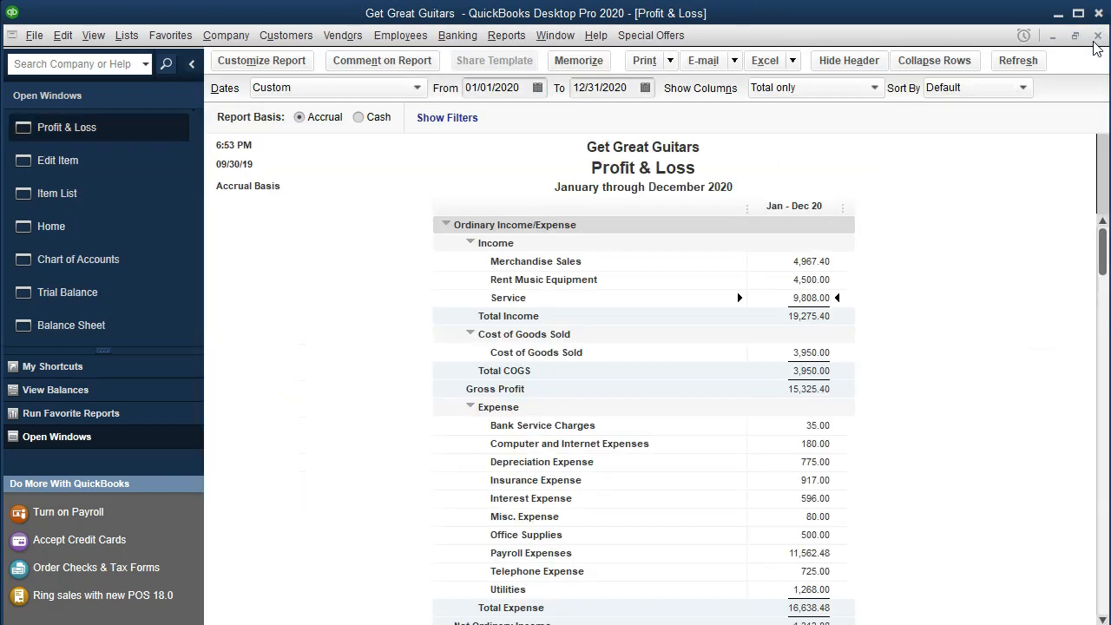
Close the guitar lessons item without changes and widen the Type column in the Item List.
{"action": "left_click", "coordinate": [54, 197]}
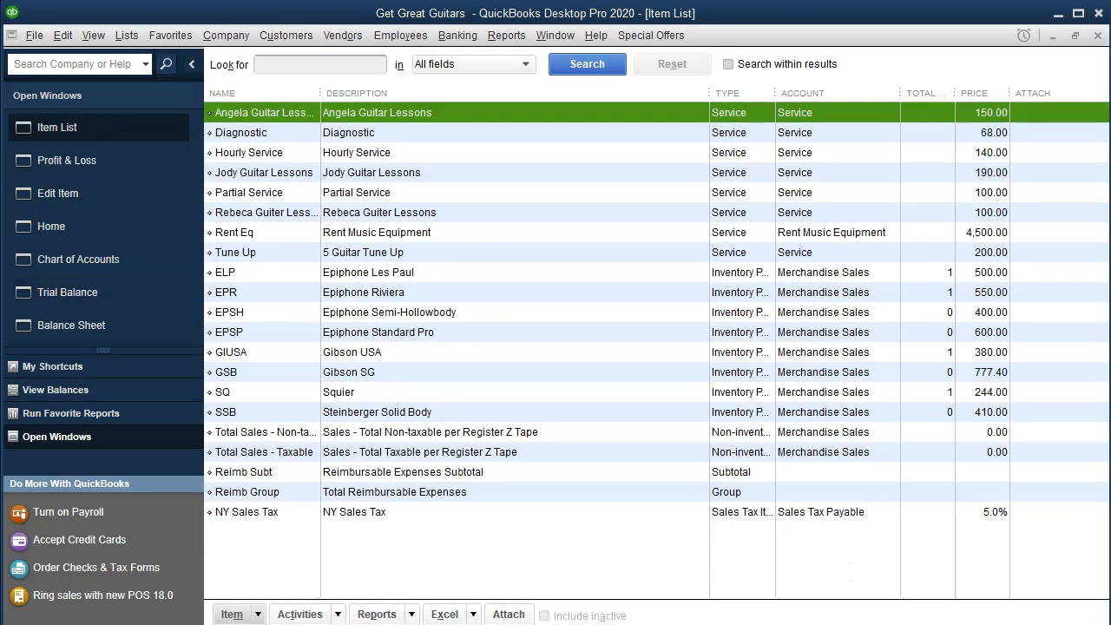
{"action": "left_click", "coordinate": [94, 199]}
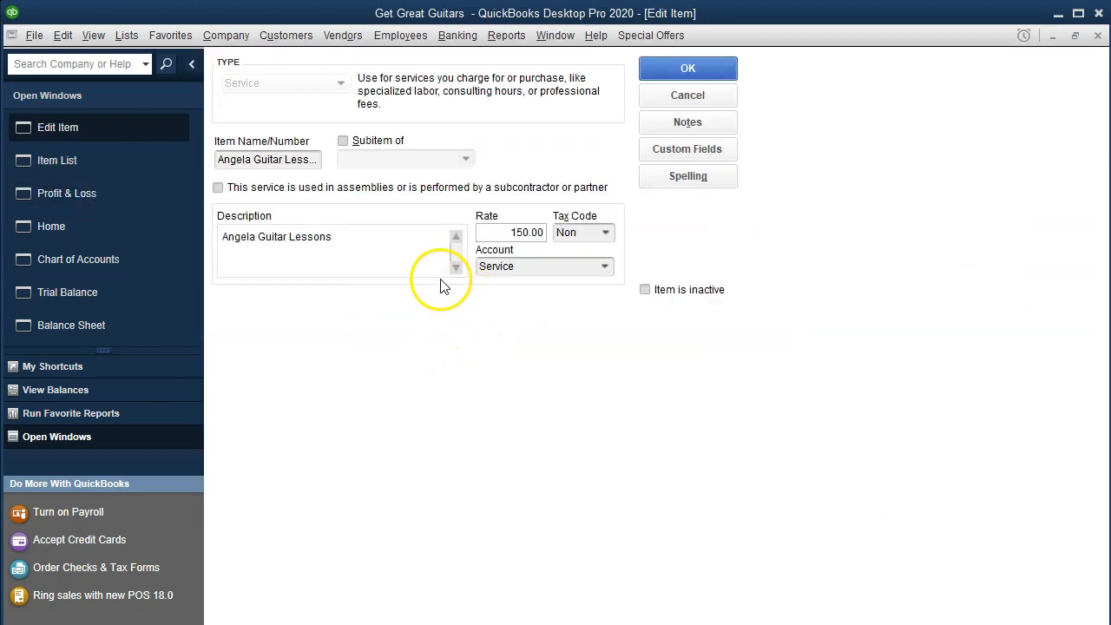
{"action": "left_click", "coordinate": [1098, 38]}
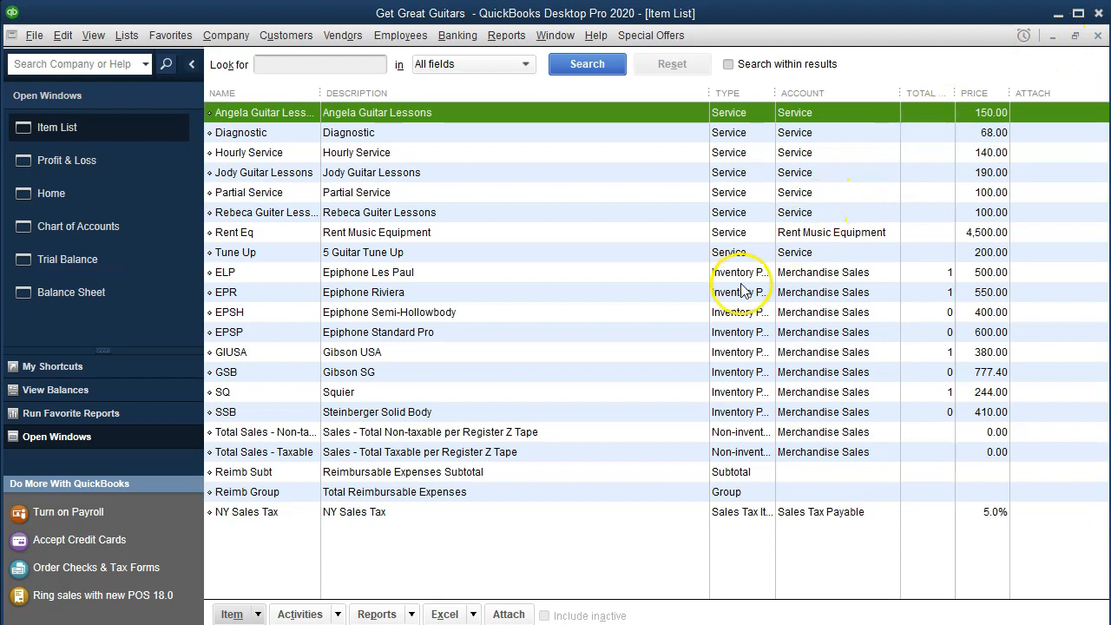
{"action": "left_click", "coordinate": [669, 349]}
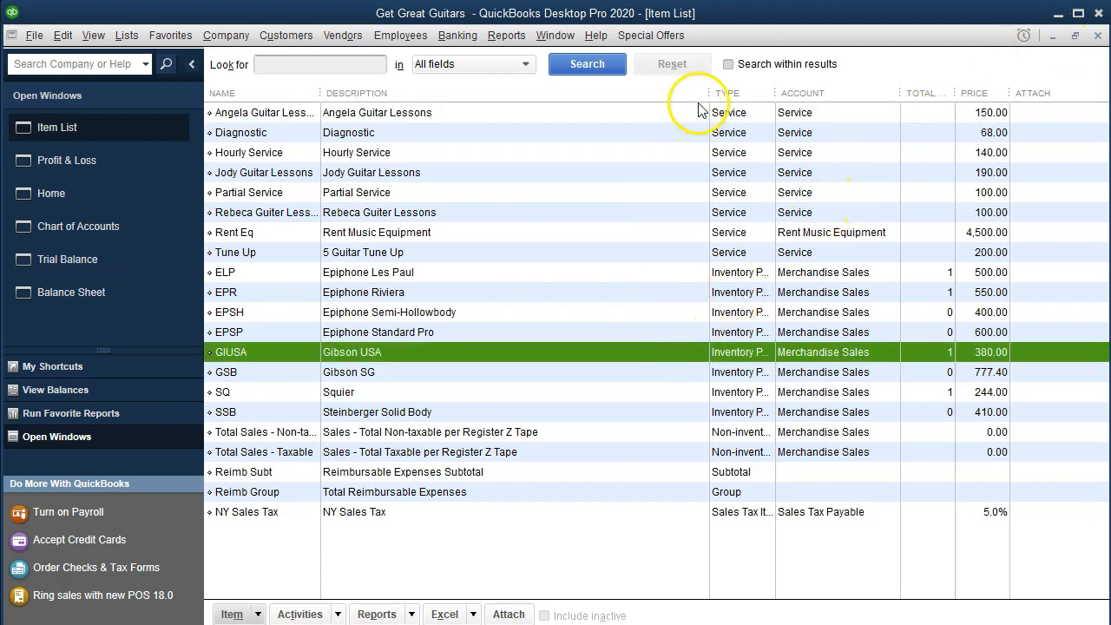
{"action": "left_click_drag", "start_coordinate": [708, 93], "coordinate": [621, 93]}
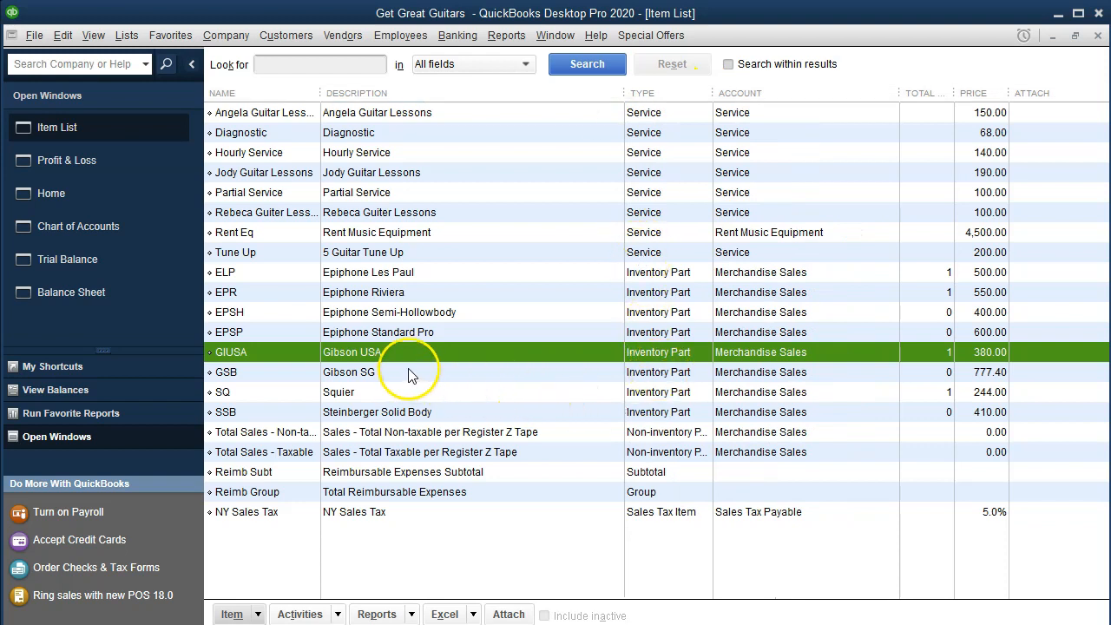
Open the GIUSA inventory part and review its purchase description, cost, COGS account, sales price, tax code and income account.
{"action": "double_click", "coordinate": [383, 352]}
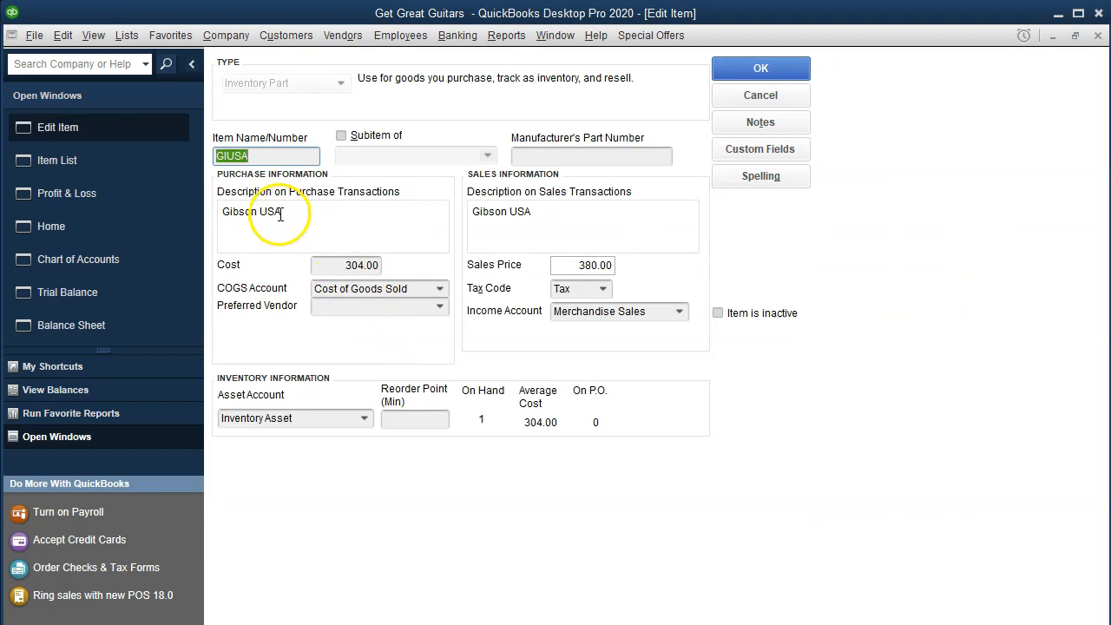
{"action": "left_click", "coordinate": [272, 246]}
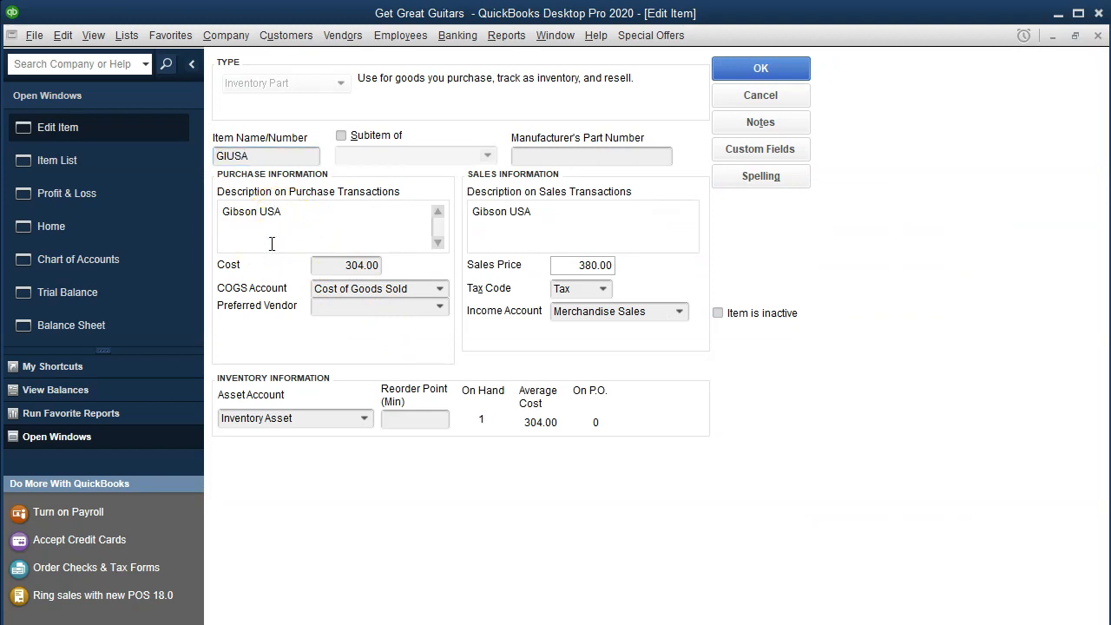
{"action": "left_click", "coordinate": [317, 264]}
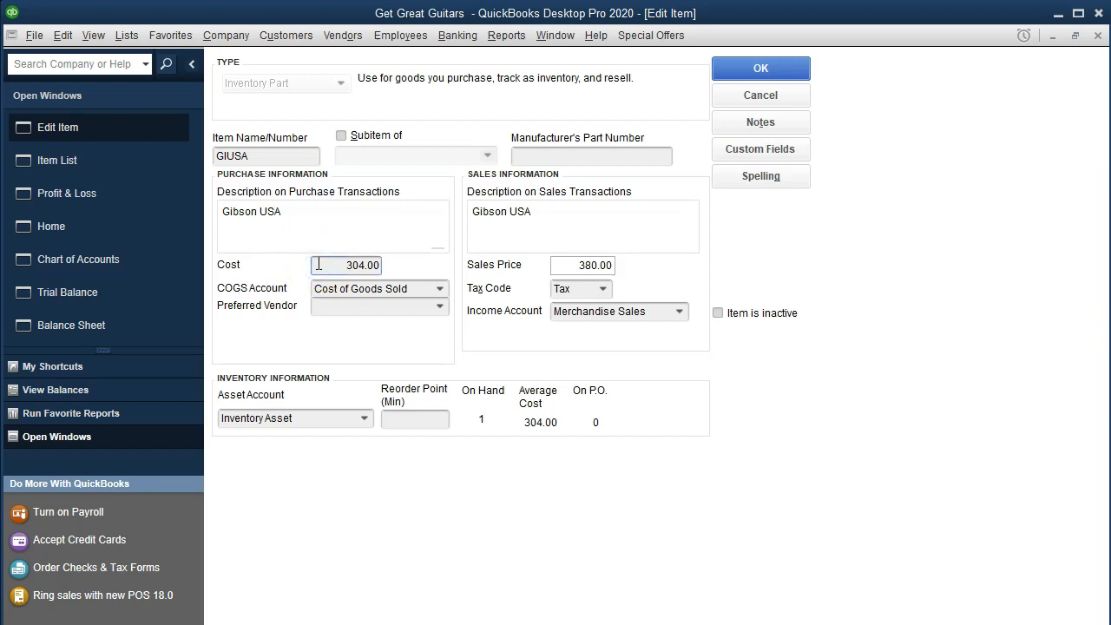
{"action": "left_click", "coordinate": [319, 290]}
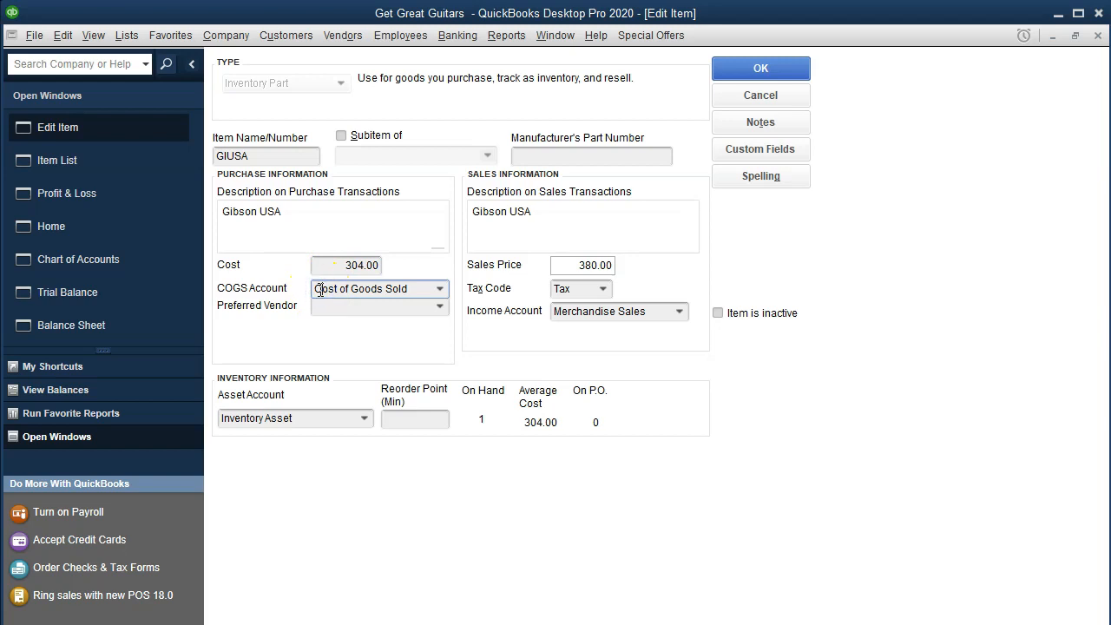
{"action": "left_click", "coordinate": [561, 265]}
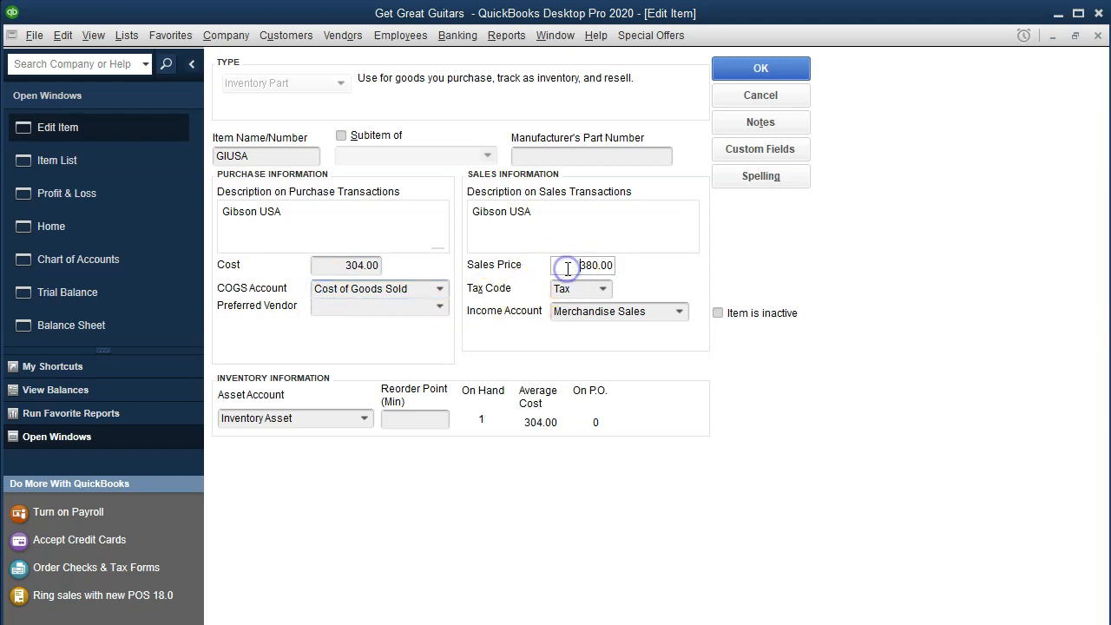
{"action": "left_click", "coordinate": [576, 289]}
{"action": "left_click", "coordinate": [588, 305]}
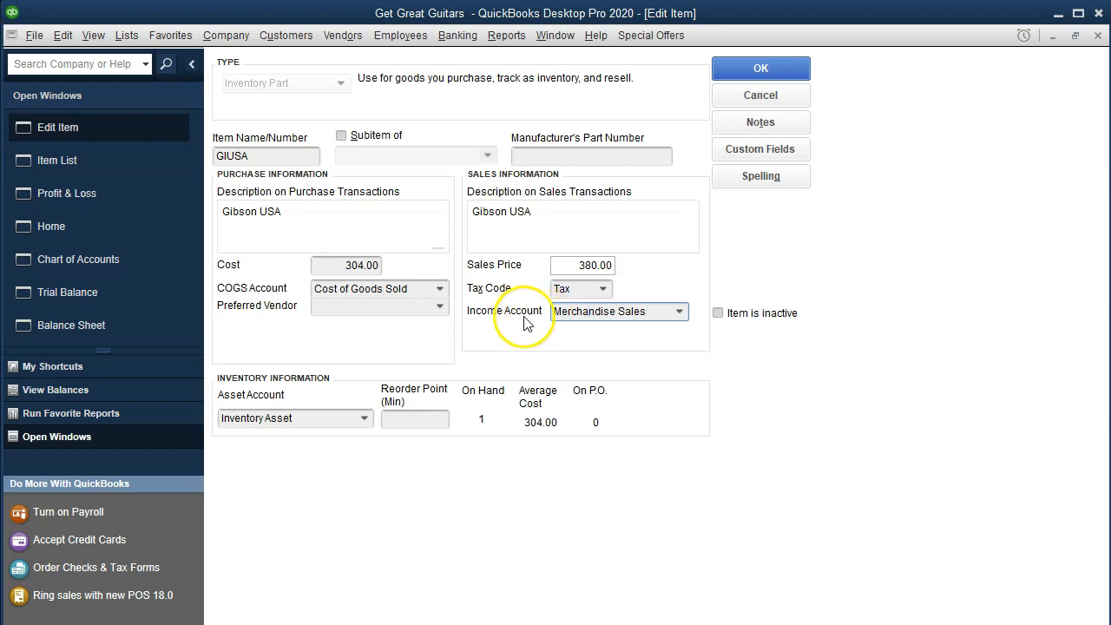
Open the invoice form from the home page, go back to the previous invoice, and examine its ELP item line.
{"action": "left_click", "coordinate": [114, 232]}
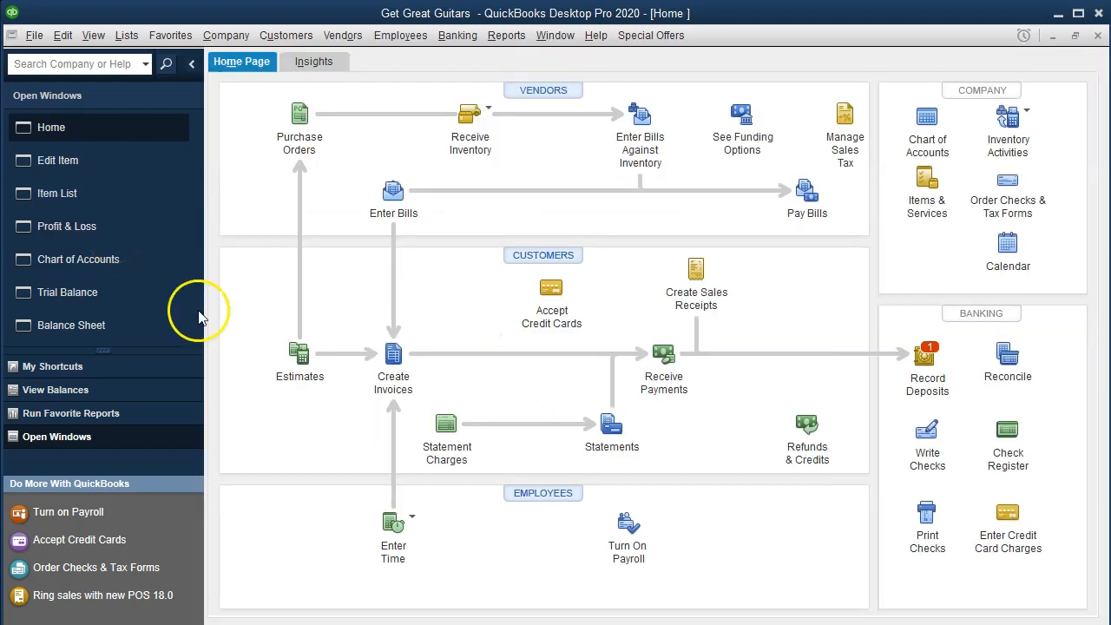
{"action": "left_click", "coordinate": [393, 360]}
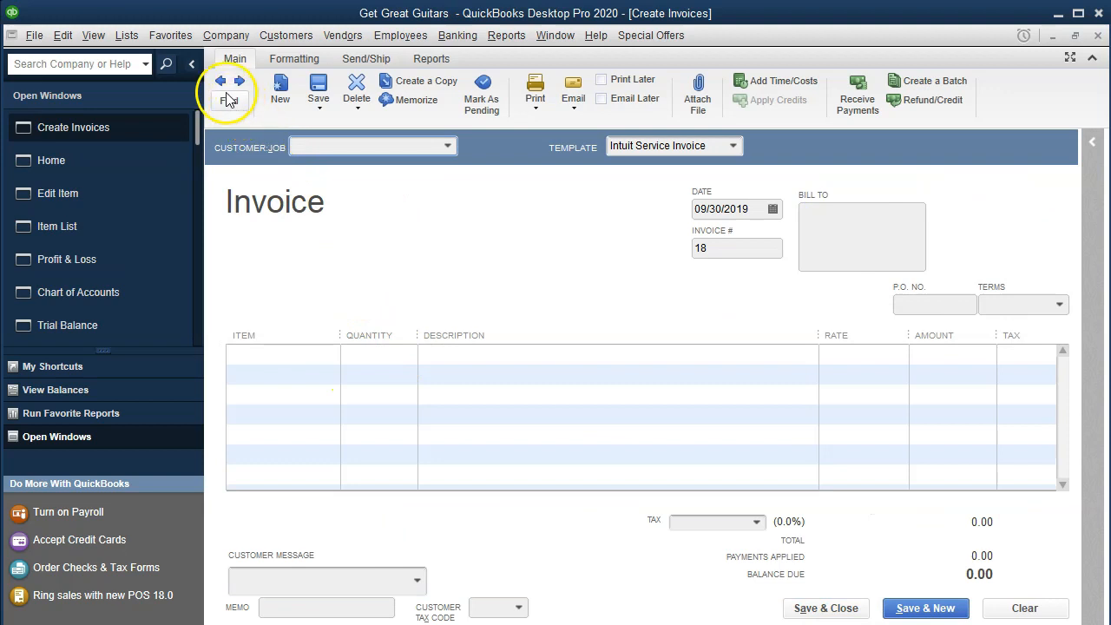
{"action": "left_click", "coordinate": [222, 81]}
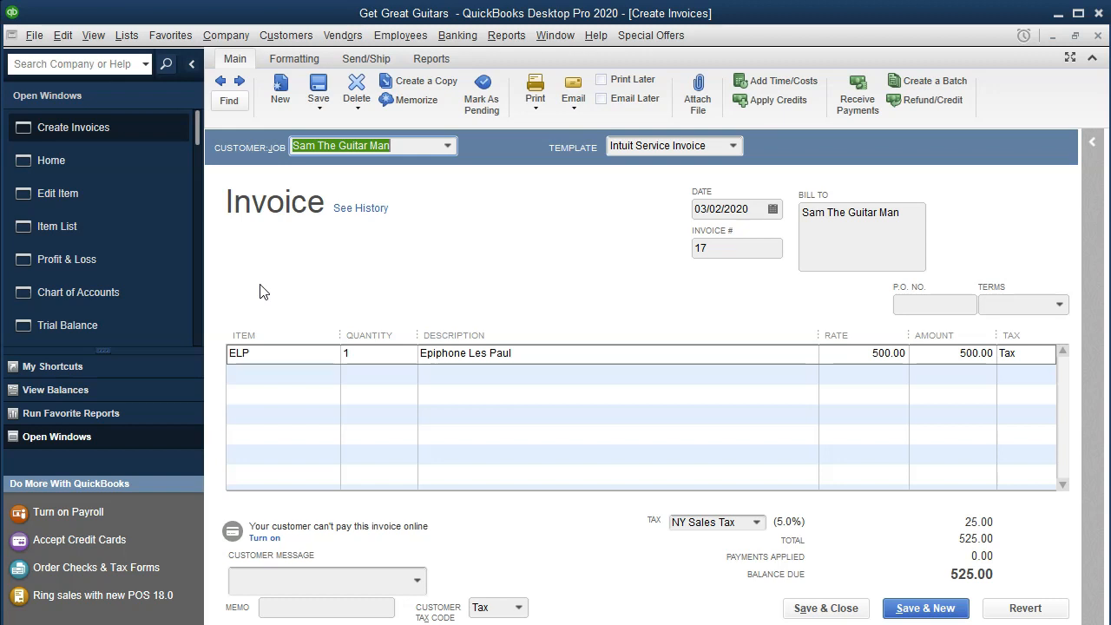
{"action": "left_click", "coordinate": [268, 352]}
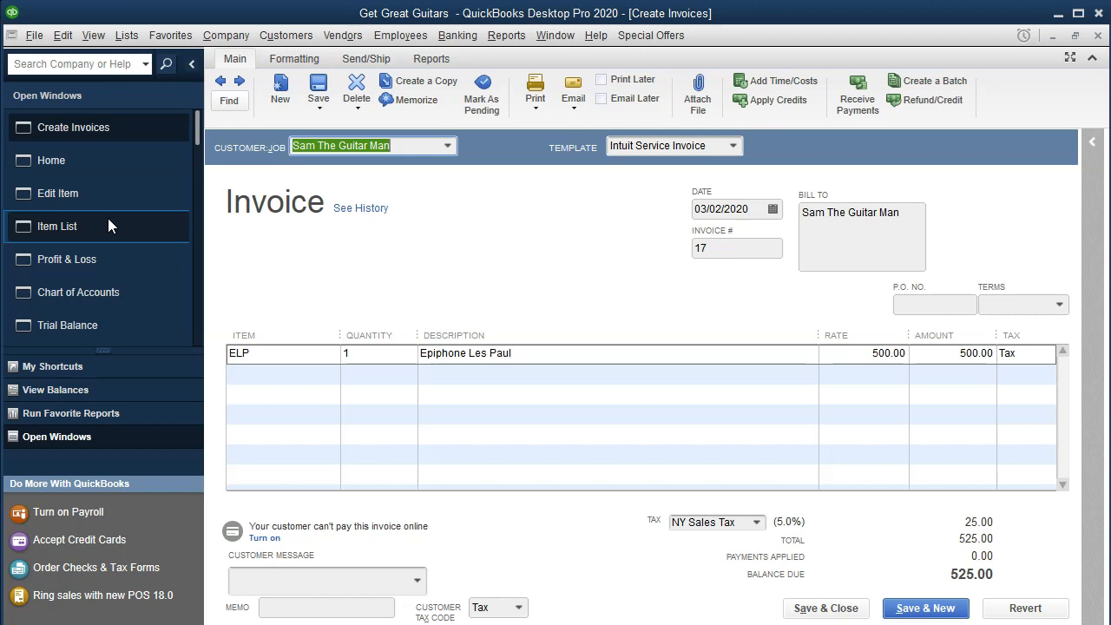
Close the GIUSA item, and view the ELP inventory item's purchase and sales settings before closing it without changes.
{"action": "left_click", "coordinate": [97, 192]}
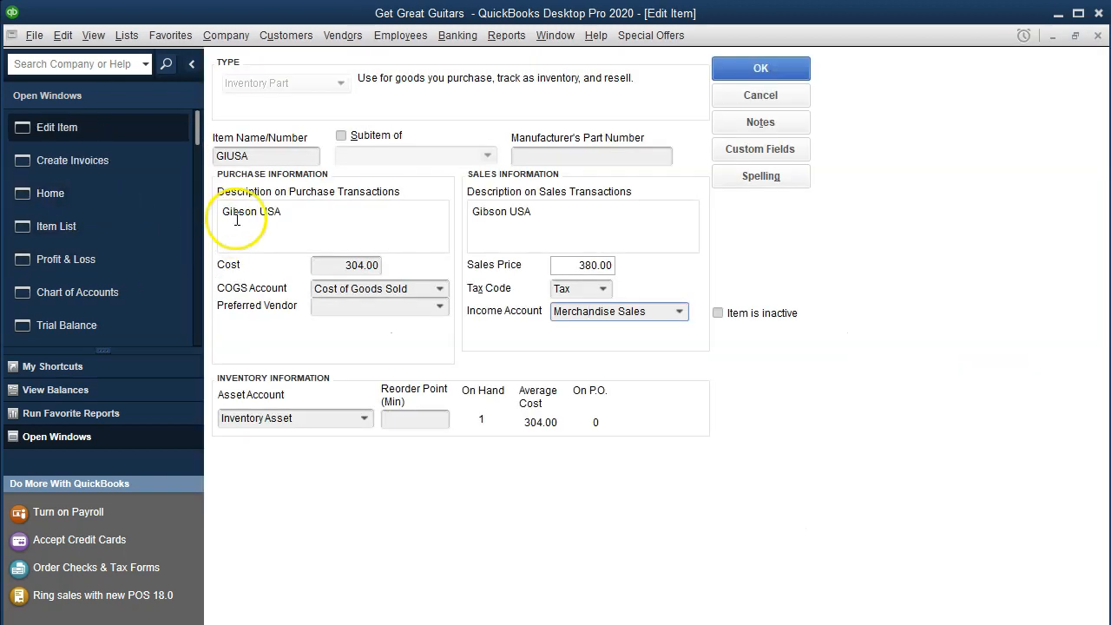
{"action": "left_click", "coordinate": [1098, 36]}
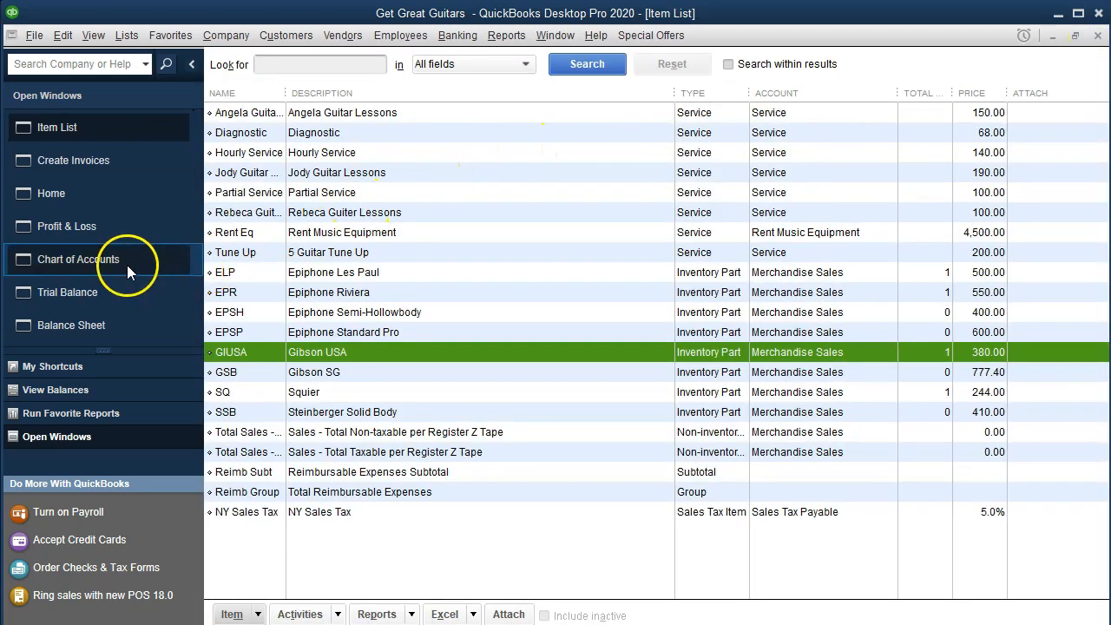
{"action": "left_click", "coordinate": [243, 273]}
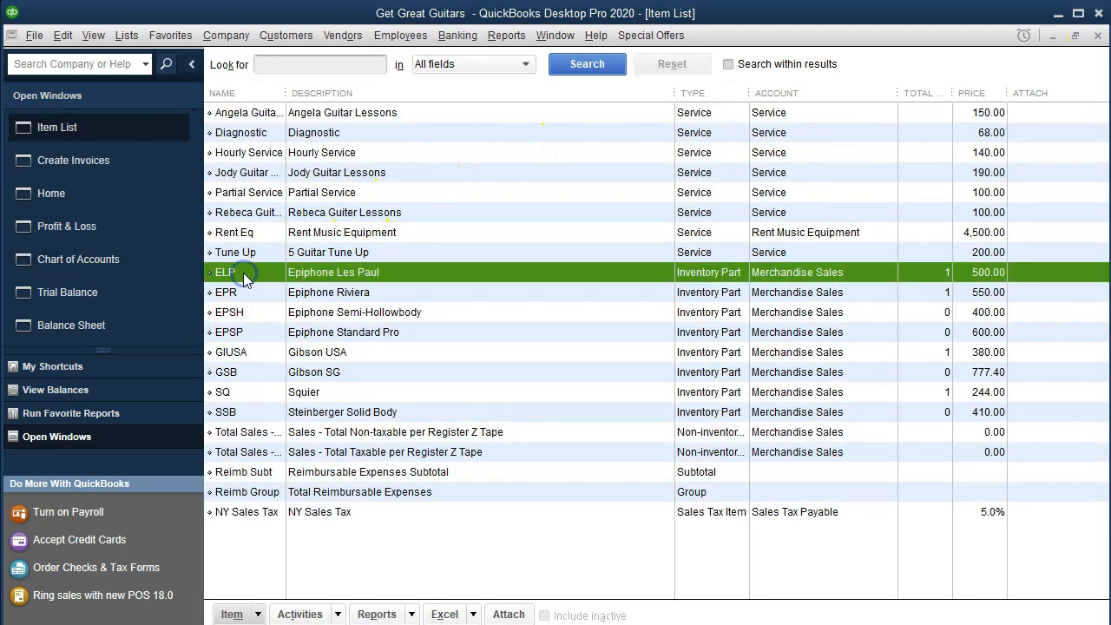
{"action": "double_click", "coordinate": [244, 272]}
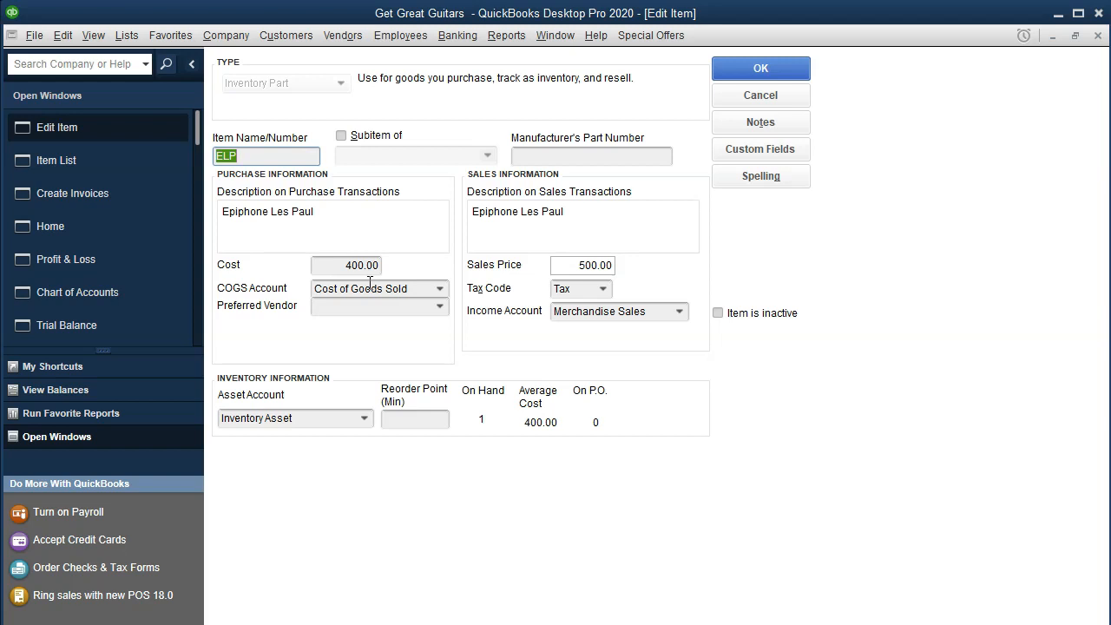
{"action": "left_click", "coordinate": [385, 309]}
{"action": "left_click", "coordinate": [1099, 35]}
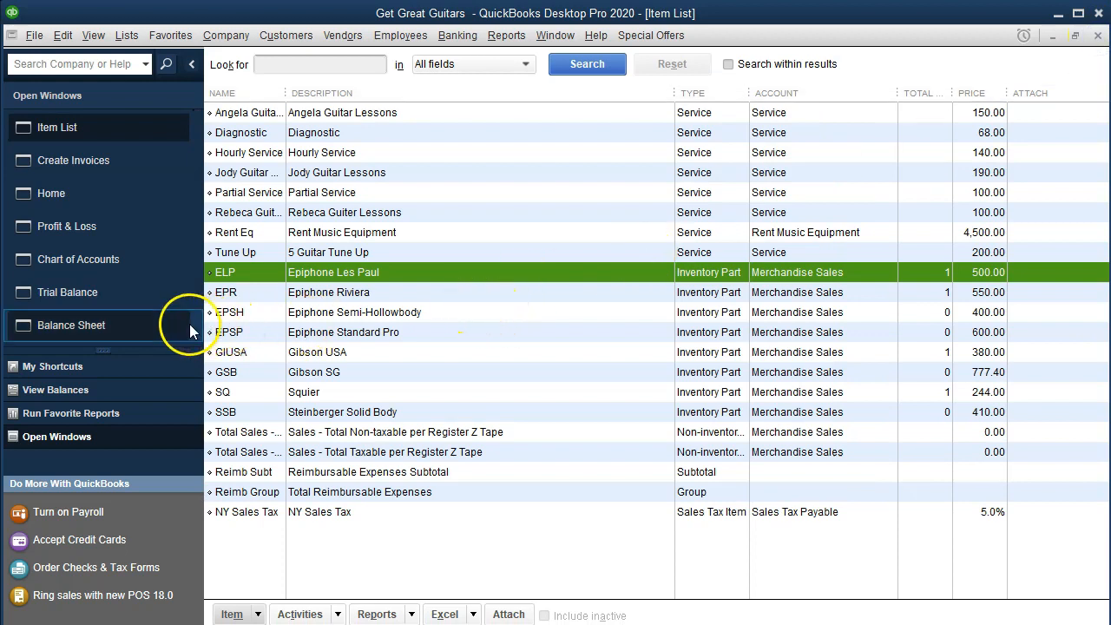
Switch to the Trial Balance and open the Accounts Receivable transaction detail, looking for the February 2020 invoices.
{"action": "left_click", "coordinate": [111, 301]}
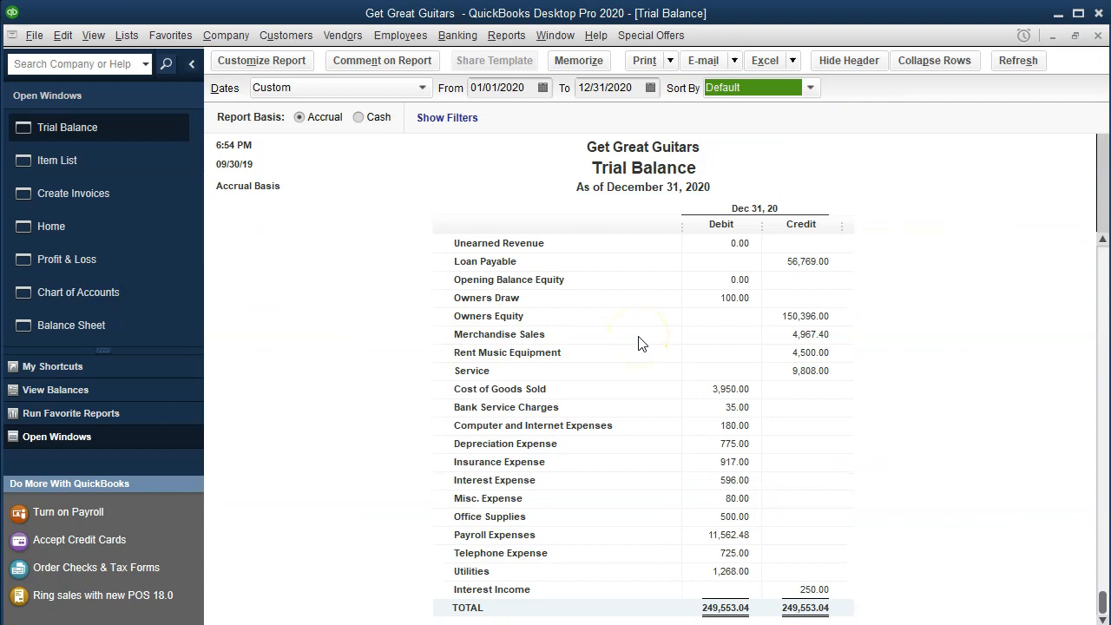
{"action": "scroll", "coordinate": [638, 343], "scroll_direction": "up", "scroll_amount": 5}
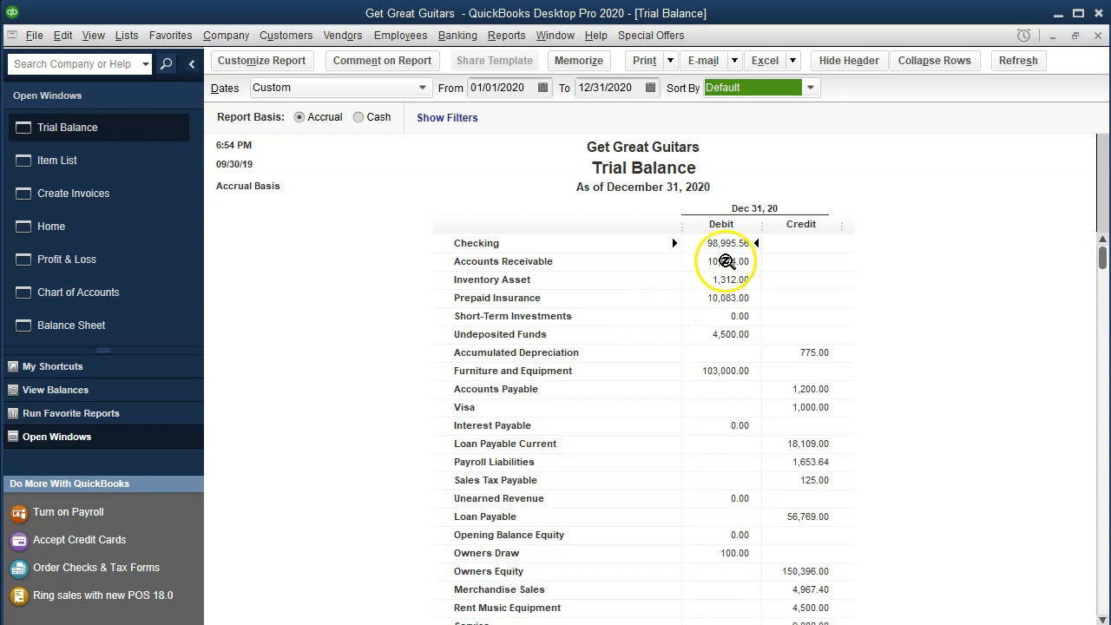
{"action": "double_click", "coordinate": [728, 261]}
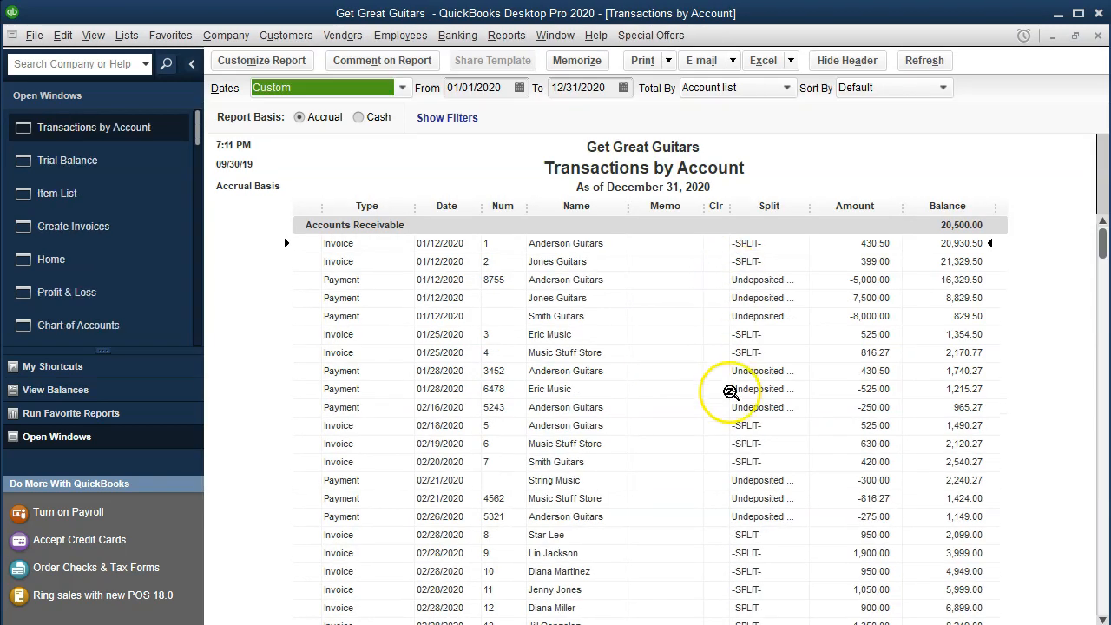
{"action": "scroll", "coordinate": [732, 416], "scroll_direction": "down", "scroll_amount": 7}
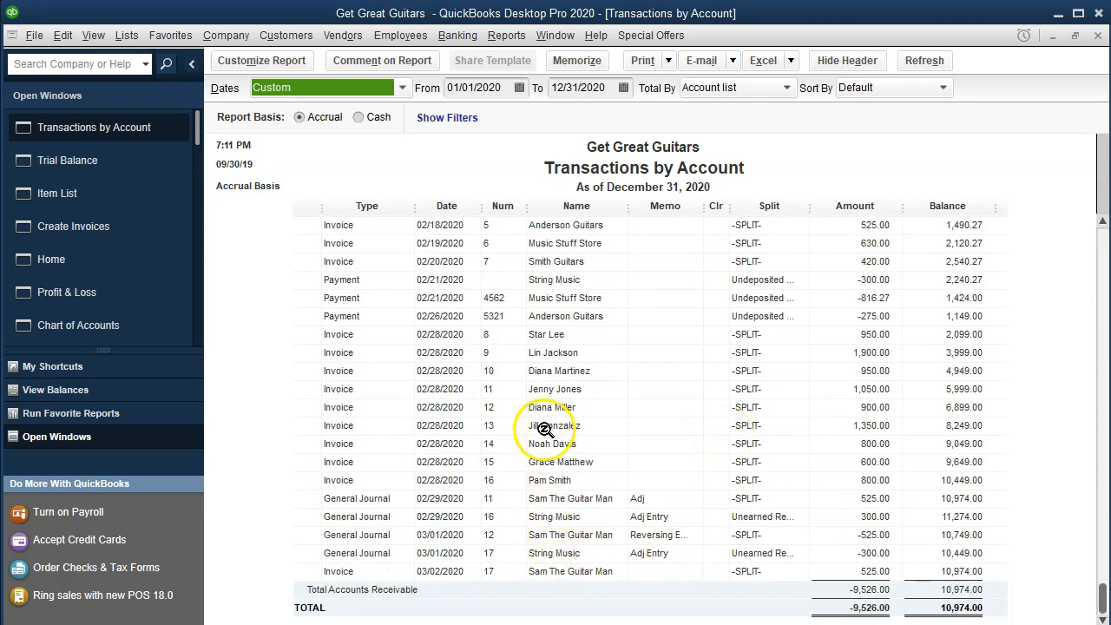
{"action": "left_click", "coordinate": [542, 260]}
{"action": "scroll", "coordinate": [565, 330], "scroll_direction": "up", "scroll_amount": 1}
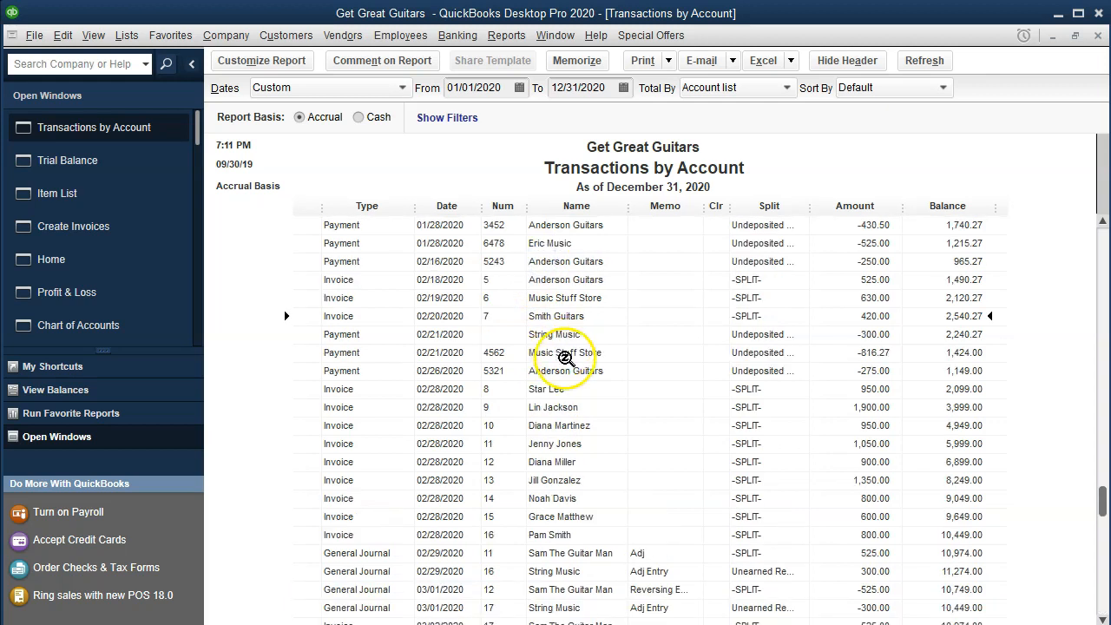
Open the Music Stuff Store invoice dated 02/19/2020, examine its EPSP line and sales tax, and close the invoice and the Accounts Receivable detail.
{"action": "left_click", "coordinate": [571, 302]}
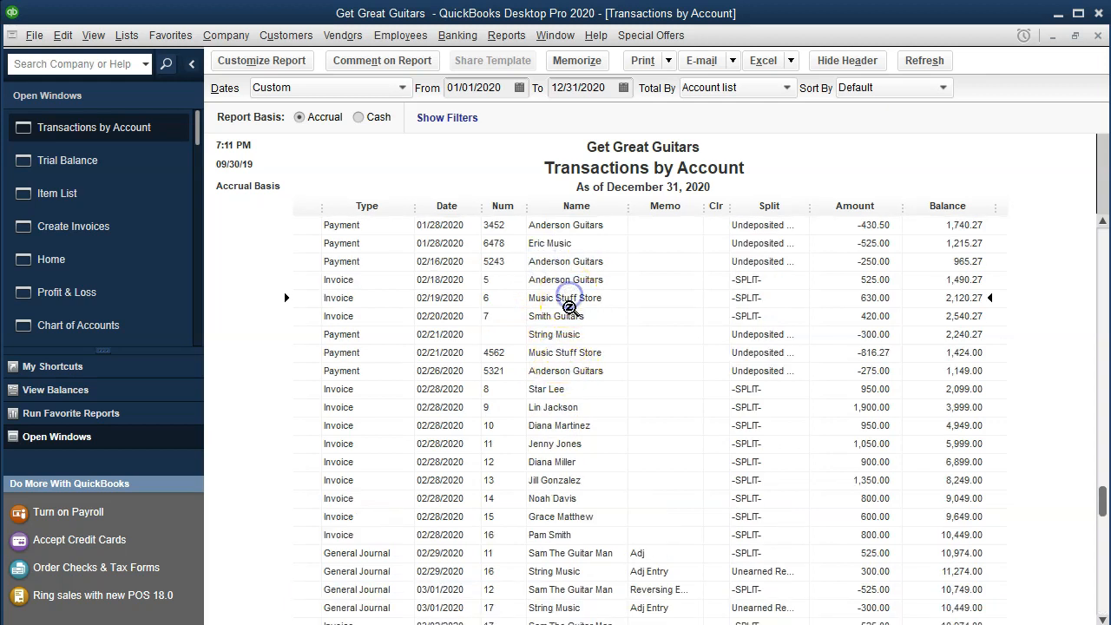
{"action": "left_click", "coordinate": [584, 309]}
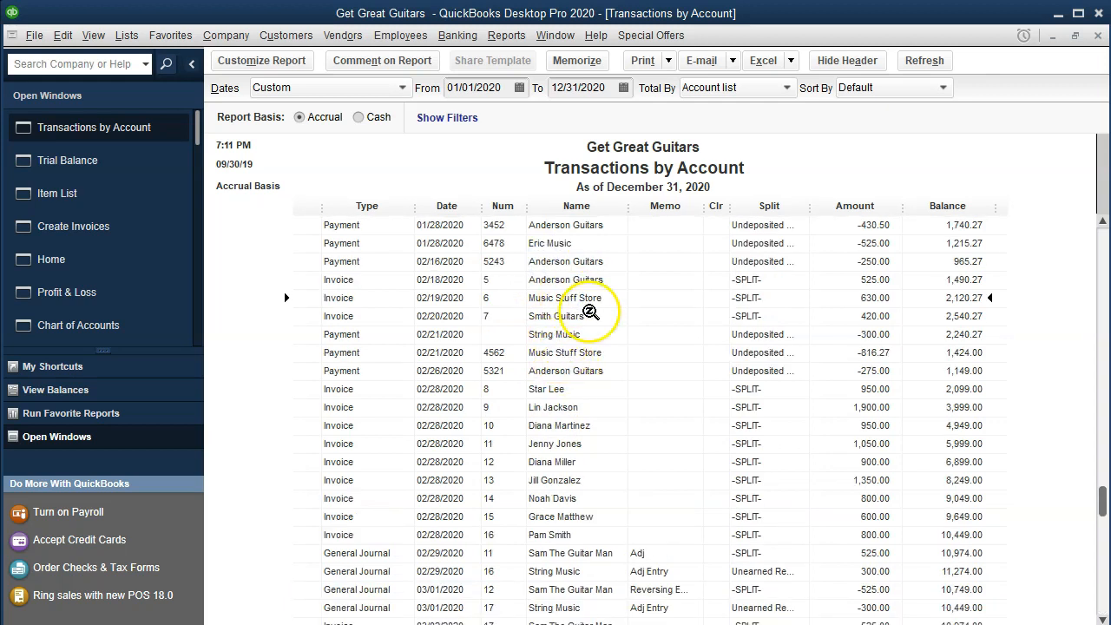
{"action": "double_click", "coordinate": [594, 302]}
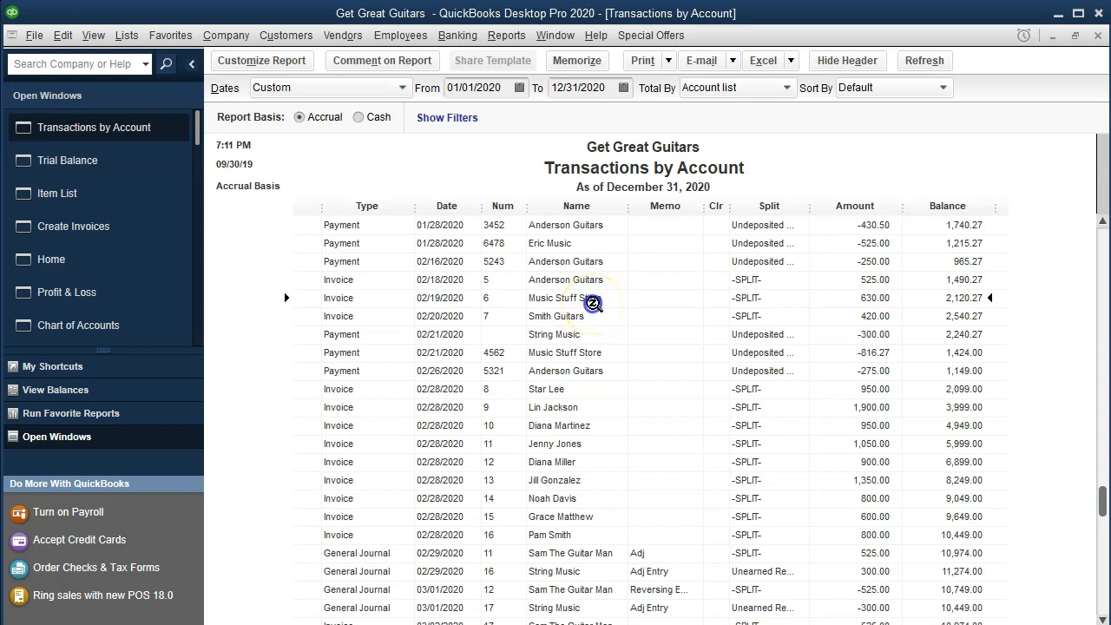
{"action": "left_click", "coordinate": [483, 295]}
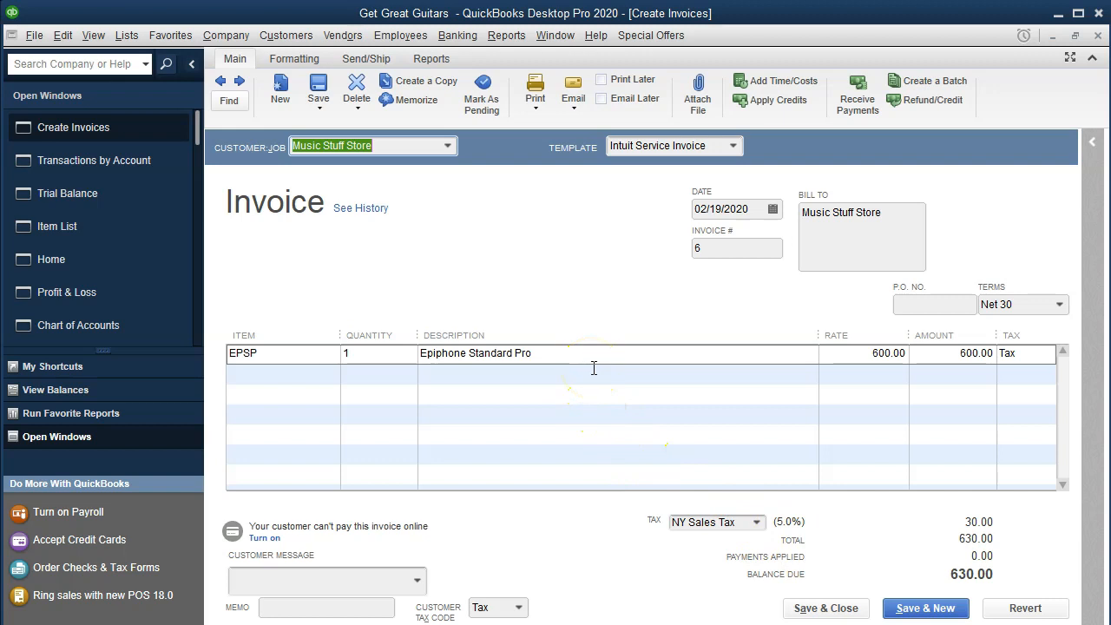
{"action": "left_click", "coordinate": [1098, 37]}
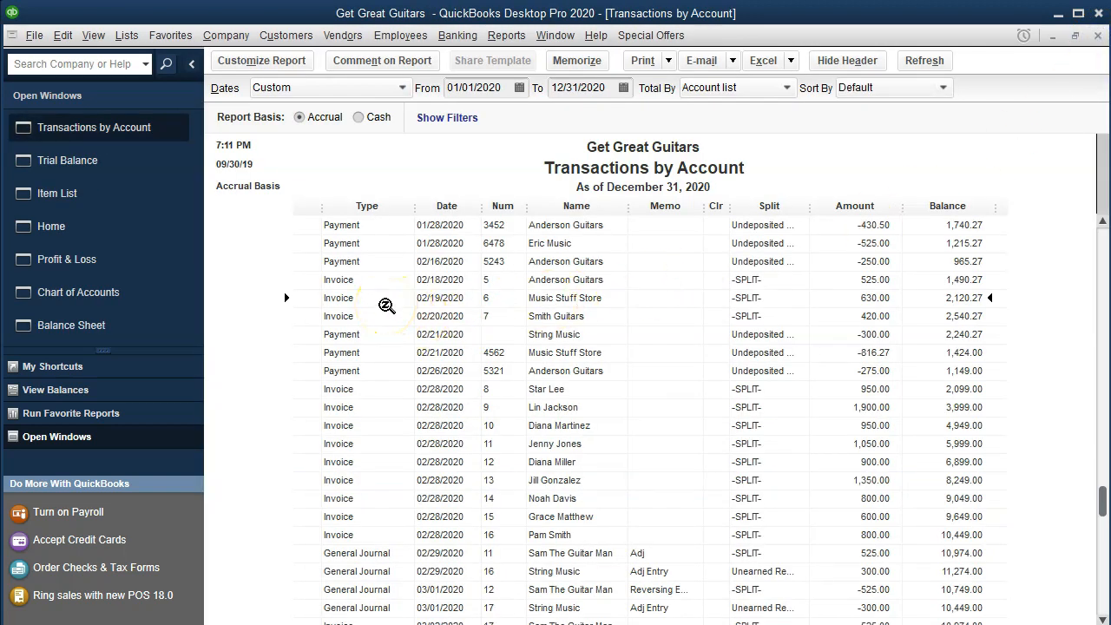
{"action": "left_click", "coordinate": [1098, 36]}
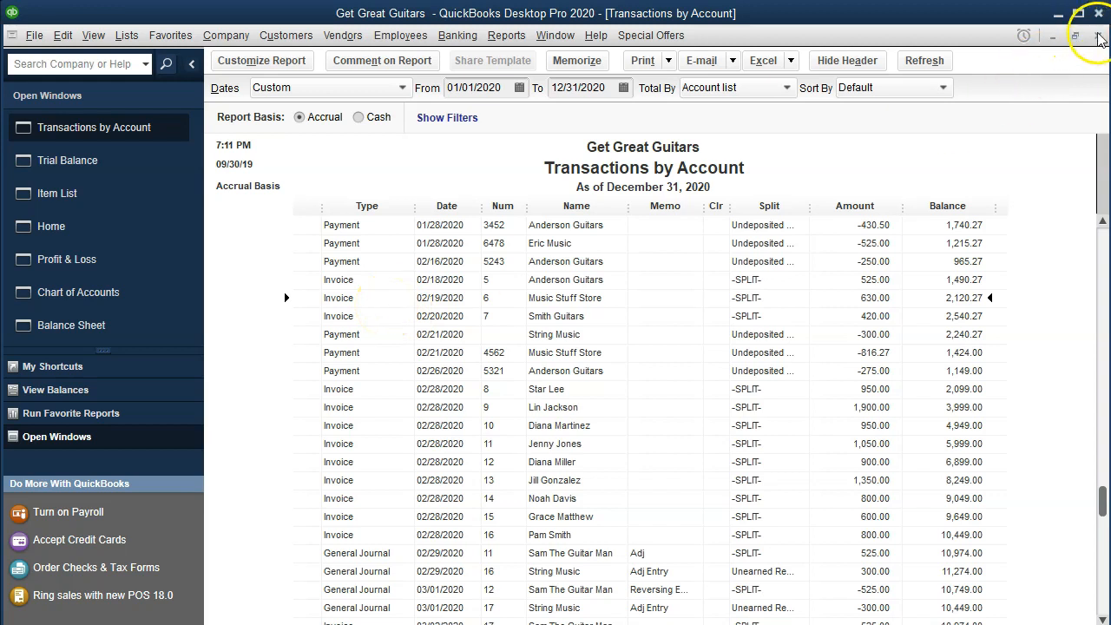
Trace the 02/19/2020 Music Stuff Store invoice through the Trial Balance's Merchandise Sales detail, view it, and close the invoice and detail.
{"action": "scroll", "coordinate": [819, 426], "scroll_direction": "down", "scroll_amount": 2}
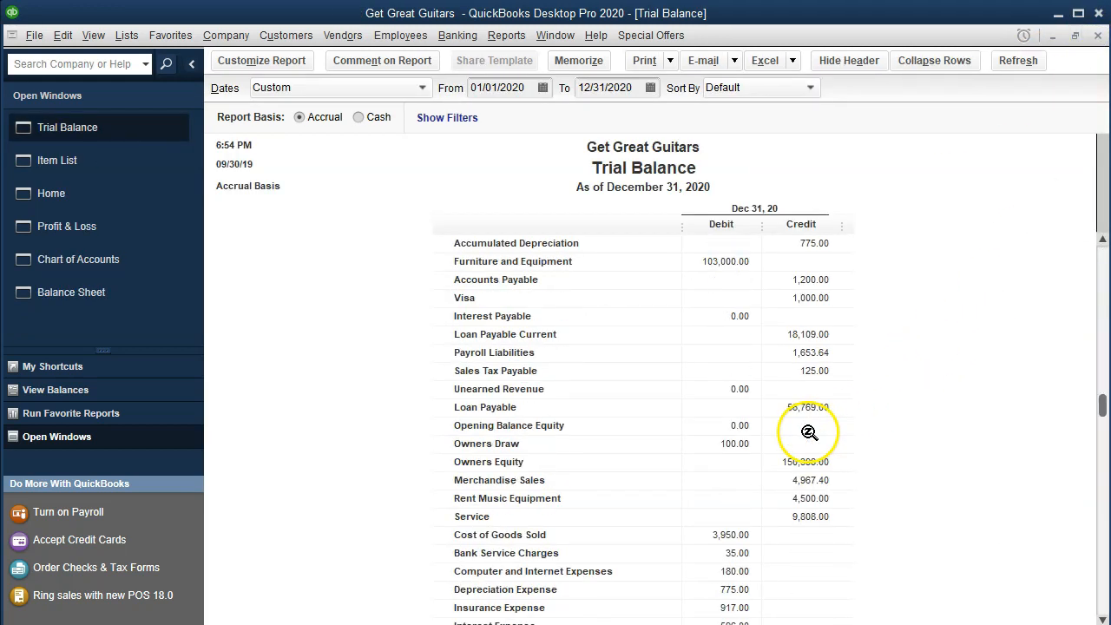
{"action": "scroll", "coordinate": [797, 471], "scroll_direction": "down", "scroll_amount": 1}
{"action": "scroll", "coordinate": [796, 475], "scroll_direction": "down", "scroll_amount": 2}
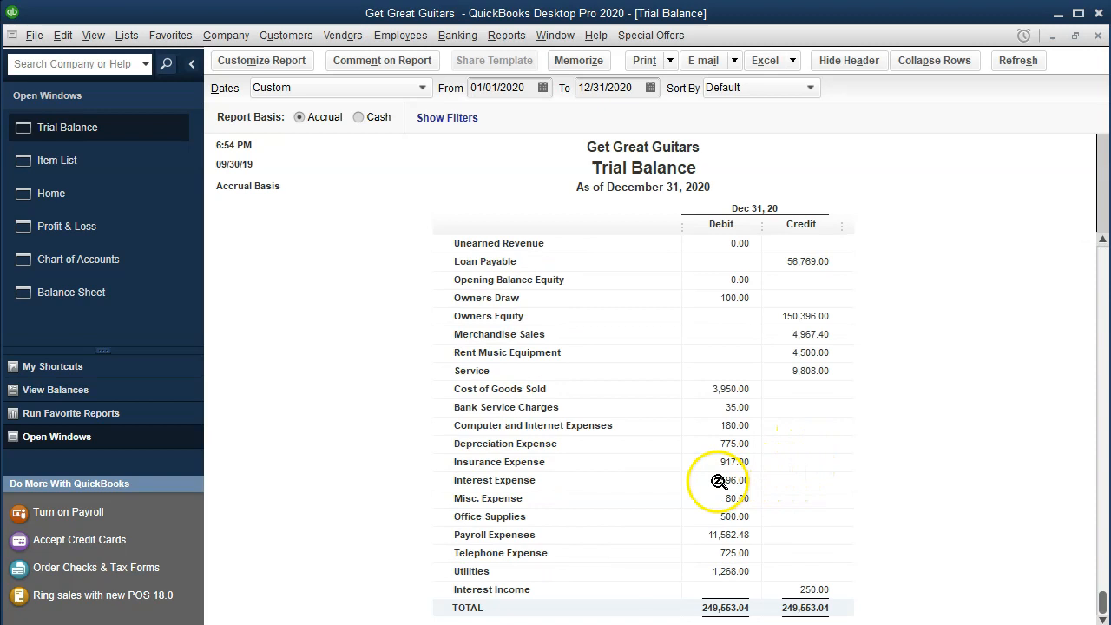
{"action": "left_click", "coordinate": [808, 335]}
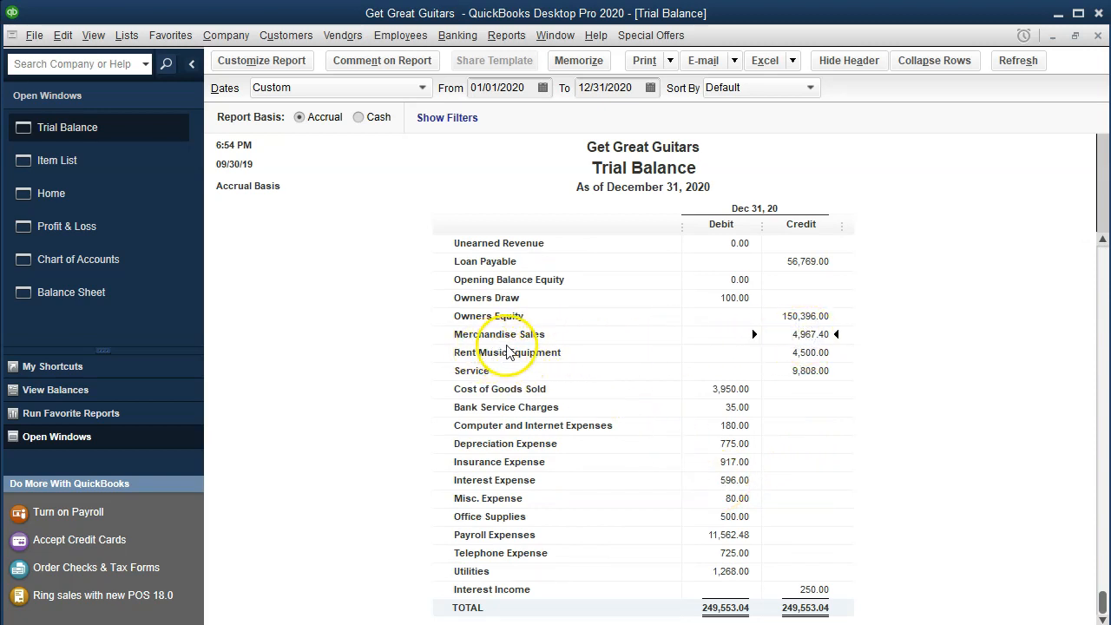
{"action": "double_click", "coordinate": [797, 335]}
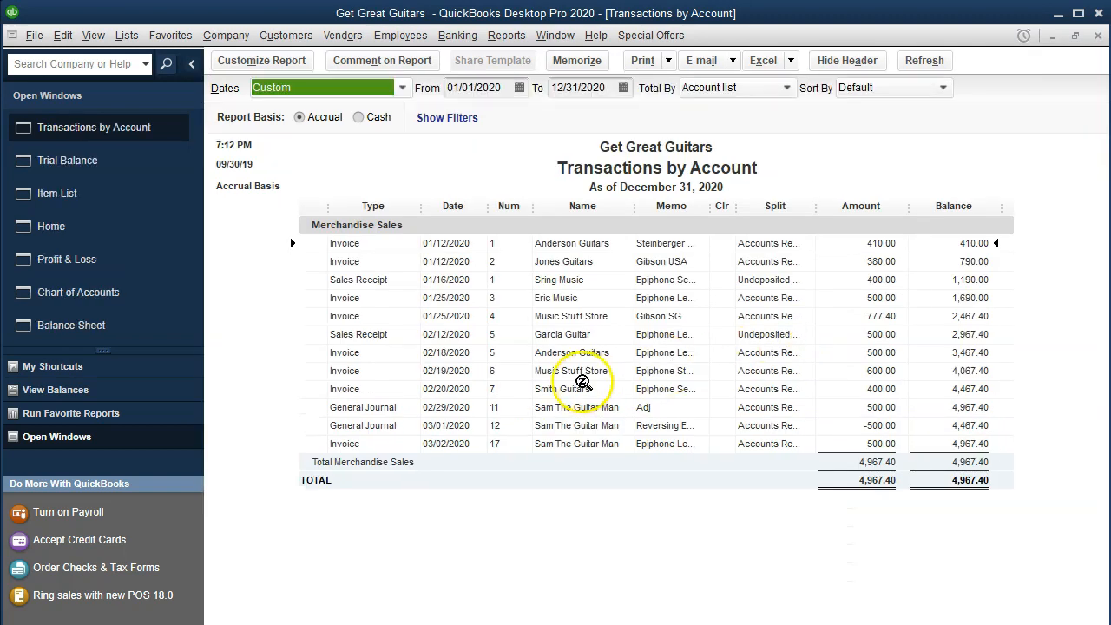
{"action": "left_click", "coordinate": [563, 369]}
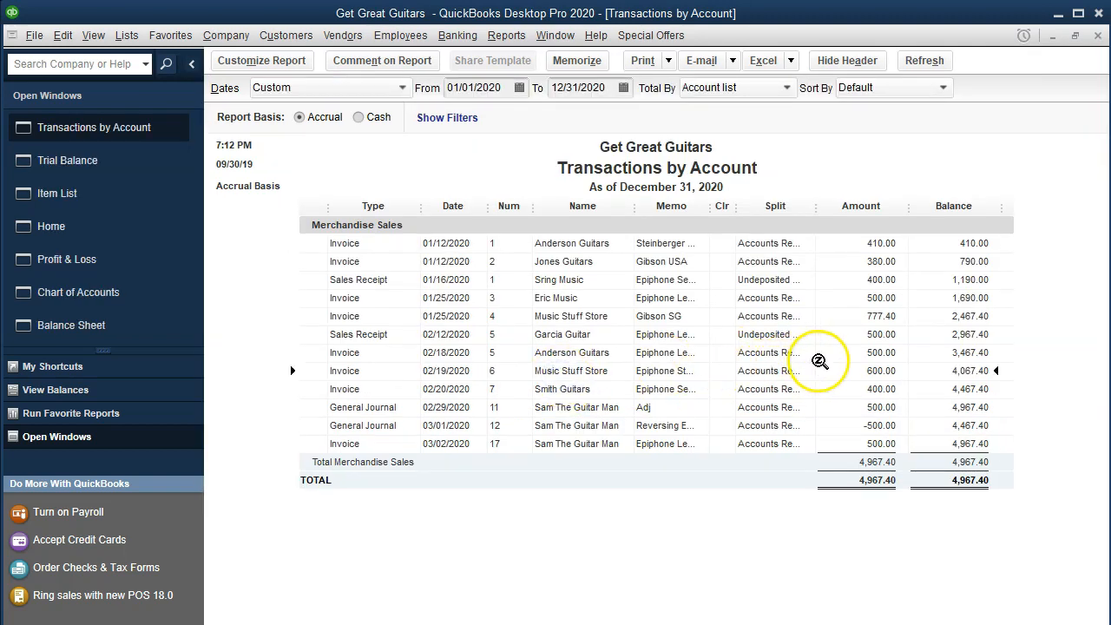
{"action": "double_click", "coordinate": [853, 371]}
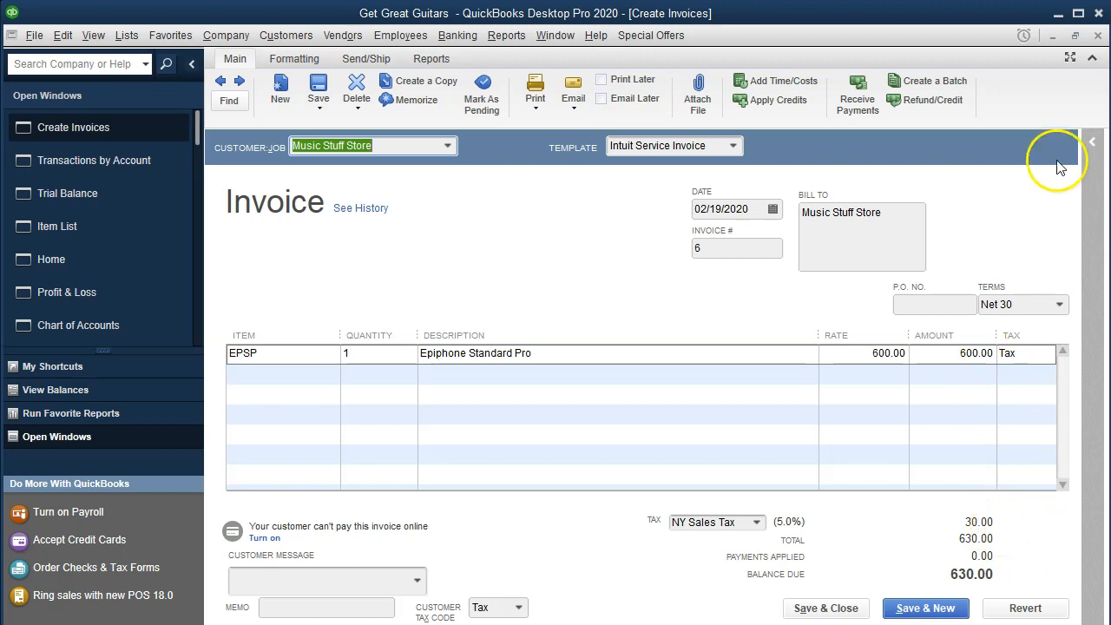
{"action": "left_click", "coordinate": [1098, 37]}
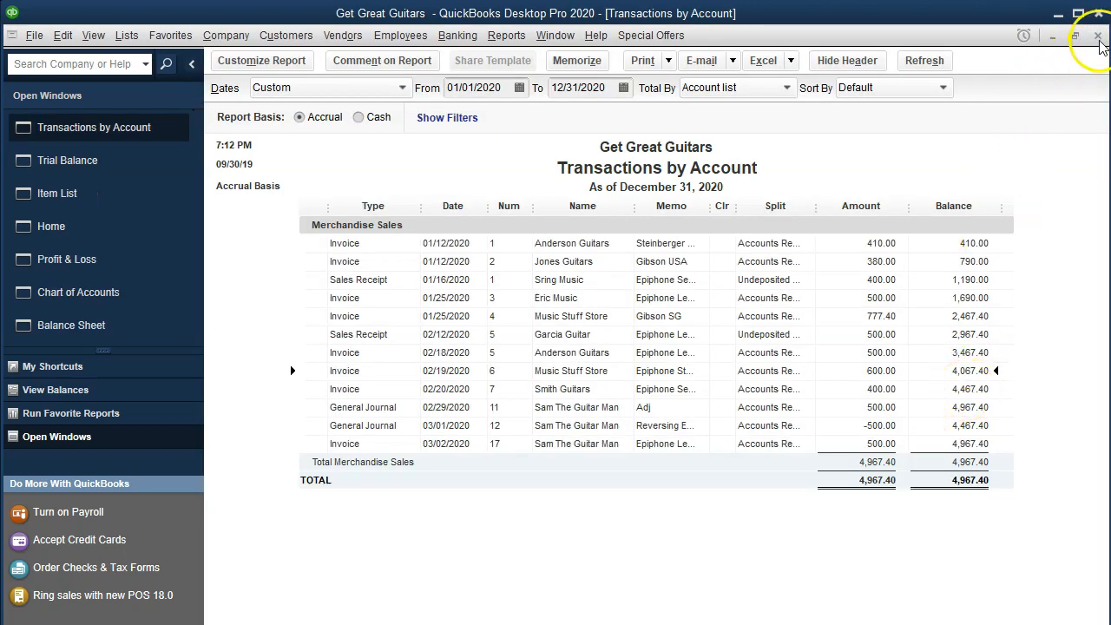
{"action": "left_click", "coordinate": [1098, 38]}
Open the Sales Tax Payable detail from the Trial Balance, find the tax entry for the 02/19/2020 invoice, and close the detail.
{"action": "scroll", "coordinate": [977, 391], "scroll_direction": "up", "scroll_amount": 3}
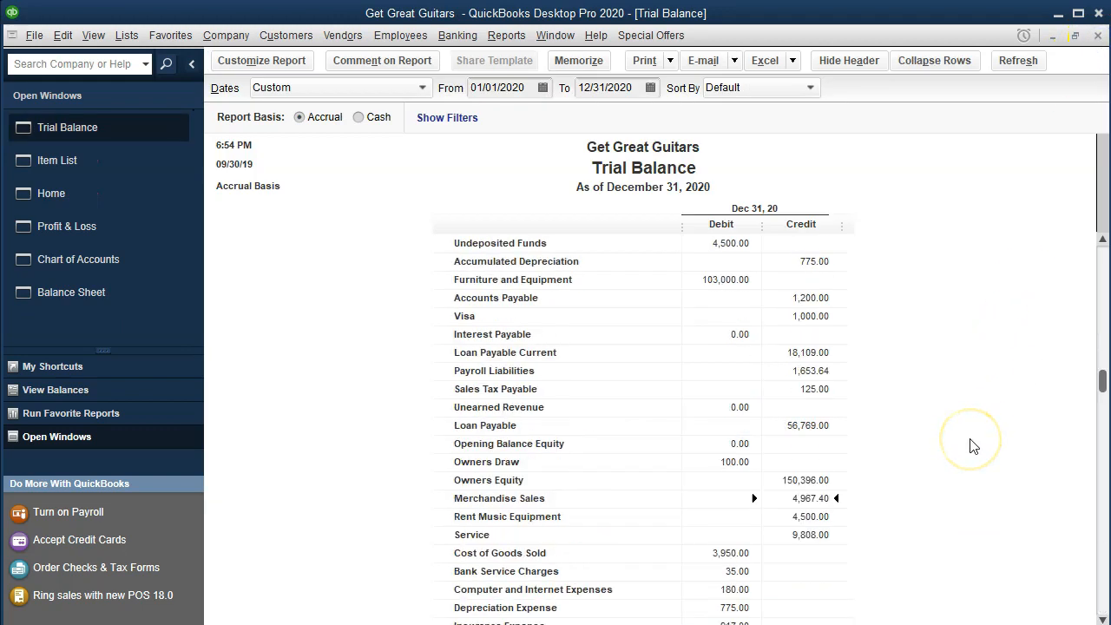
{"action": "scroll", "coordinate": [973, 446], "scroll_direction": "up", "scroll_amount": 2}
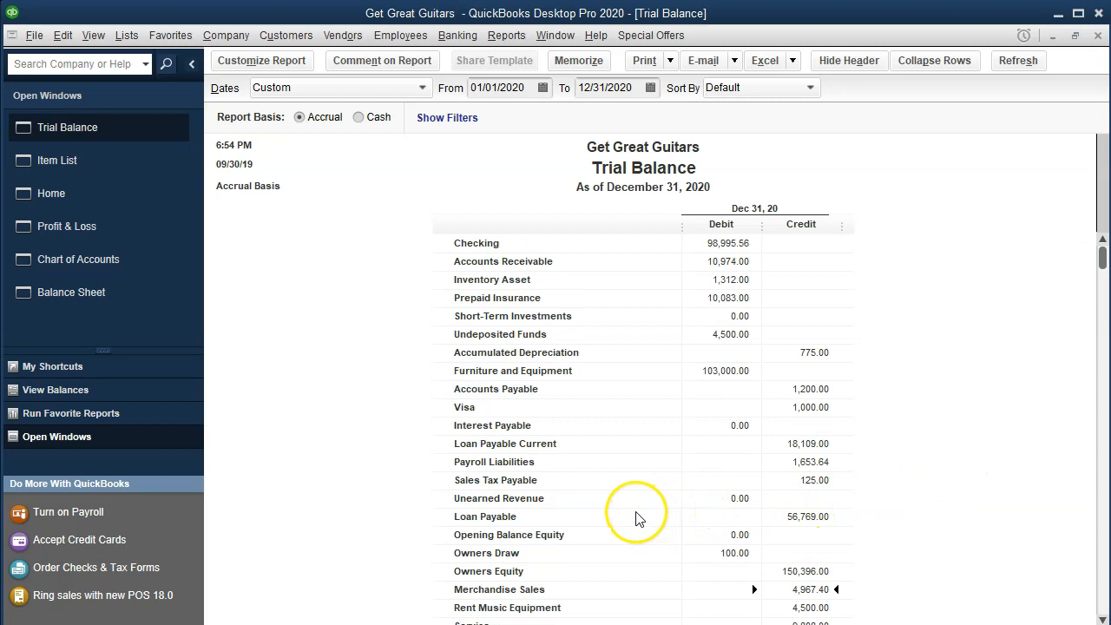
{"action": "left_click", "coordinate": [823, 483]}
{"action": "double_click", "coordinate": [825, 483]}
{"action": "scroll", "coordinate": [825, 483], "scroll_direction": "down", "scroll_amount": 3}
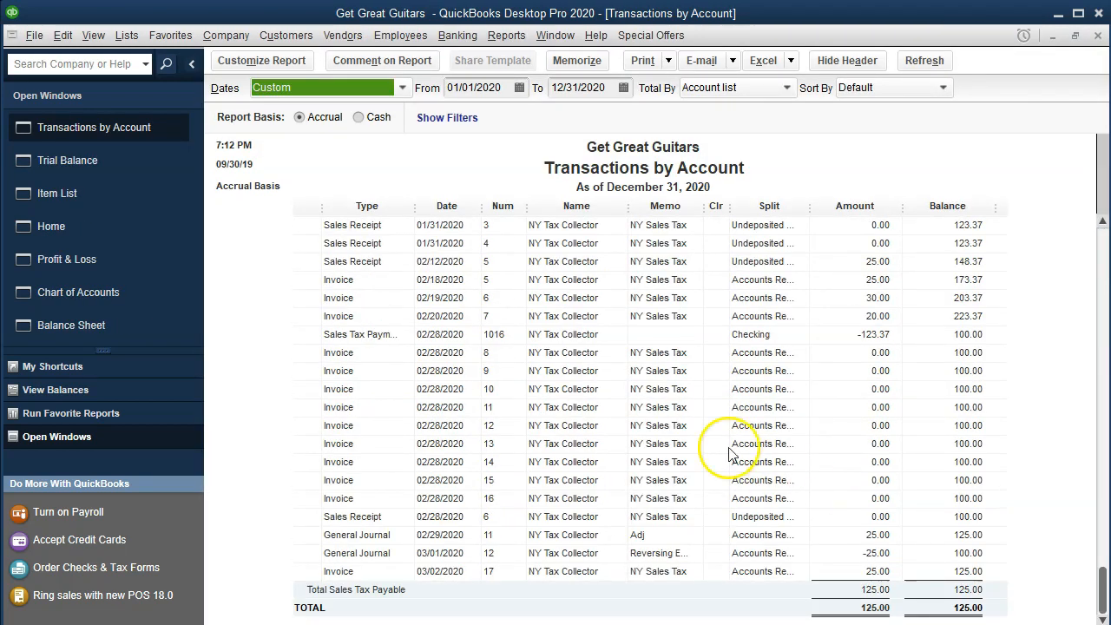
{"action": "left_click", "coordinate": [567, 299]}
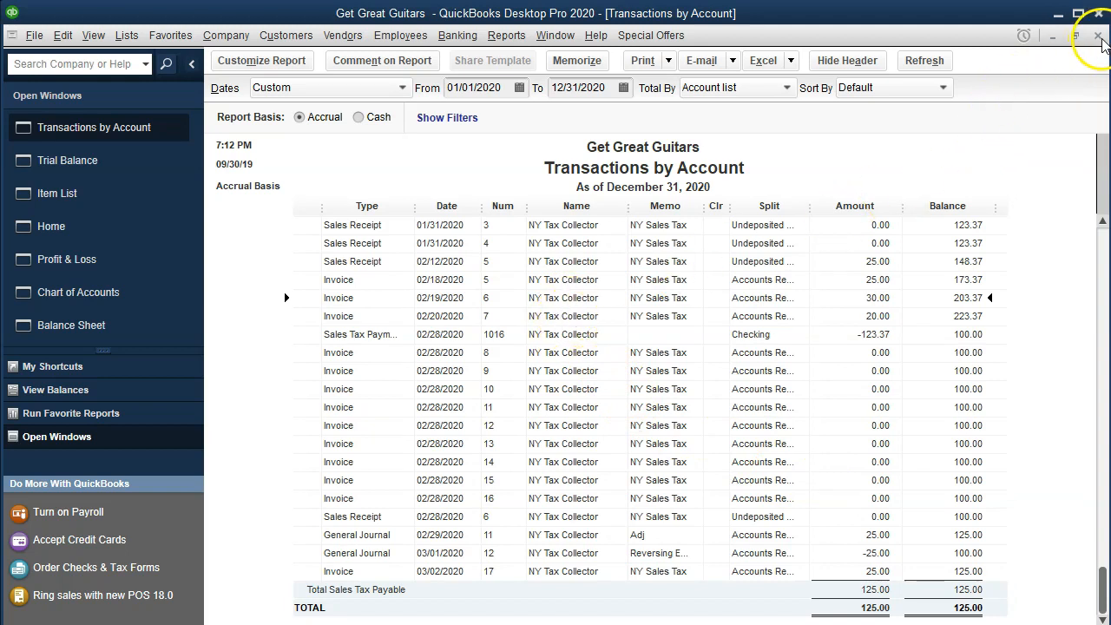
{"action": "left_click", "coordinate": [1098, 35]}
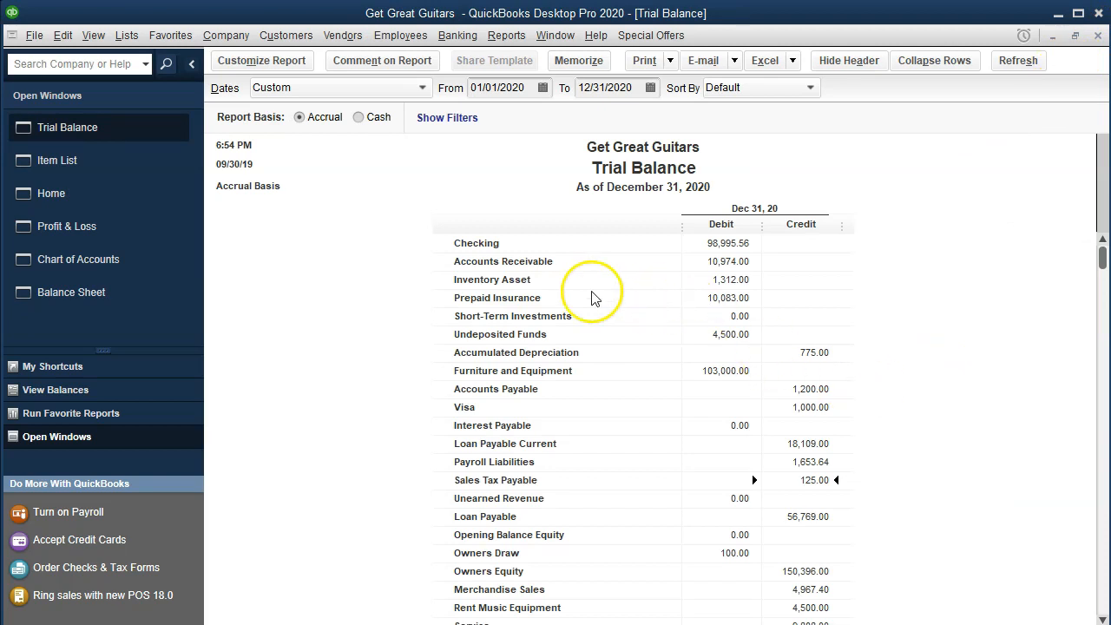
Open the Inventory Asset detail, view the 02/19/2020 Music Stuff Store invoice behind its entry, and close the invoice and detail.
{"action": "double_click", "coordinate": [709, 278]}
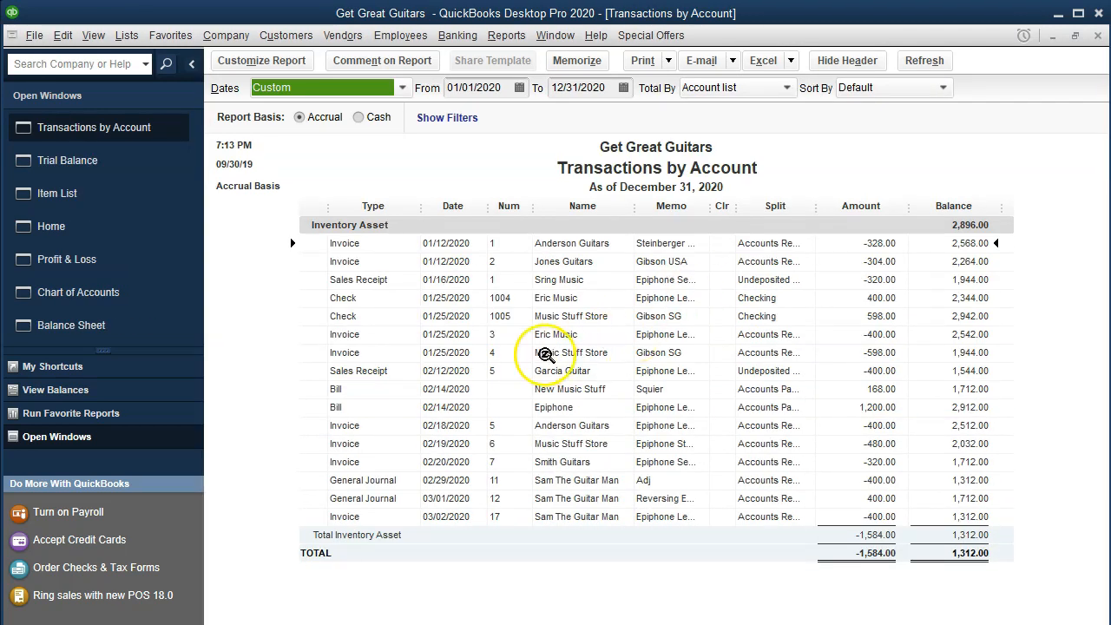
{"action": "left_click", "coordinate": [491, 443]}
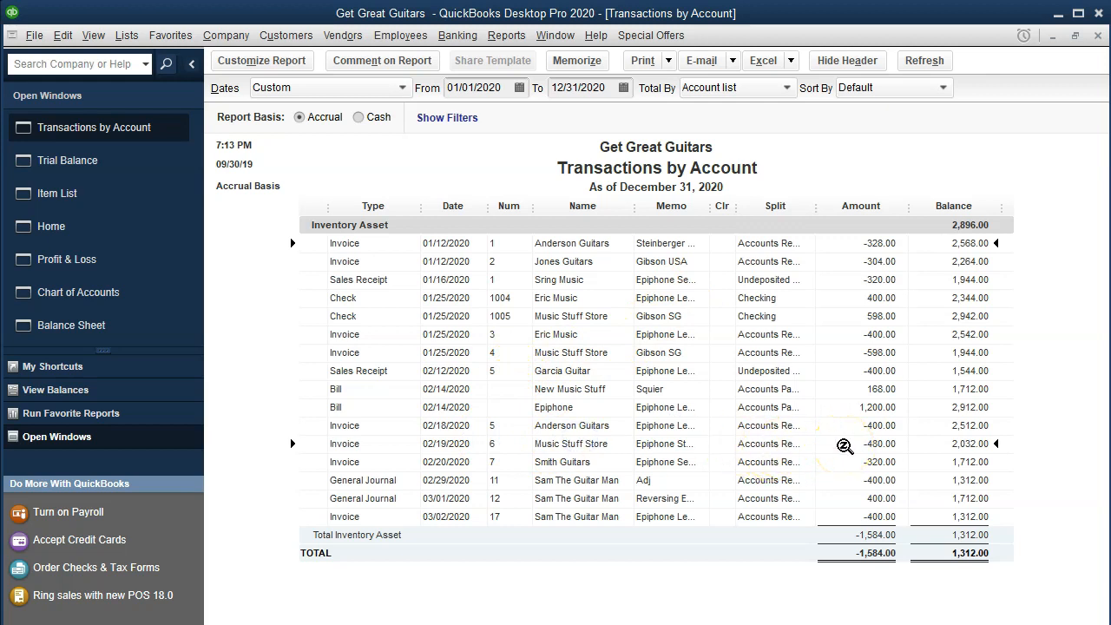
{"action": "double_click", "coordinate": [845, 446]}
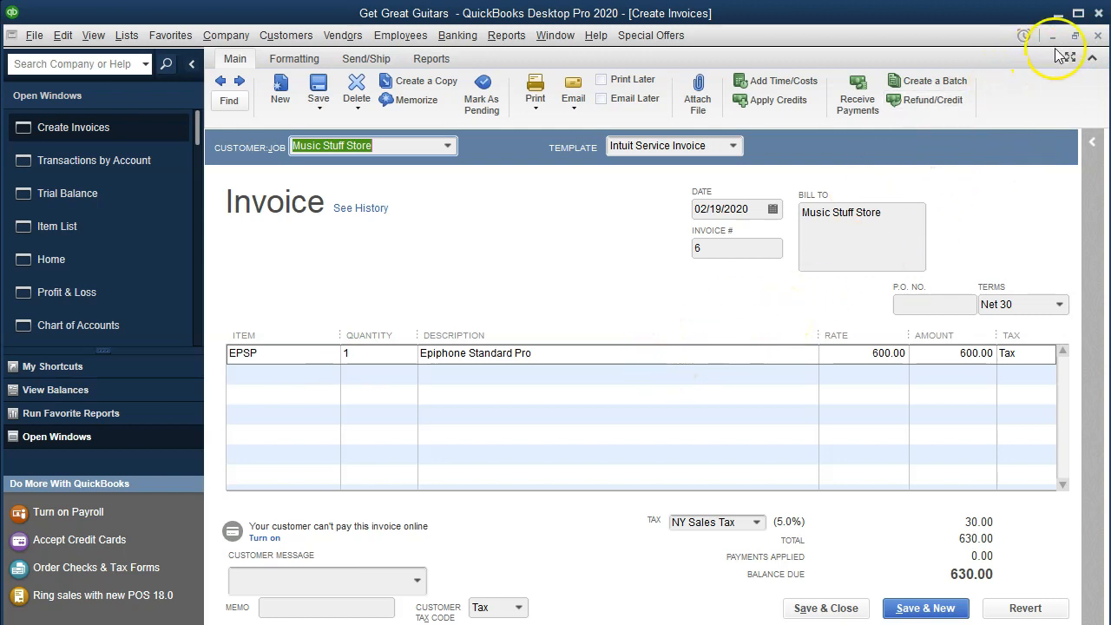
{"action": "left_click", "coordinate": [1096, 39]}
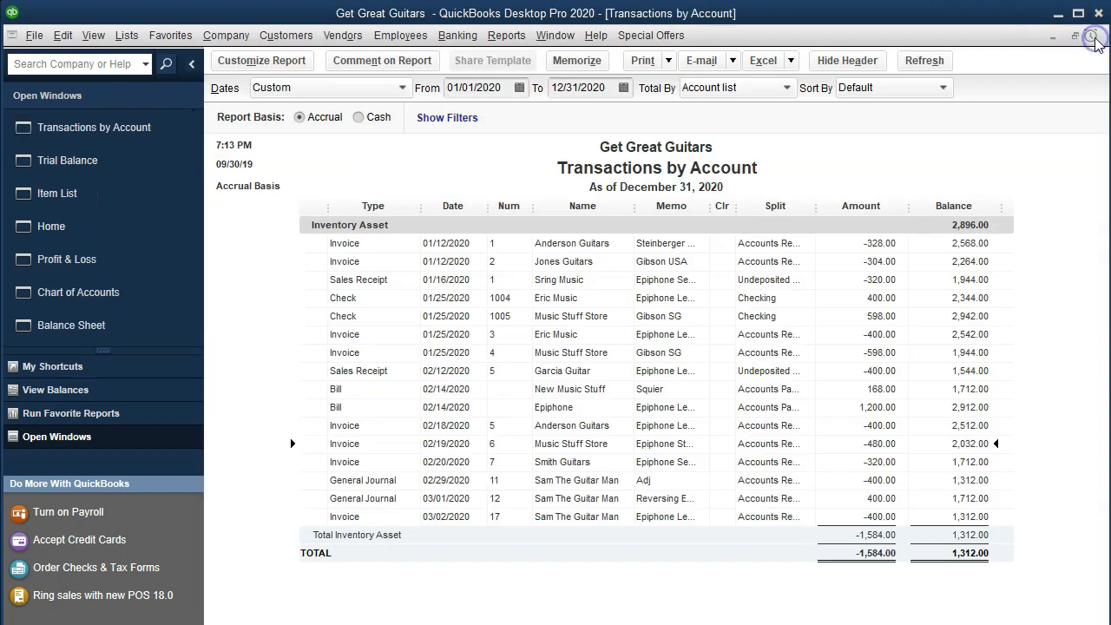
{"action": "left_click", "coordinate": [1096, 38]}
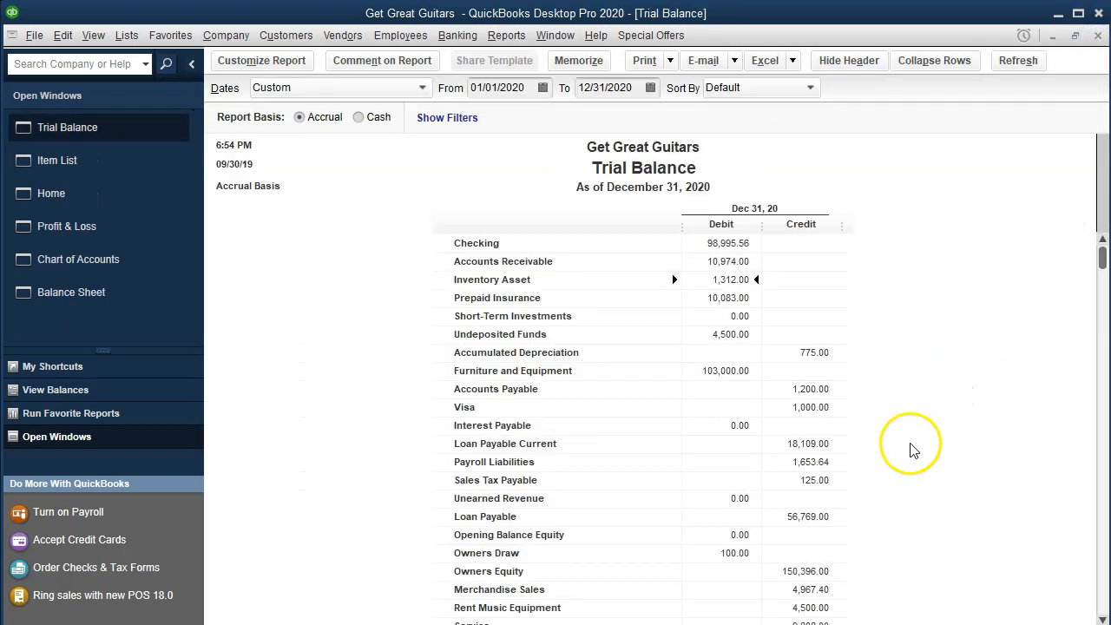
Open the Cost of Goods Sold detail from the Trial Balance and select the 02/19/2020 Music Stuff Store entry.
{"action": "scroll", "coordinate": [909, 461], "scroll_direction": "down", "scroll_amount": 1}
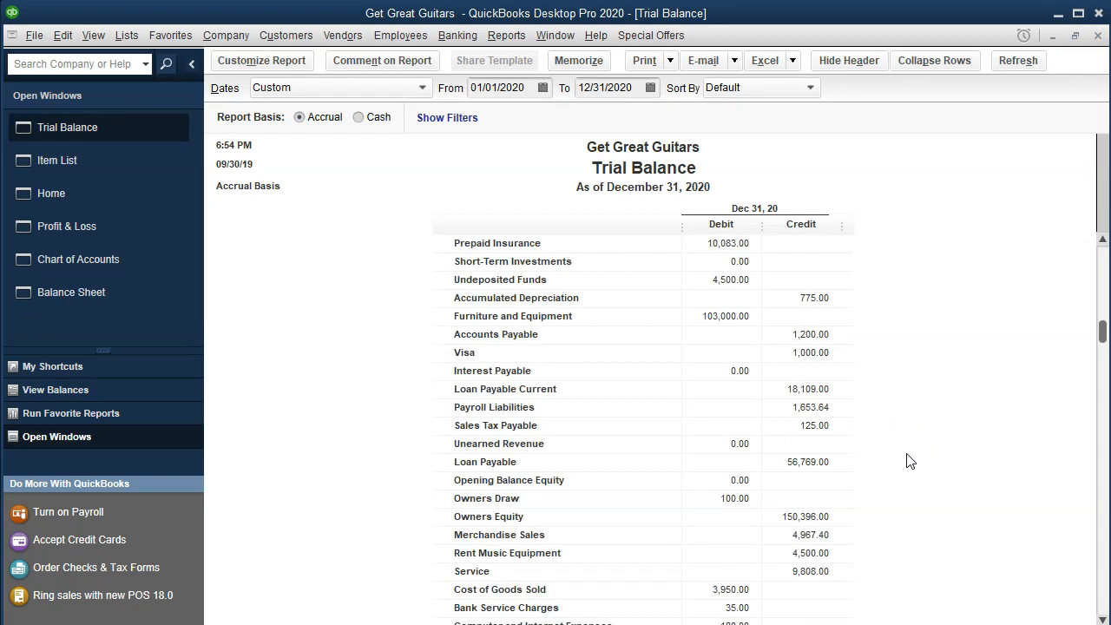
{"action": "scroll", "coordinate": [909, 460], "scroll_direction": "down", "scroll_amount": 1}
{"action": "left_click", "coordinate": [713, 536]}
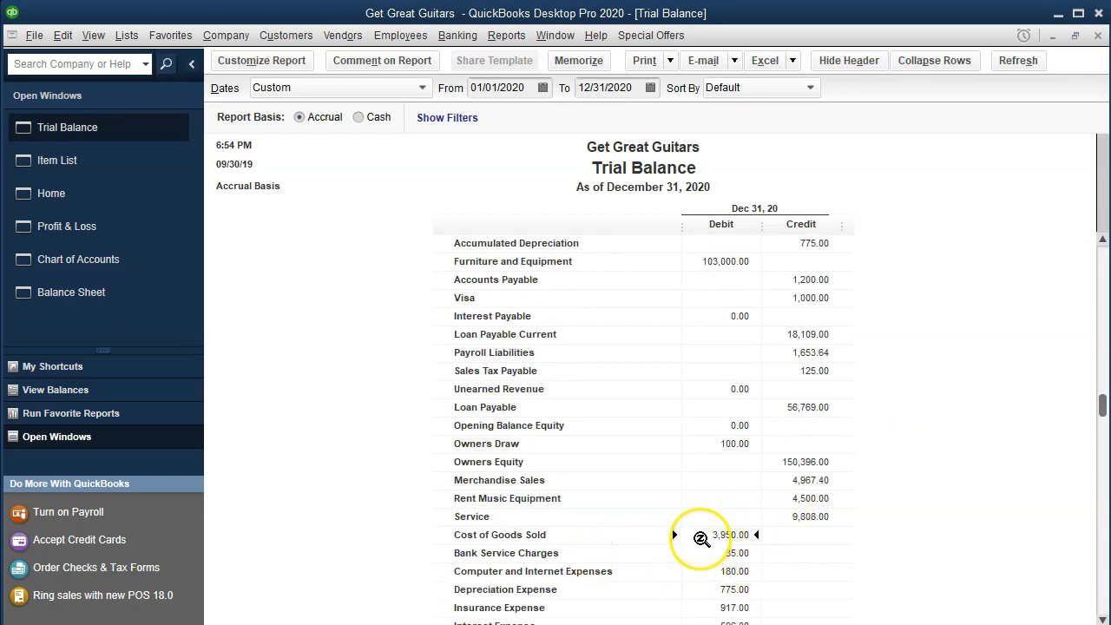
{"action": "double_click", "coordinate": [702, 539]}
{"action": "left_click", "coordinate": [538, 417]}
{"action": "left_click", "coordinate": [441, 374]}
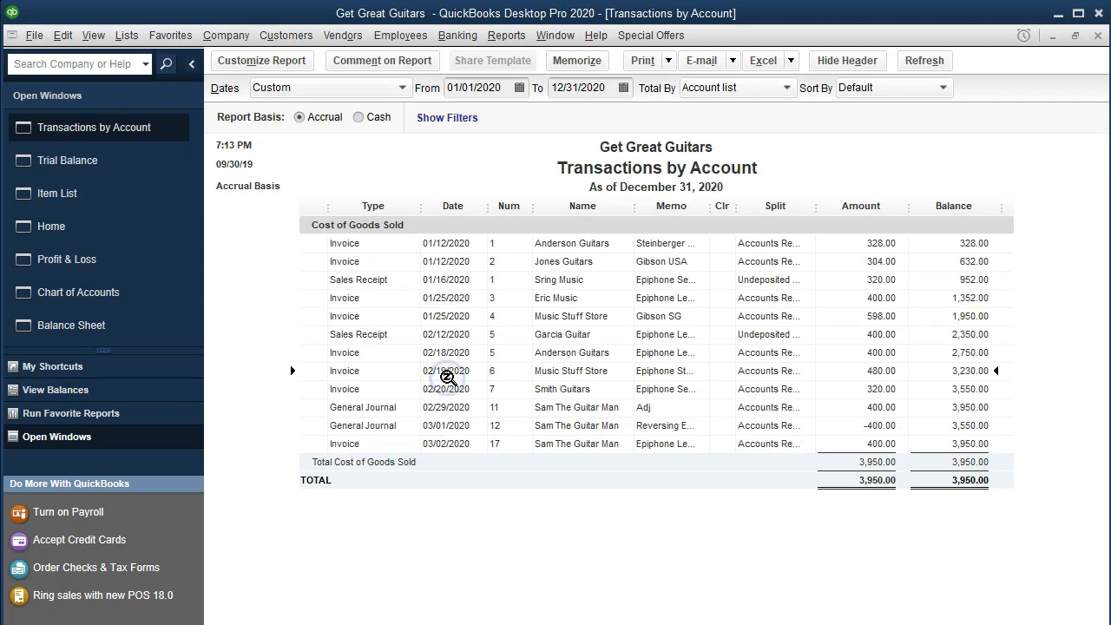
View the invoice behind the selected Cost of Goods Sold entry, close it and the detail, and return to the Item List.
{"action": "left_click", "coordinate": [863, 371]}
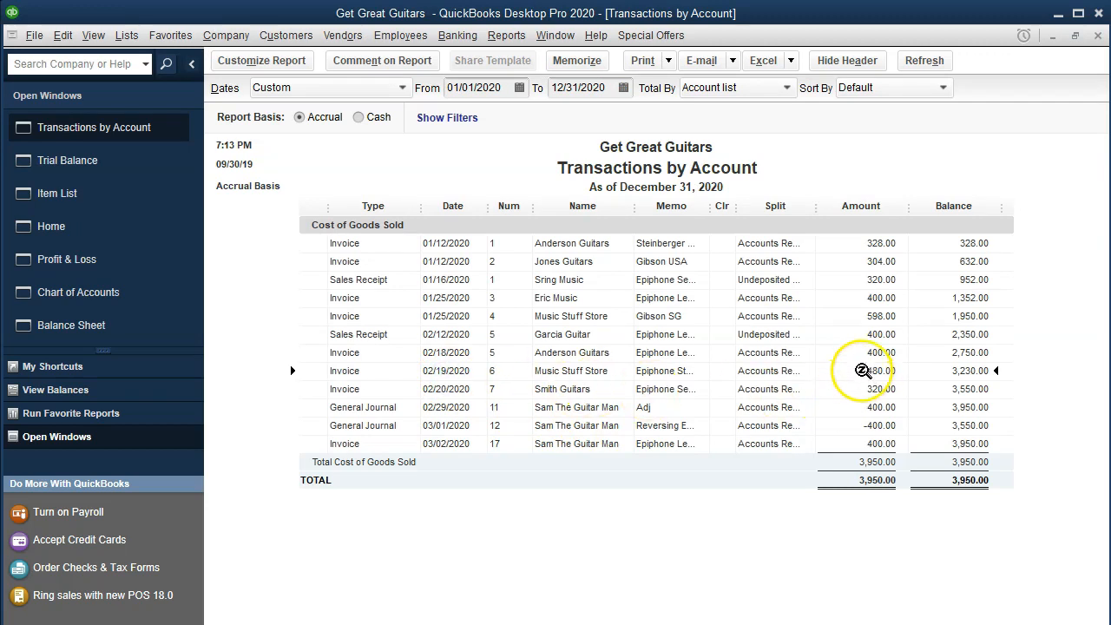
{"action": "double_click", "coordinate": [862, 371]}
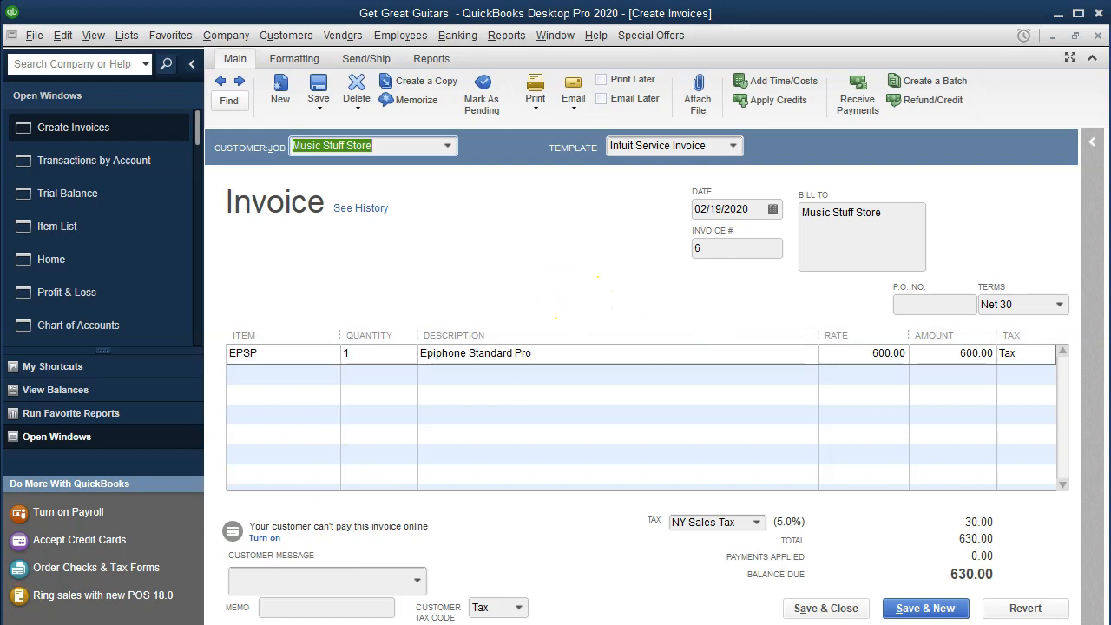
{"action": "left_click", "coordinate": [1098, 35]}
{"action": "left_click", "coordinate": [1098, 35]}
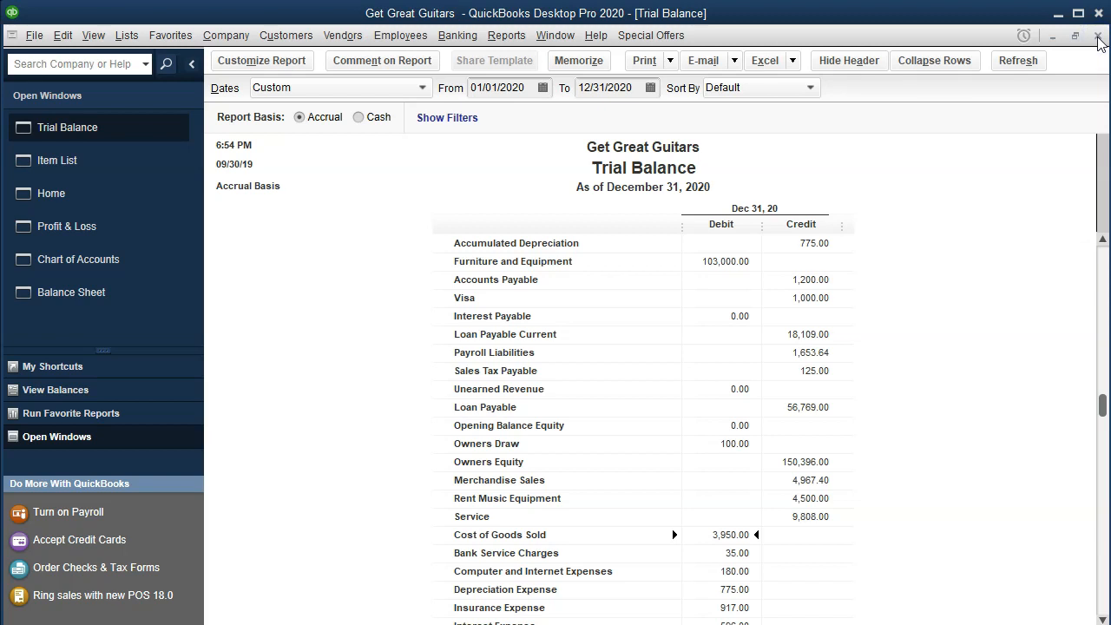
{"action": "left_click", "coordinate": [79, 161]}
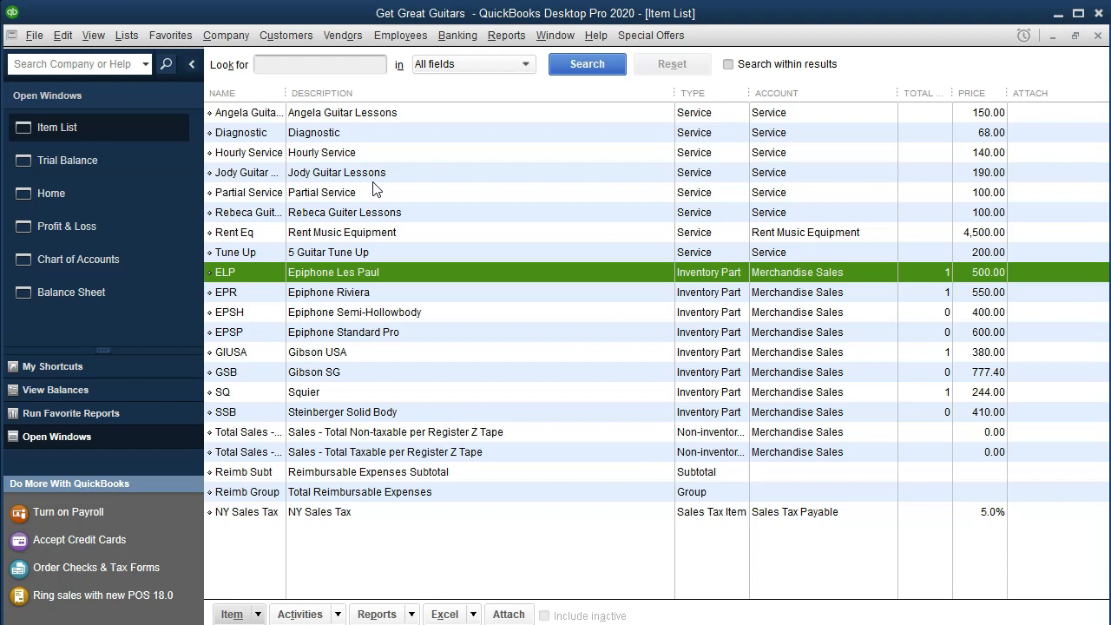
Widen the Name column to show full item names and step through the entries from Total Sales - Non-taxable to NY Sales Tax.
{"action": "left_click", "coordinate": [426, 435]}
{"action": "left_click_drag", "start_coordinate": [282, 95], "coordinate": [352, 95]}
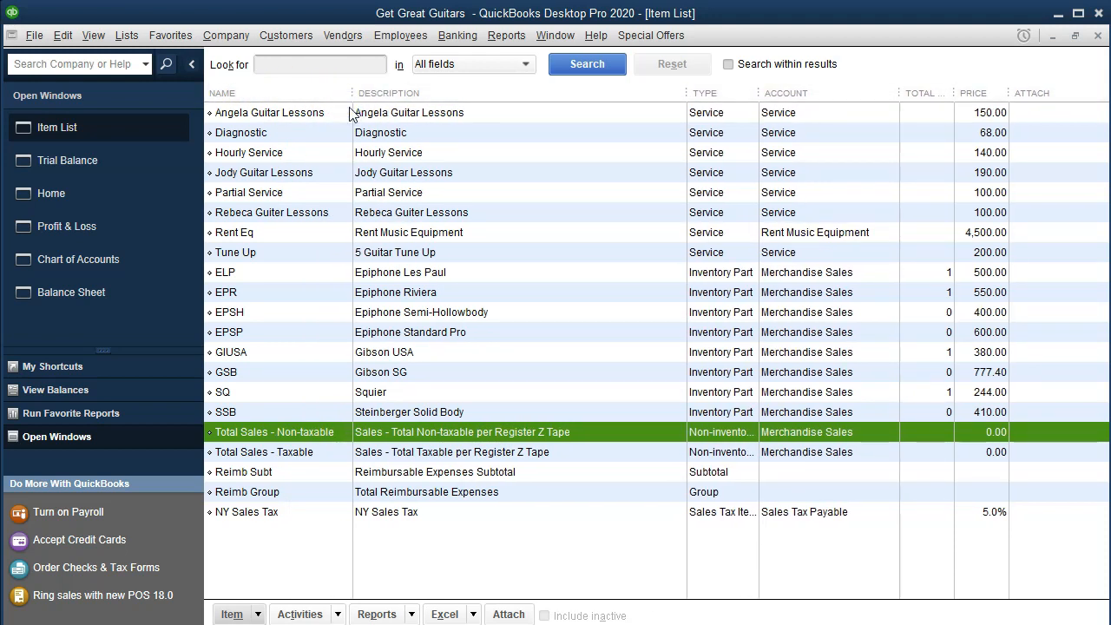
{"action": "key", "text": "Down"}
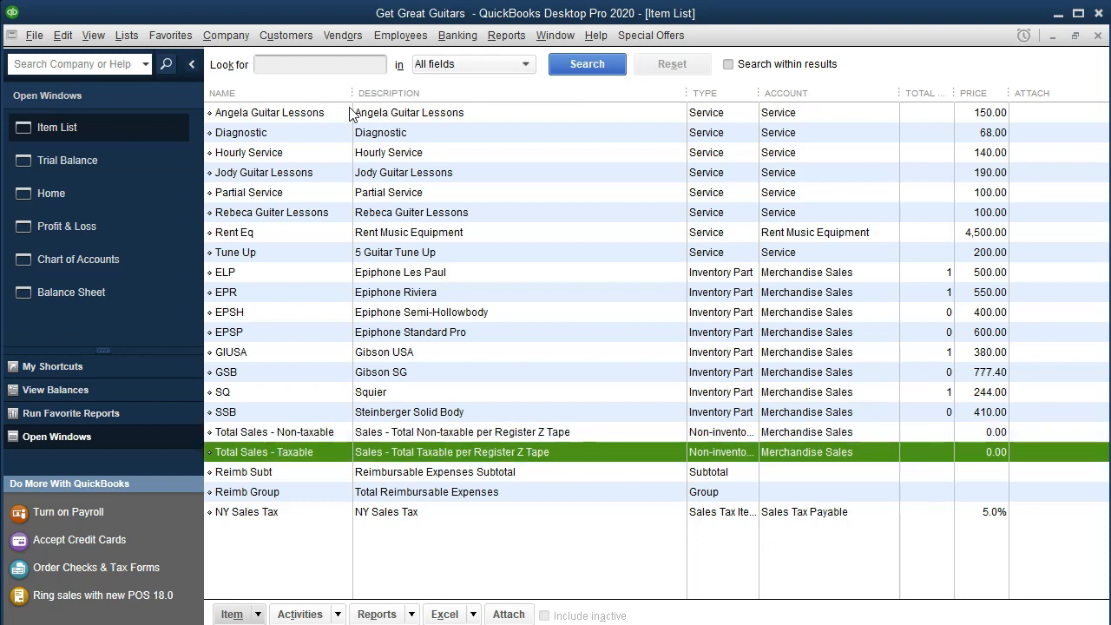
{"action": "key", "text": "Down"}
{"action": "key", "text": "Down"}
{"action": "key", "text": "Down"}
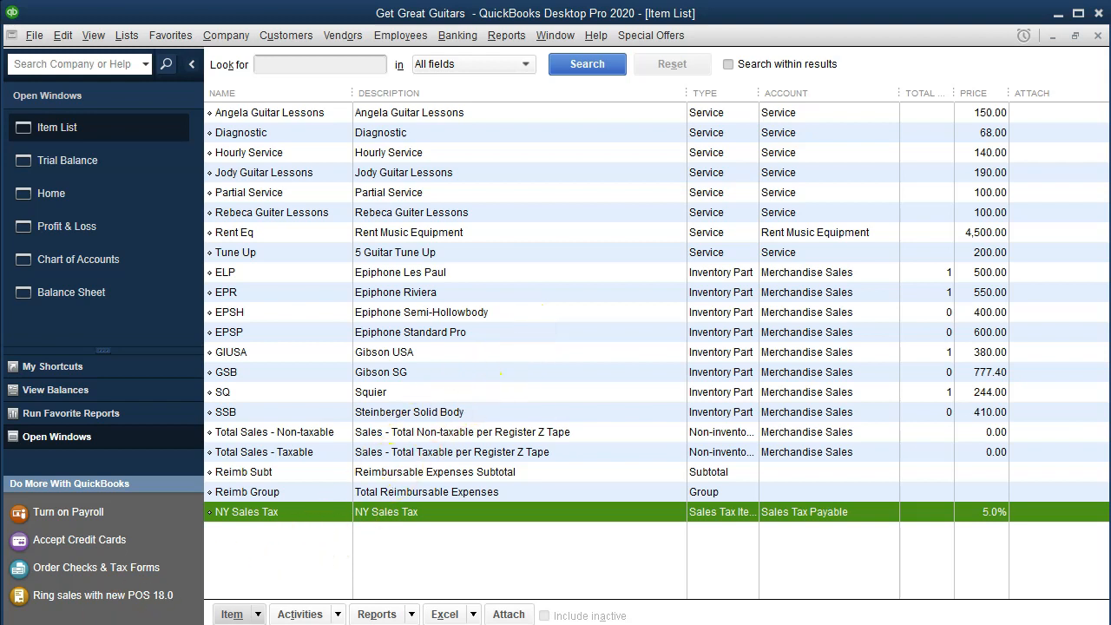
{"action": "left_click", "coordinate": [246, 623]}
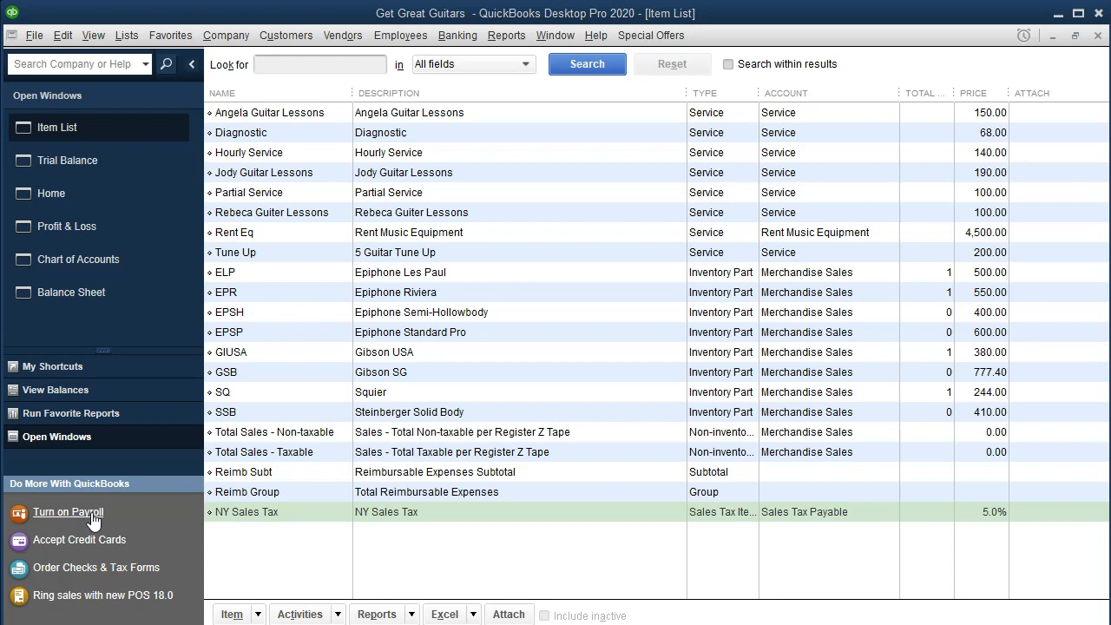
Open the Sales Tax Code List to view the taxable and non-taxable codes.
{"action": "left_click", "coordinate": [122, 38]}
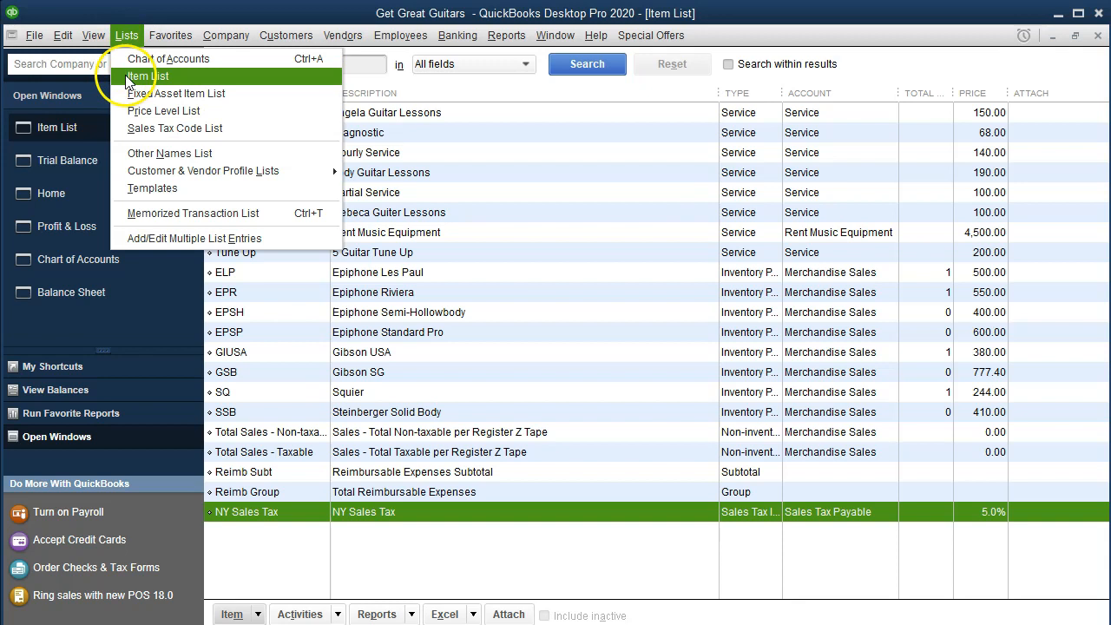
{"action": "left_click", "coordinate": [220, 132]}
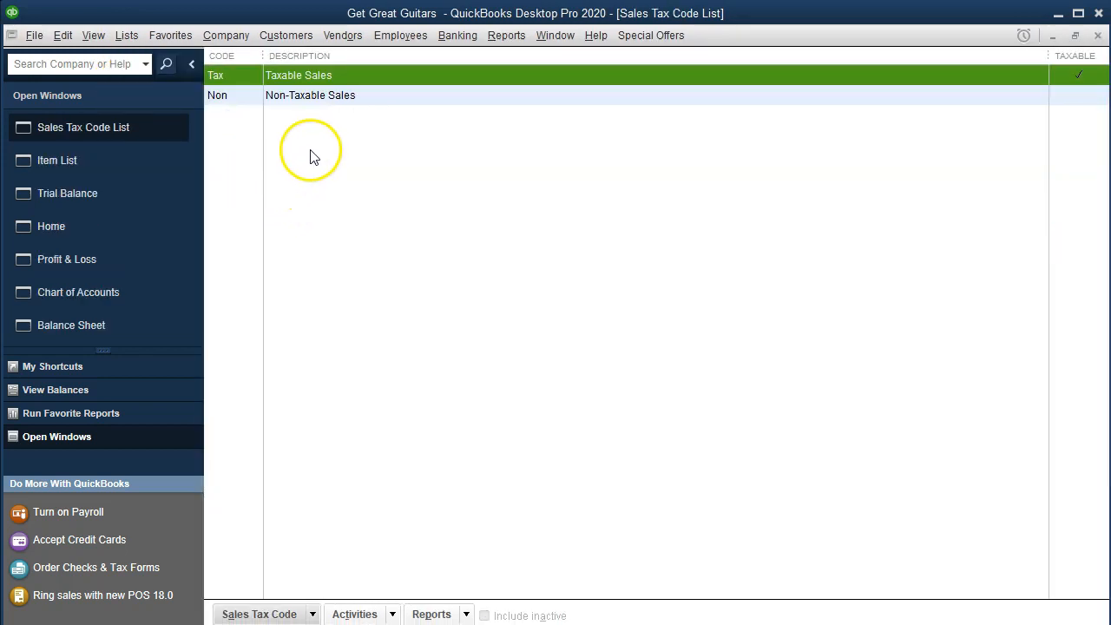